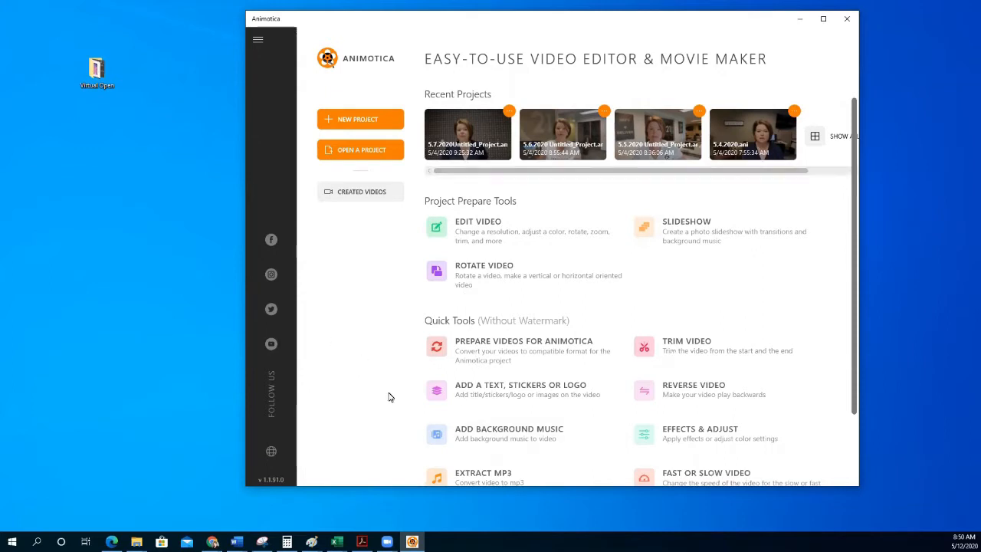
# Start a new project and add the video clip zoom 1 from the Virtual Open folder.
pyautogui.click(338, 117)
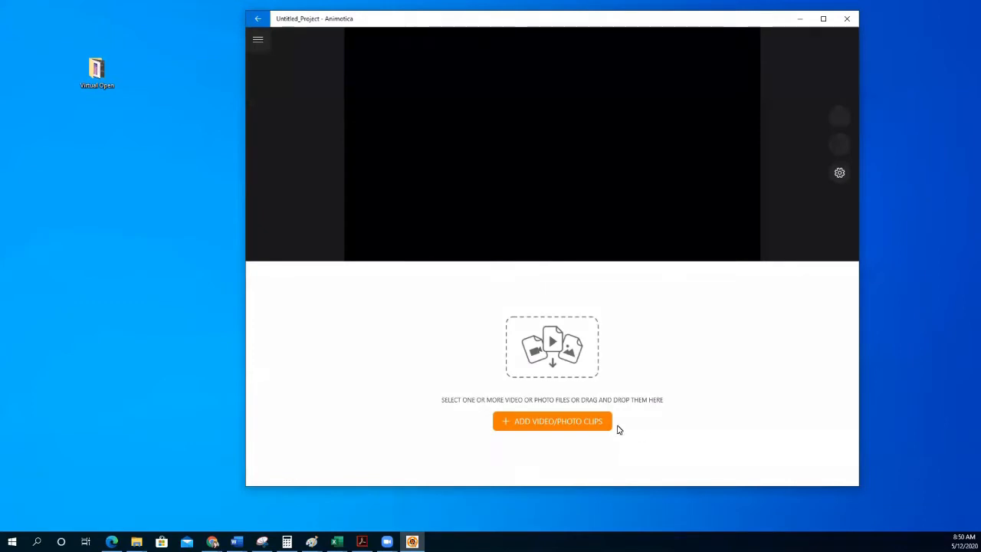
pyautogui.click(584, 422)
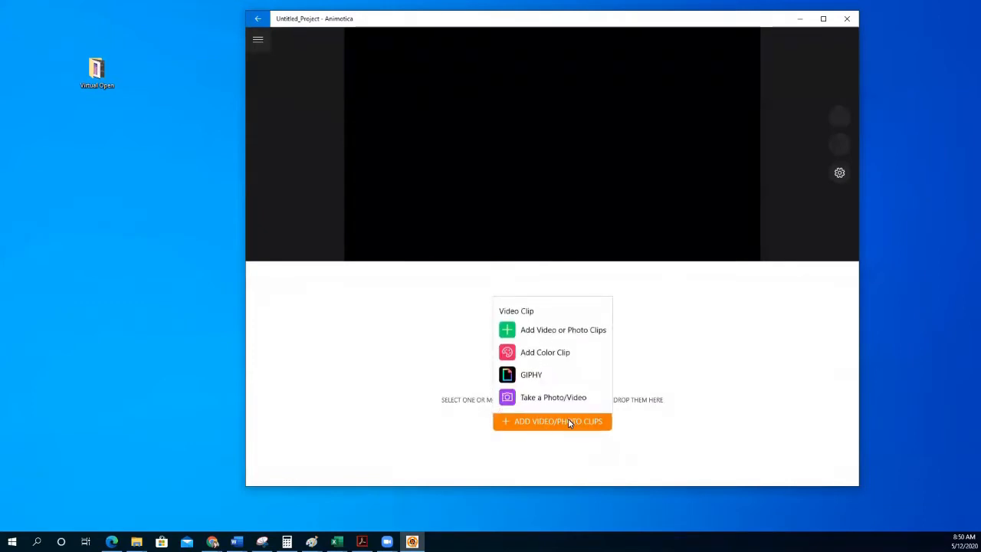
pyautogui.click(547, 338)
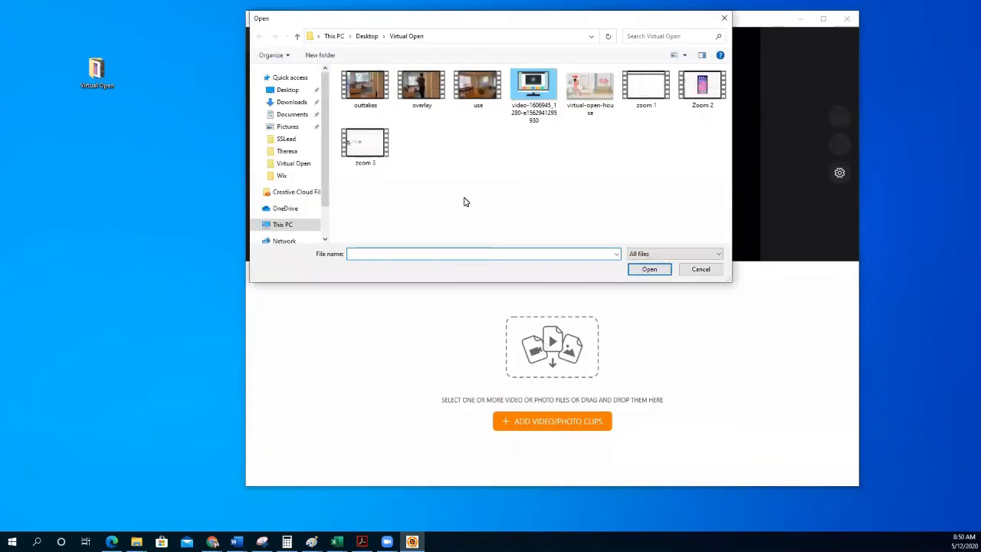
pyautogui.click(645, 90)
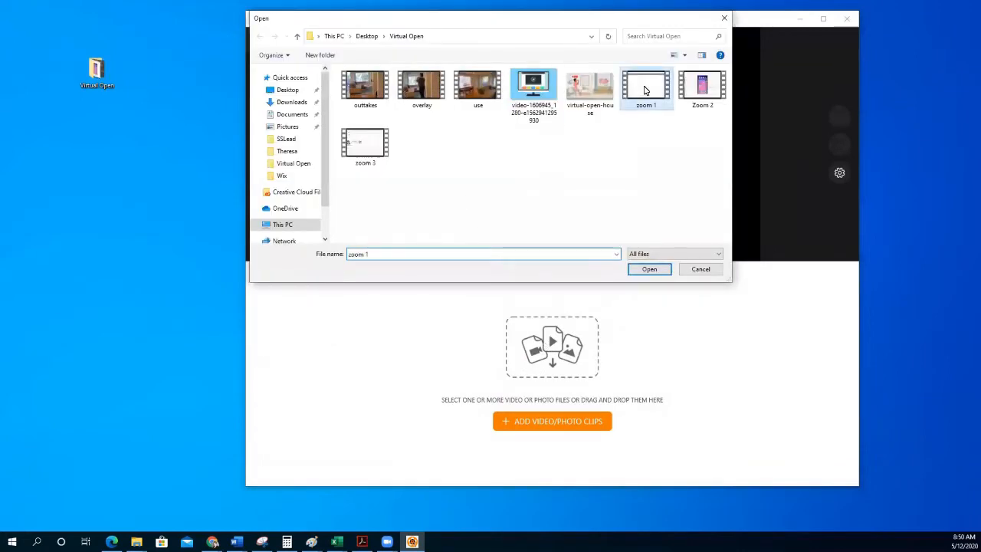
pyautogui.click(652, 270)
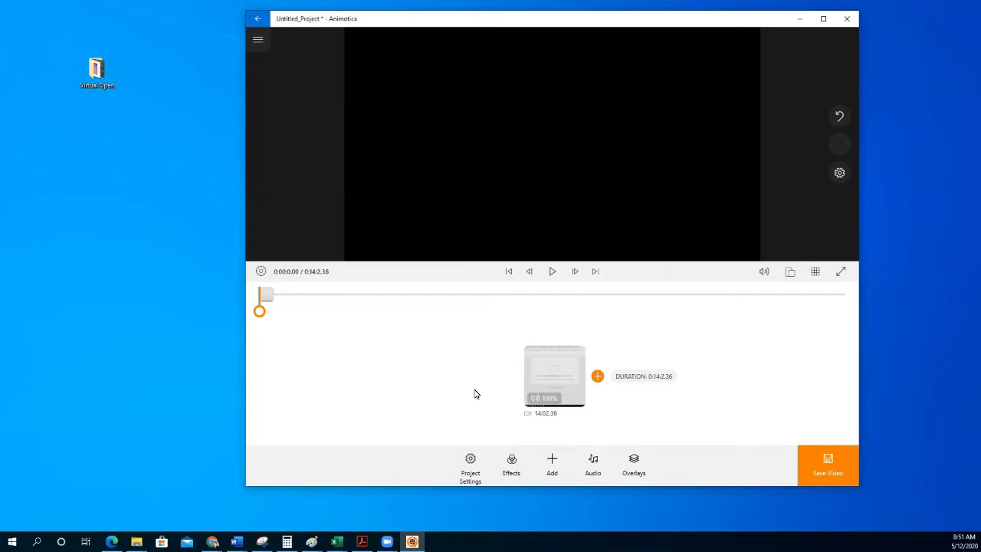
# Open the trim slider for the zoom 1 clip and play its opening to about 12 seconds.
pyautogui.moveTo(555, 376)
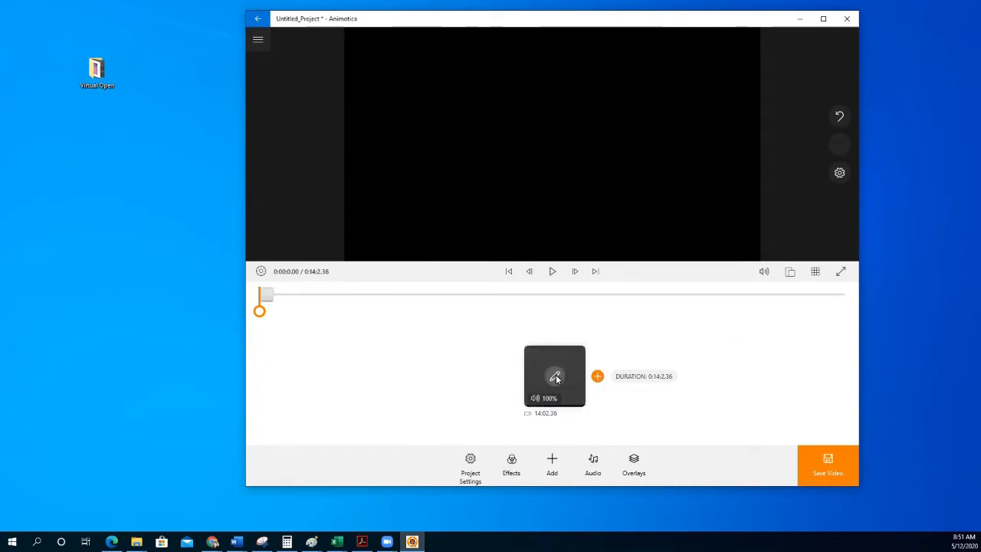
pyautogui.click(555, 377)
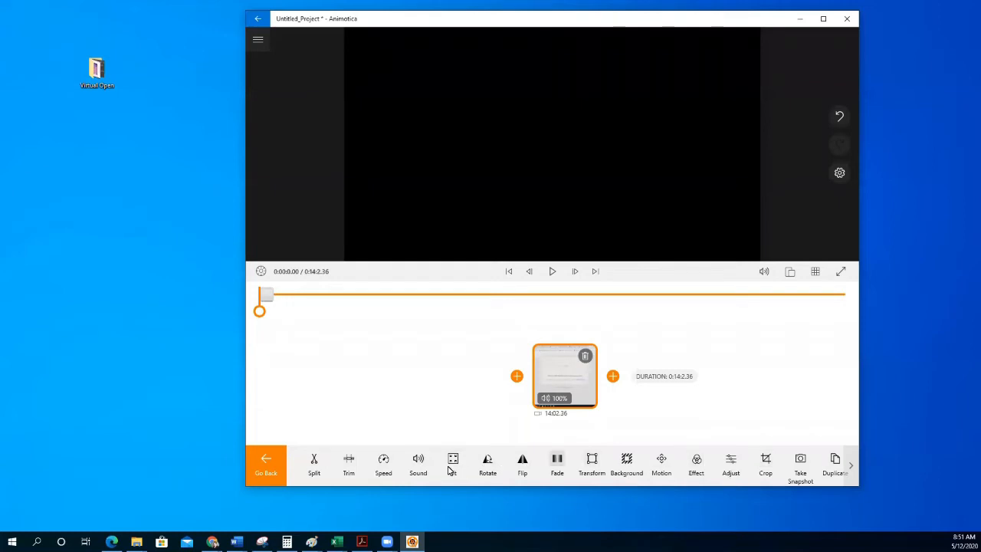
pyautogui.click(348, 459)
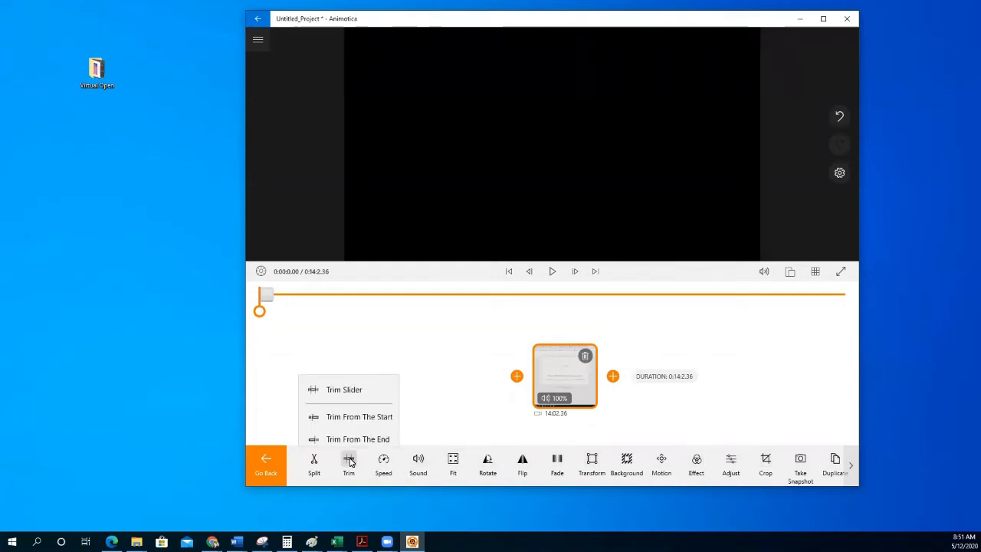
pyautogui.click(343, 383)
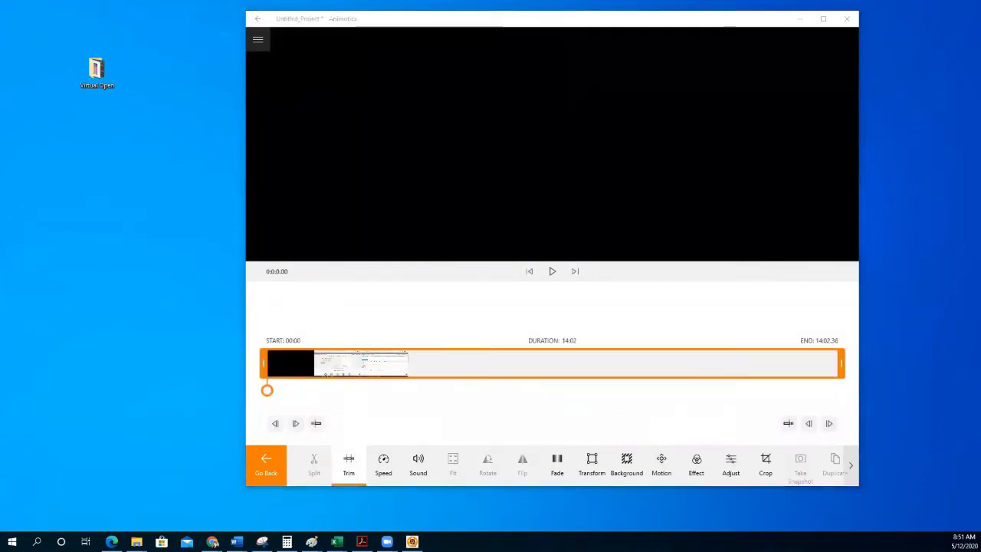
pyautogui.click(552, 271)
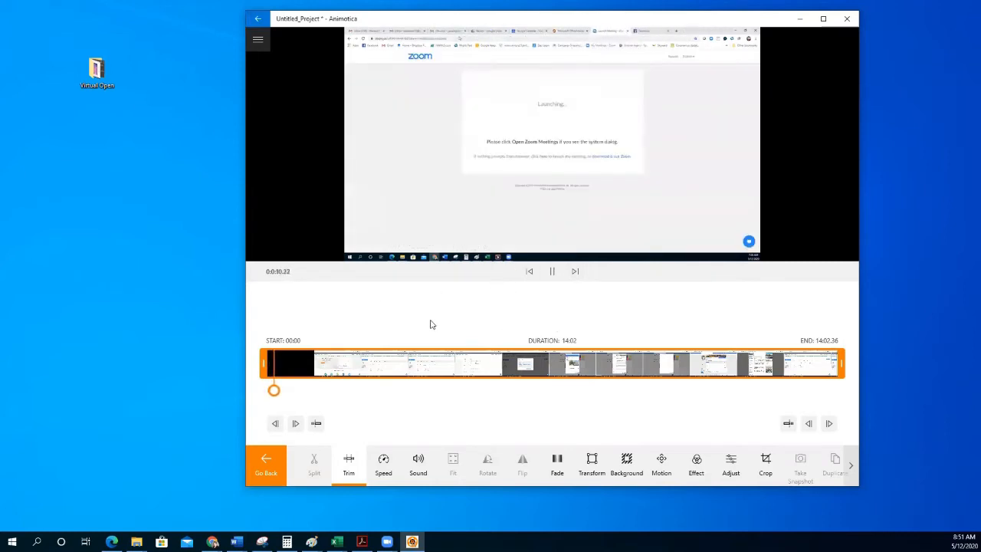
pyautogui.click(552, 271)
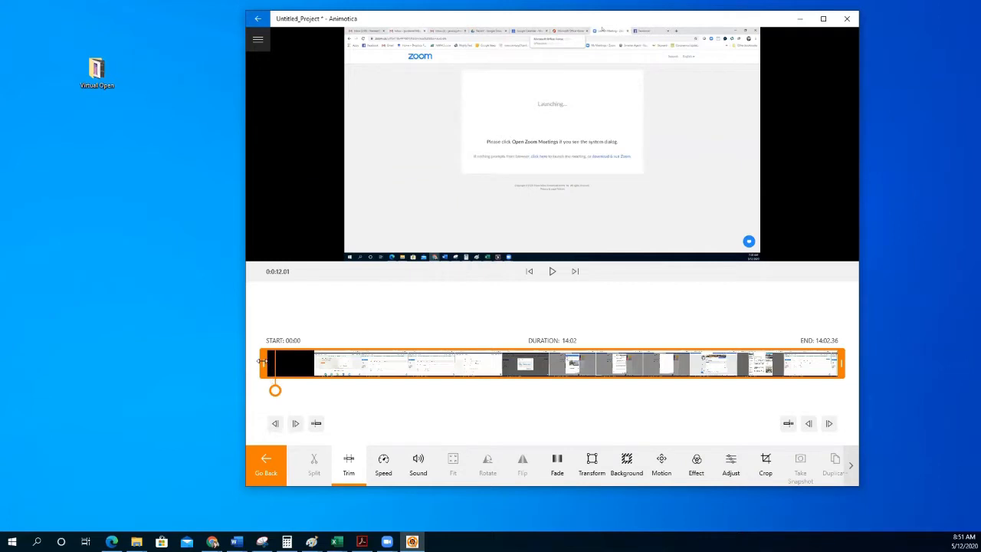
# Trim the beginning of the clip so it starts at about 00:32.46, preview the new start, and return to the project.
pyautogui.moveTo(263, 360); pyautogui.dragTo(269, 362)
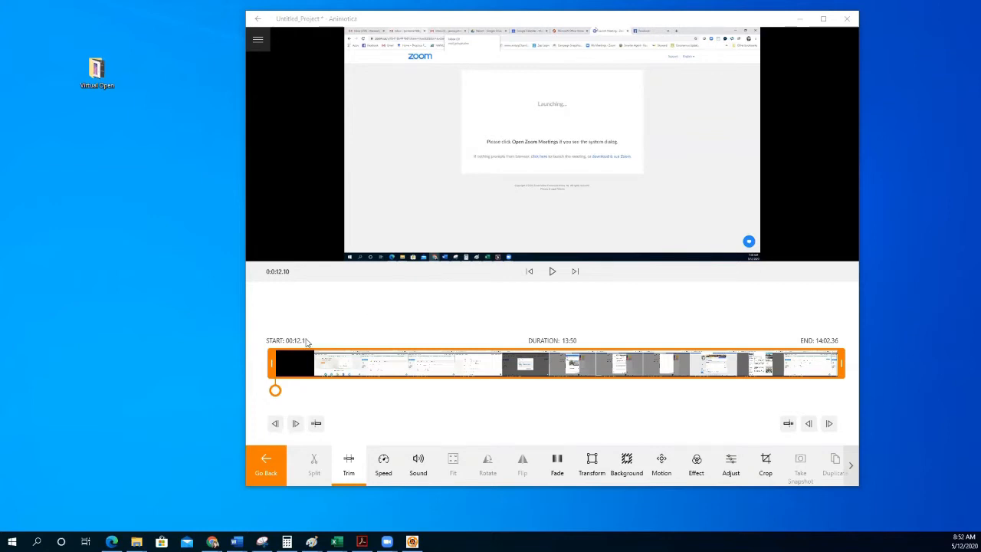
pyautogui.moveTo(271, 364); pyautogui.dragTo(285, 367)
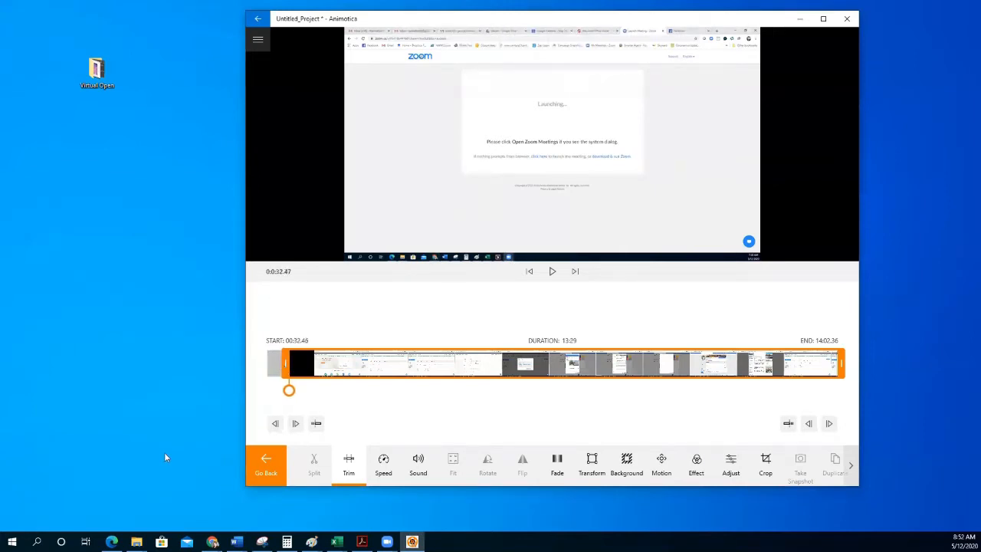
pyautogui.click(551, 272)
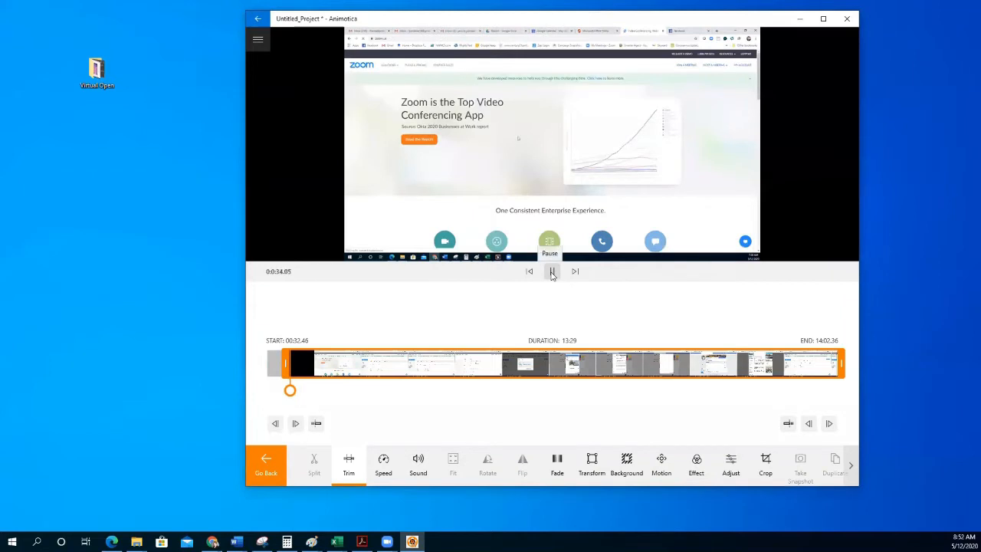
pyautogui.click(552, 272)
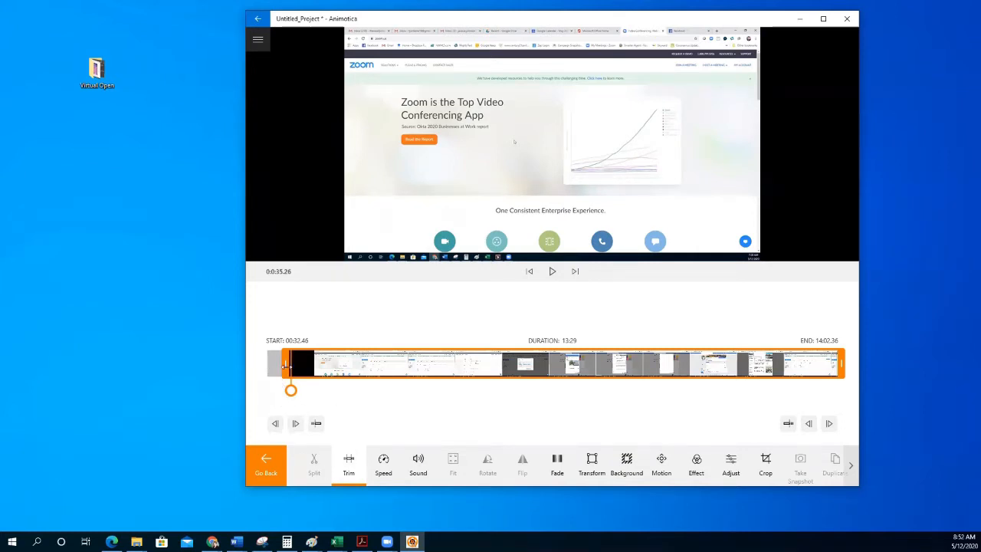
pyautogui.click(349, 463)
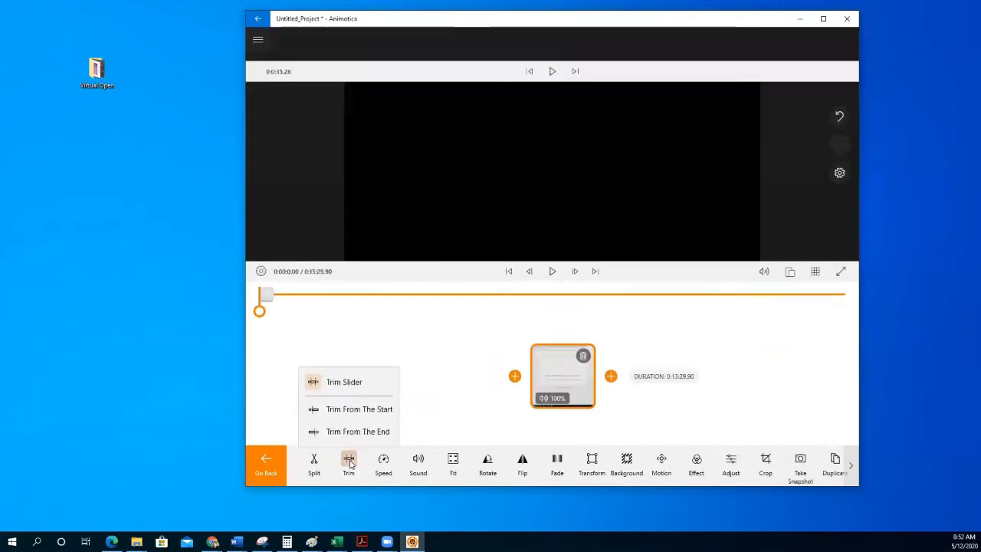
pyautogui.click(268, 467)
pyautogui.click(266, 467)
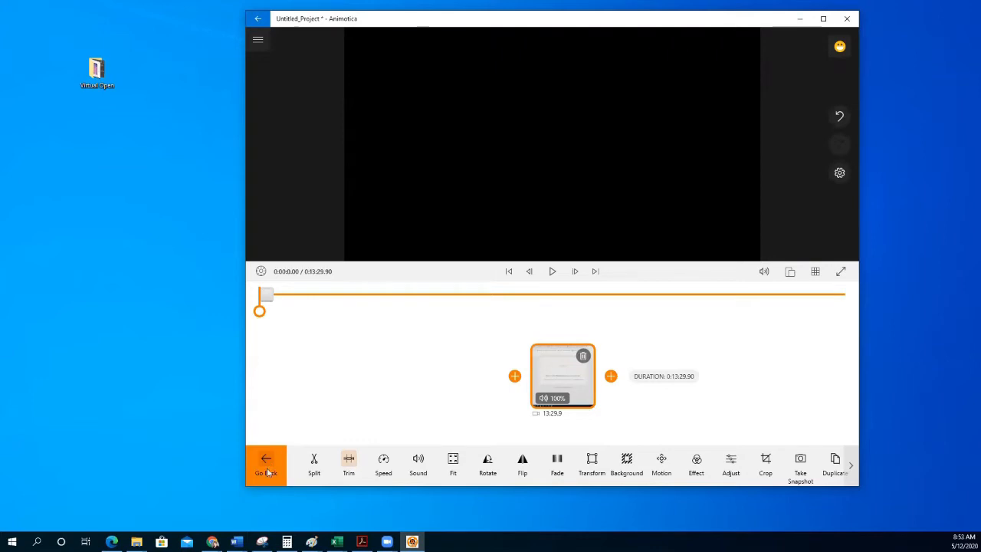
# Play the first few seconds of the trimmed video to check its new beginning.
pyautogui.click(552, 271)
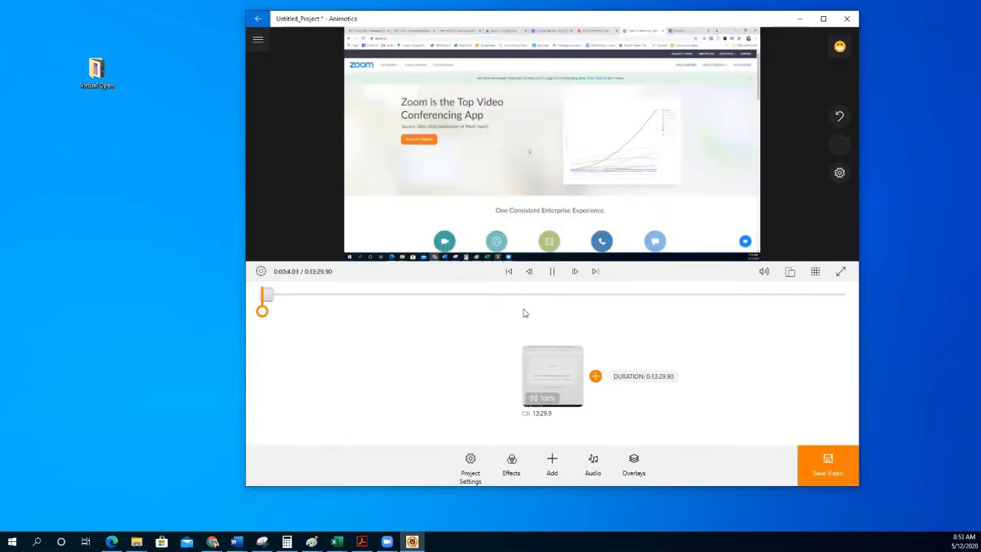
pyautogui.click(551, 272)
pyautogui.moveTo(557, 385)
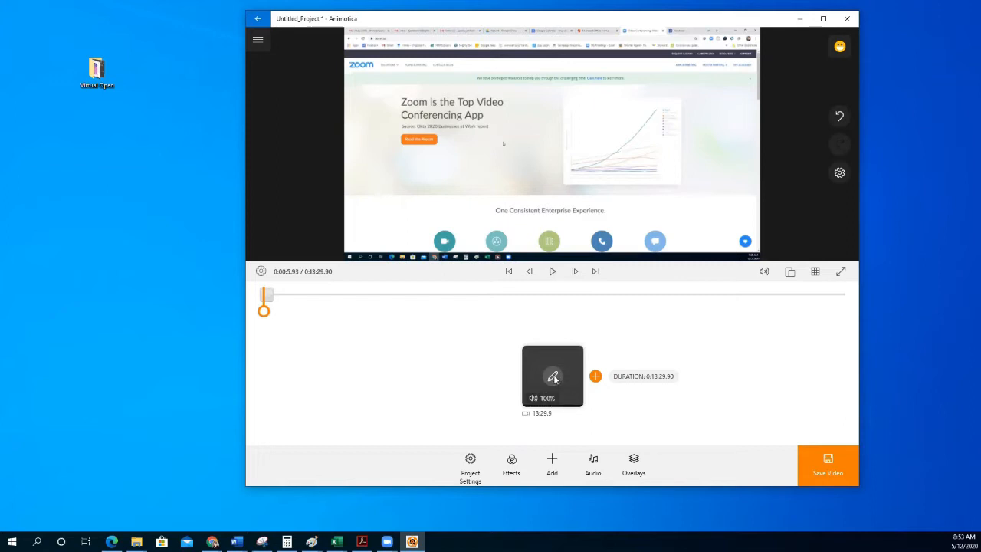
pyautogui.click(553, 377)
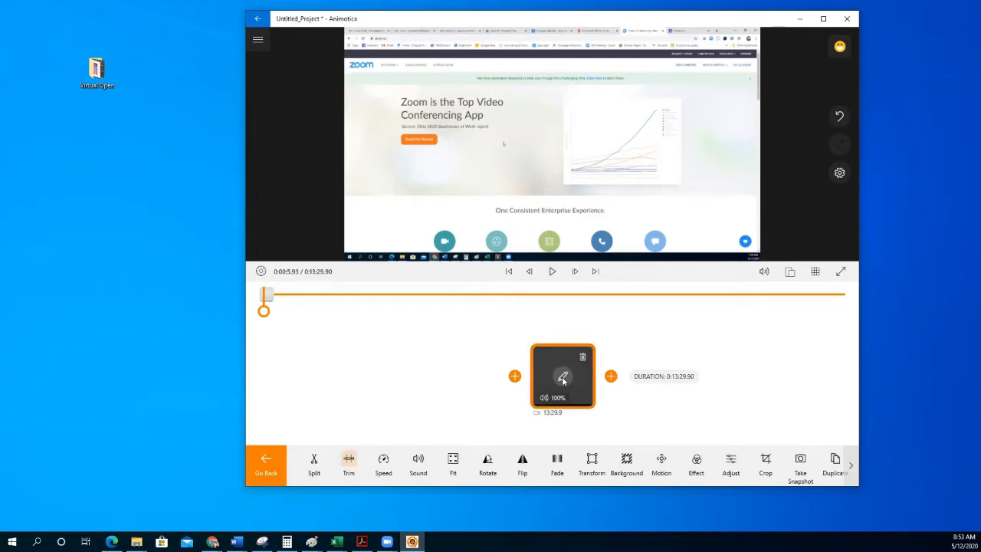
pyautogui.click(563, 379)
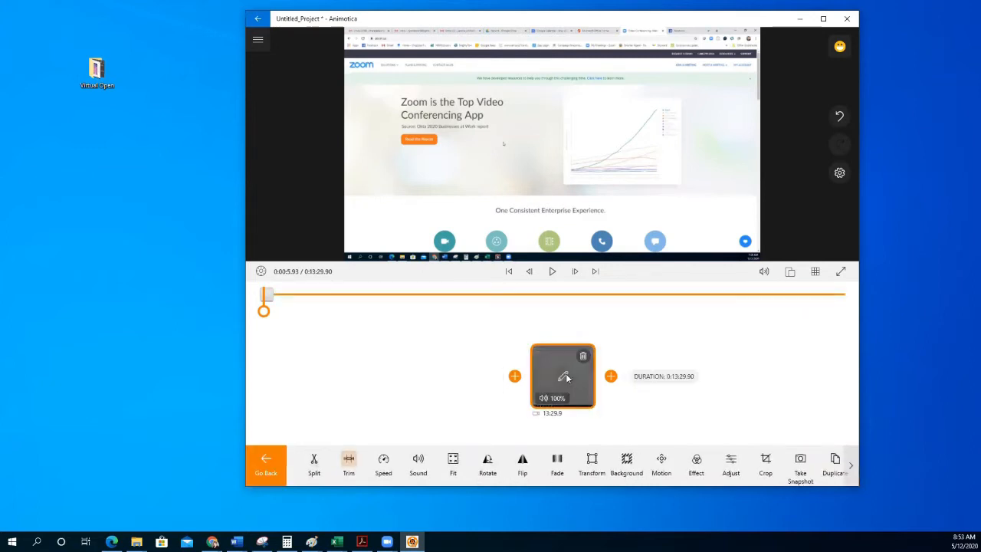
pyautogui.click(567, 379)
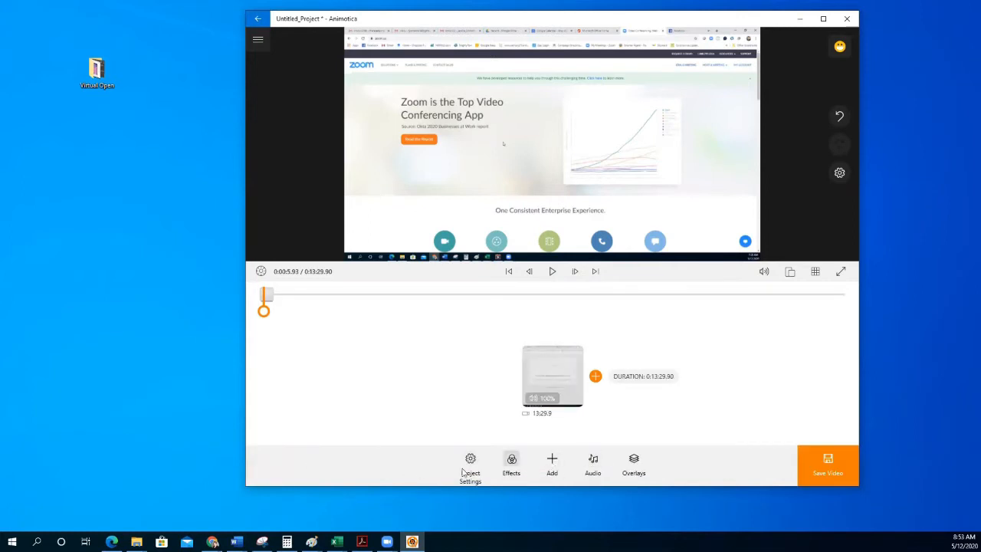
# Add a text overlay reading "Add full address including city and zip code!" to the video.
pyautogui.click(552, 461)
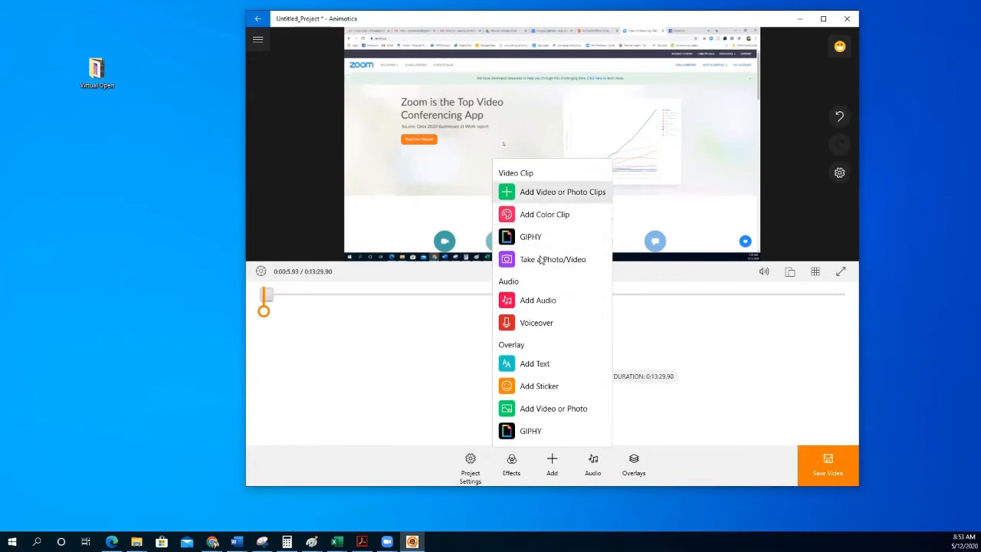
pyautogui.click(536, 365)
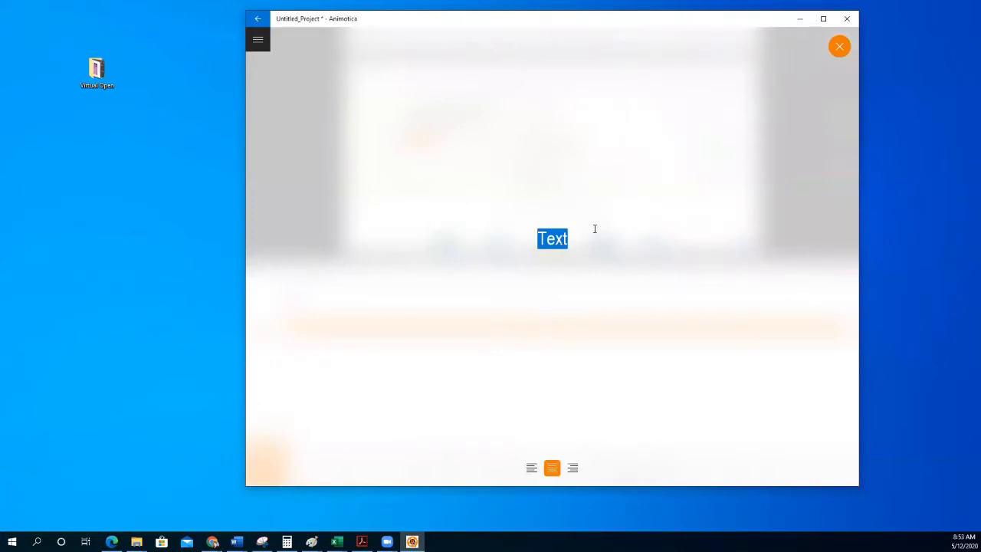
pyautogui.write('A')
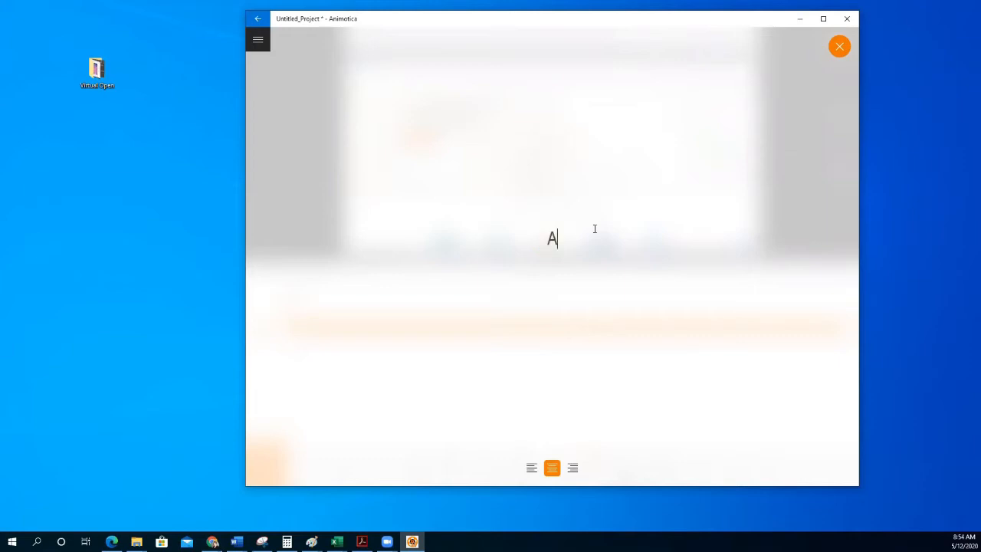
pyautogui.write('dd full address i')
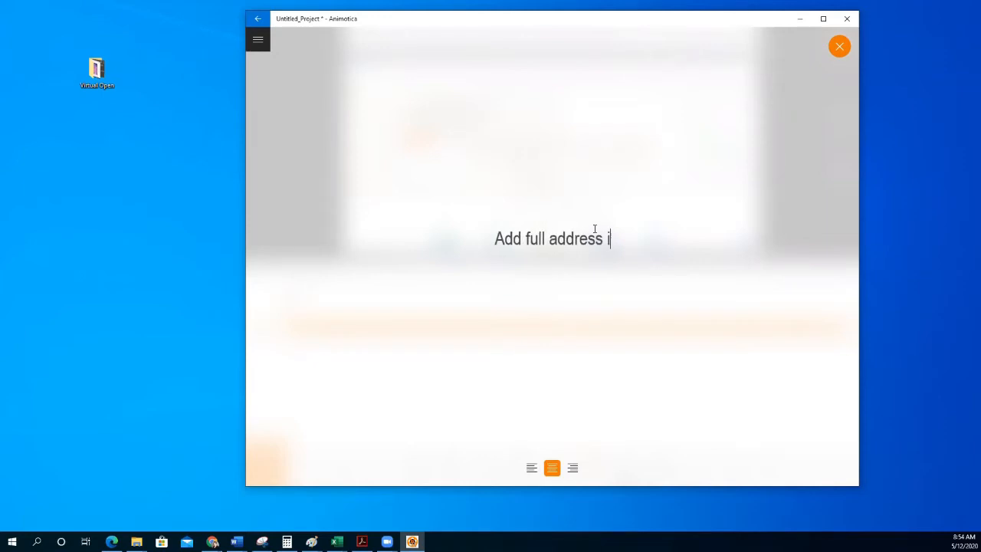
pyautogui.write('ncluding ci')
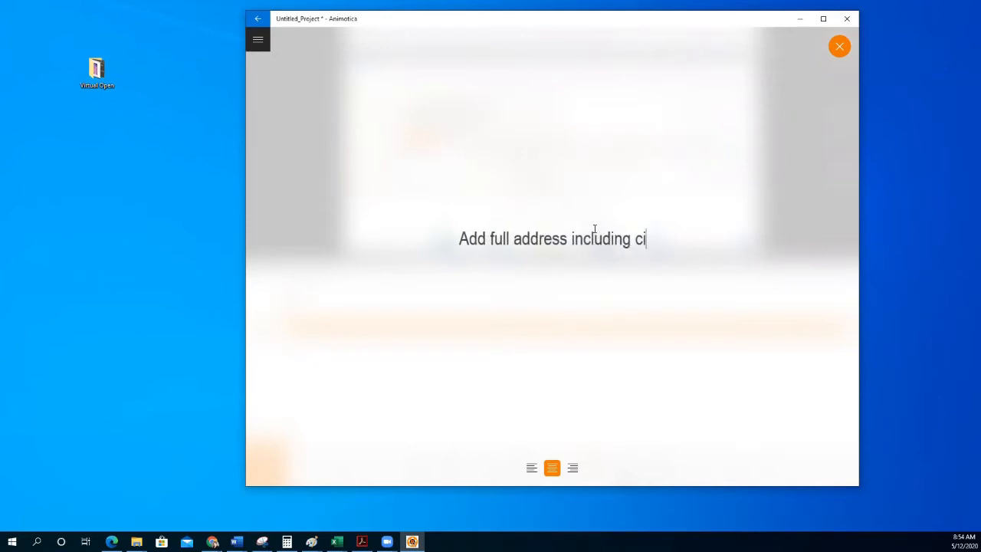
pyautogui.write('ty and zipcode!')
pyautogui.press('BackSpace')
pyautogui.press('BackSpace')
pyautogui.press('BackSpace')
pyautogui.press('BackSpace')
pyautogui.press('BackSpace')
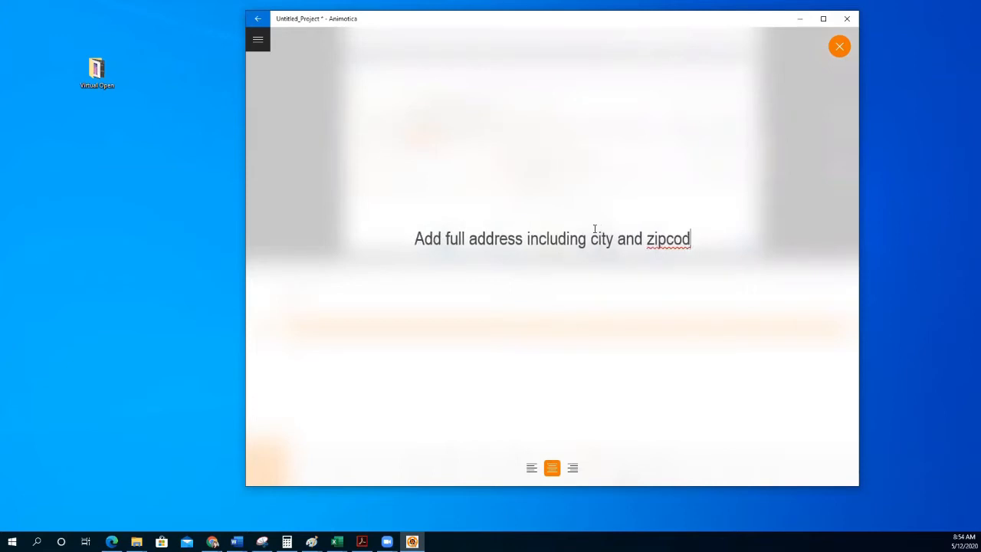
pyautogui.write('code!')
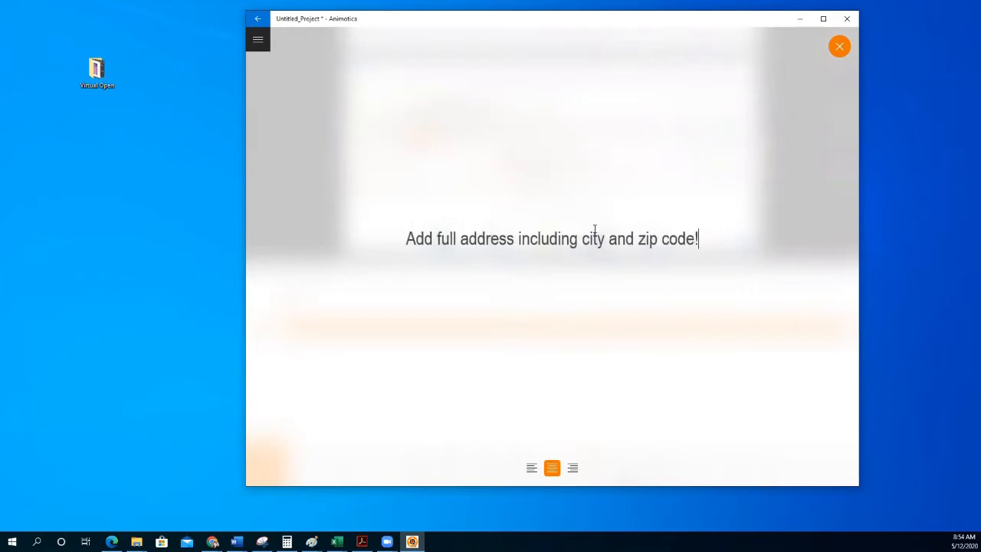
pyautogui.click(839, 49)
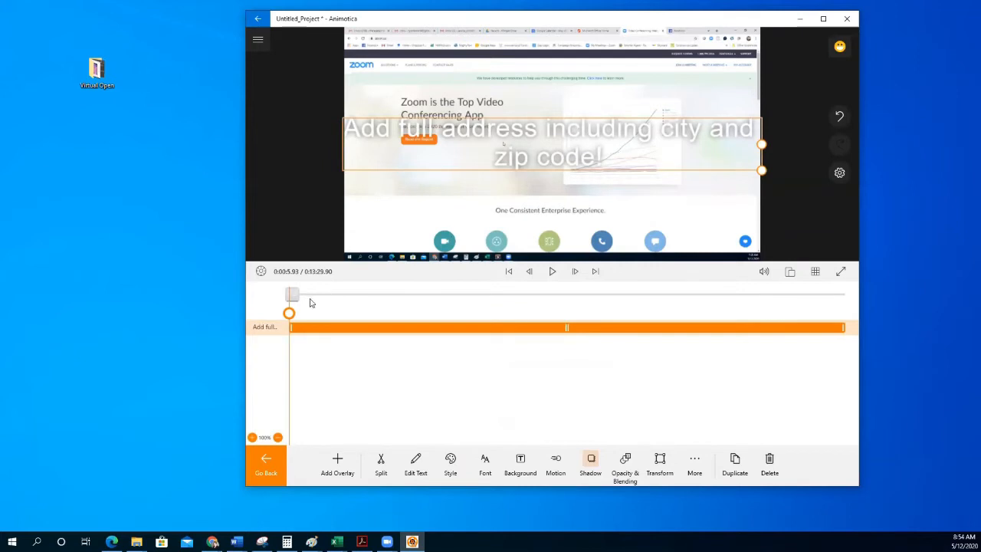
# Search the video between about 02:59 and 02:22 with short playbacks to find where the text overlay belongs.
pyautogui.moveTo(282, 337); pyautogui.dragTo(410, 314)
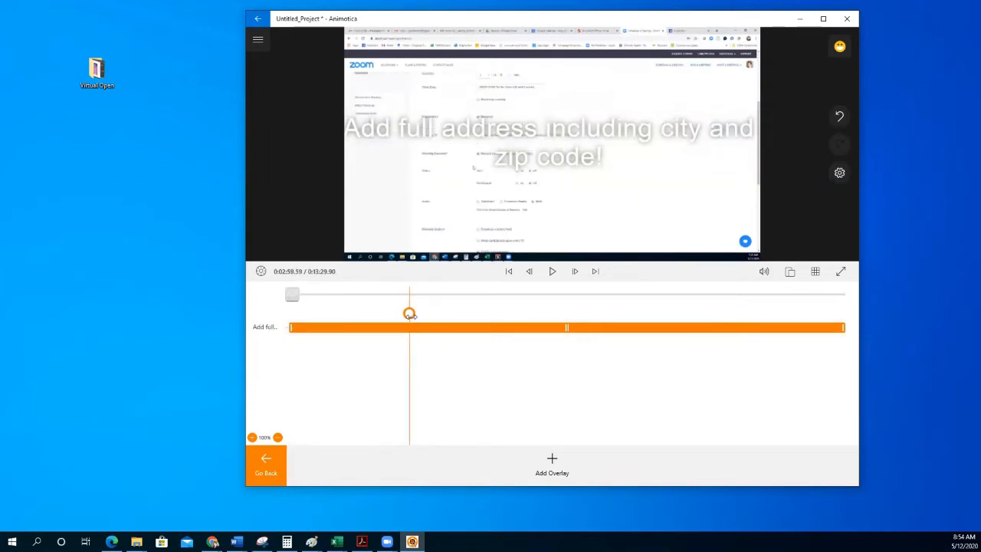
pyautogui.click(550, 272)
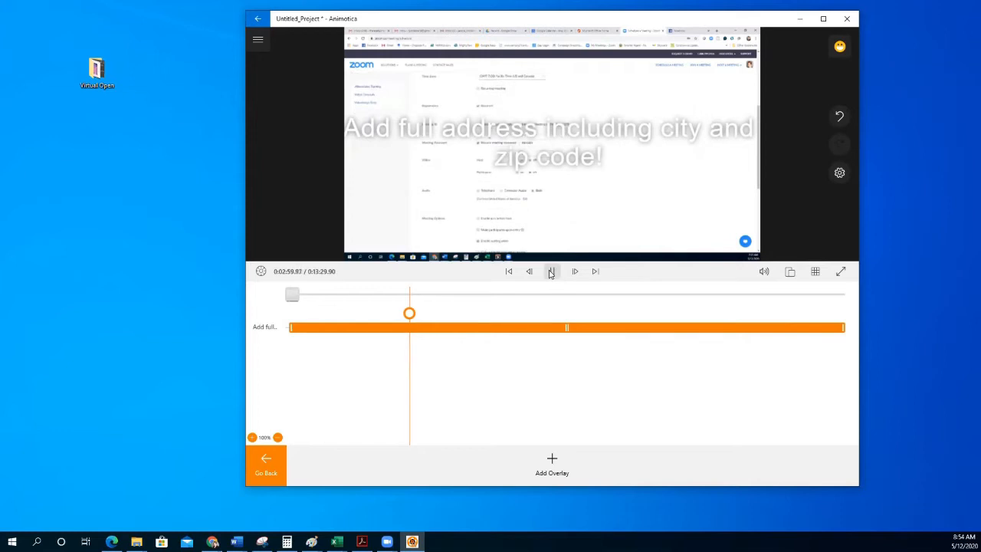
pyautogui.click(550, 274)
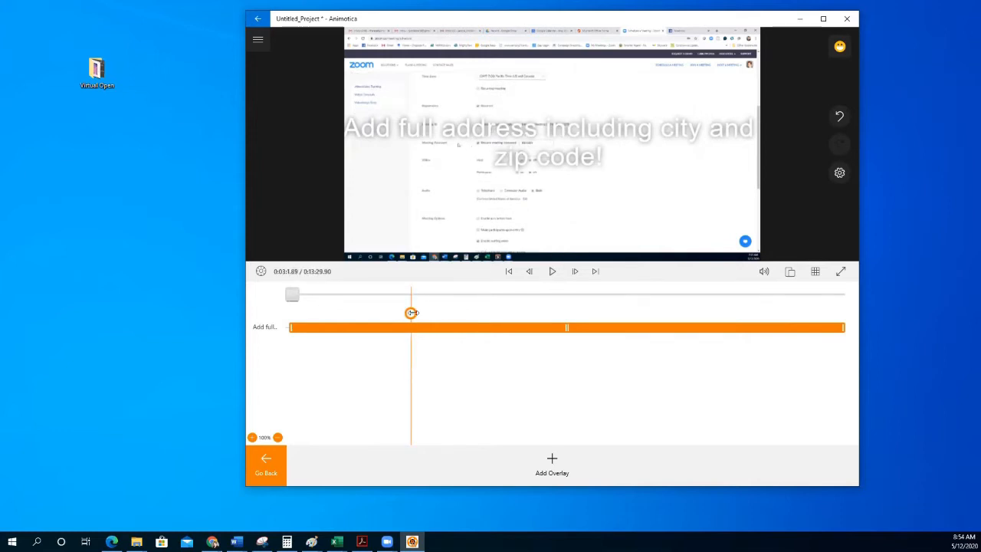
pyautogui.moveTo(411, 313); pyautogui.dragTo(404, 313)
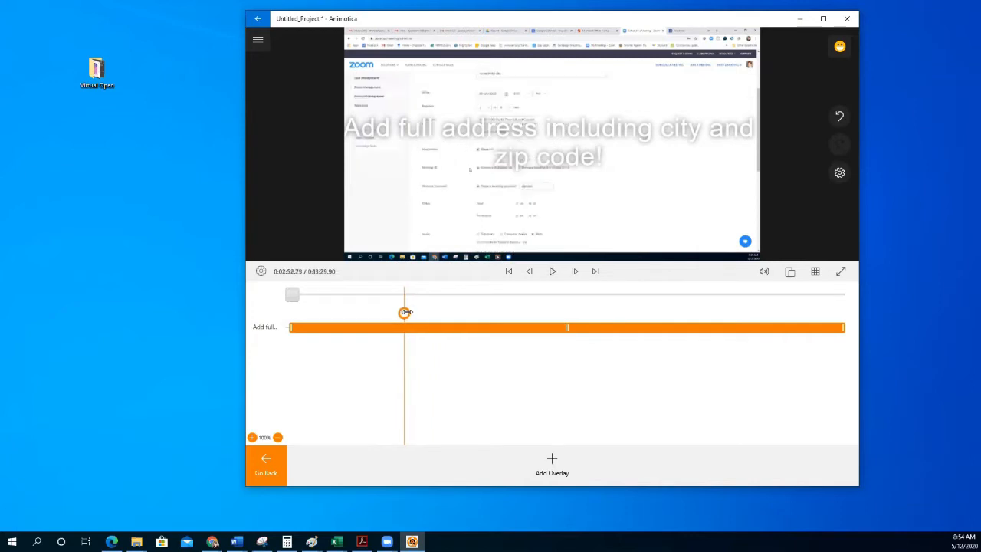
pyautogui.click(553, 272)
pyautogui.click(553, 272)
pyautogui.moveTo(407, 312); pyautogui.dragTo(397, 310)
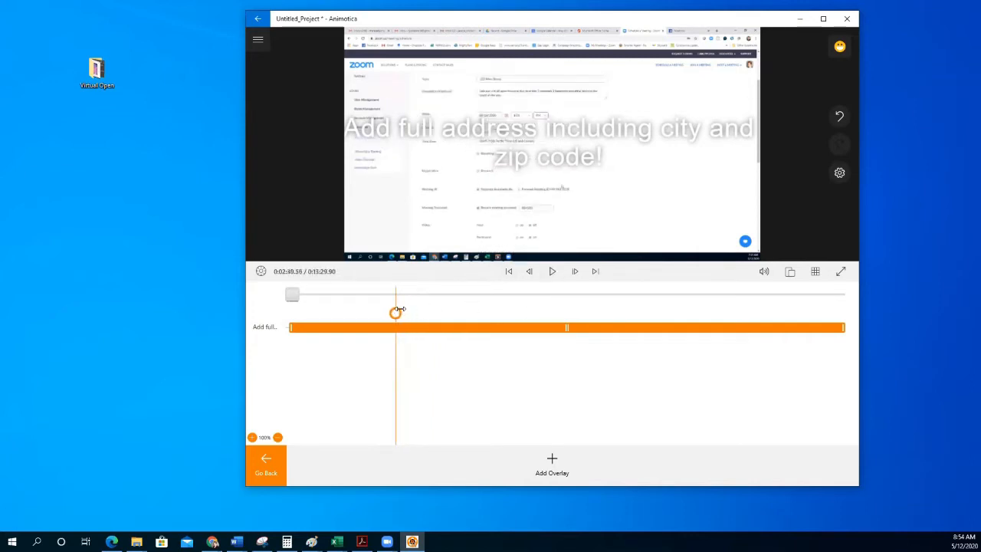
pyautogui.click(553, 272)
pyautogui.click(554, 272)
pyautogui.moveTo(396, 312); pyautogui.dragTo(386, 313)
pyautogui.click(550, 272)
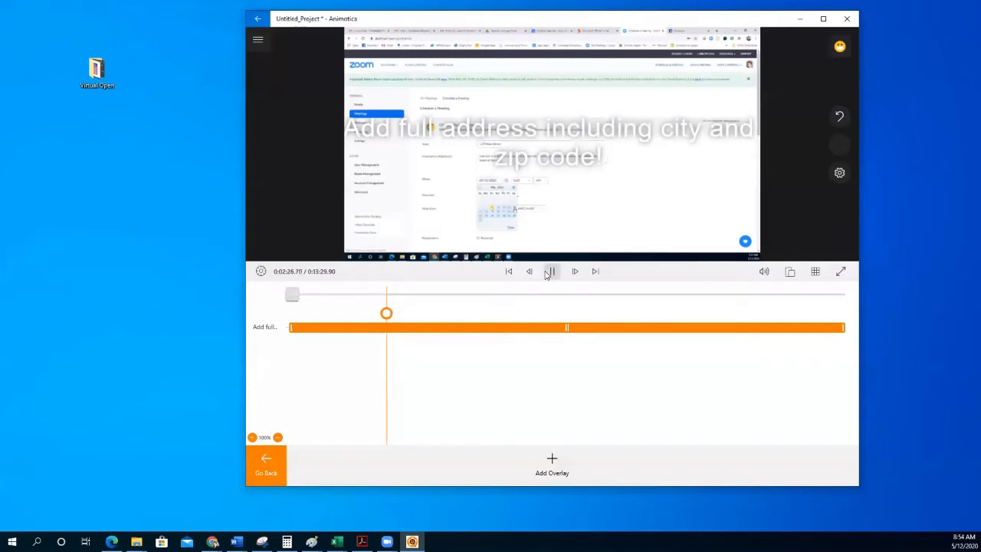
pyautogui.click(550, 272)
pyautogui.moveTo(387, 313); pyautogui.dragTo(383, 313)
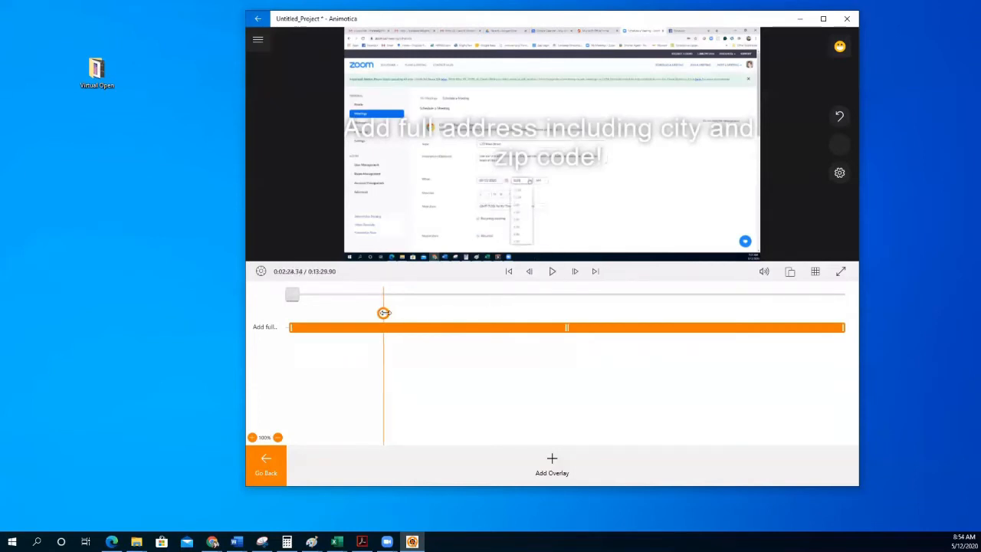
pyautogui.click(552, 272)
pyautogui.click(553, 273)
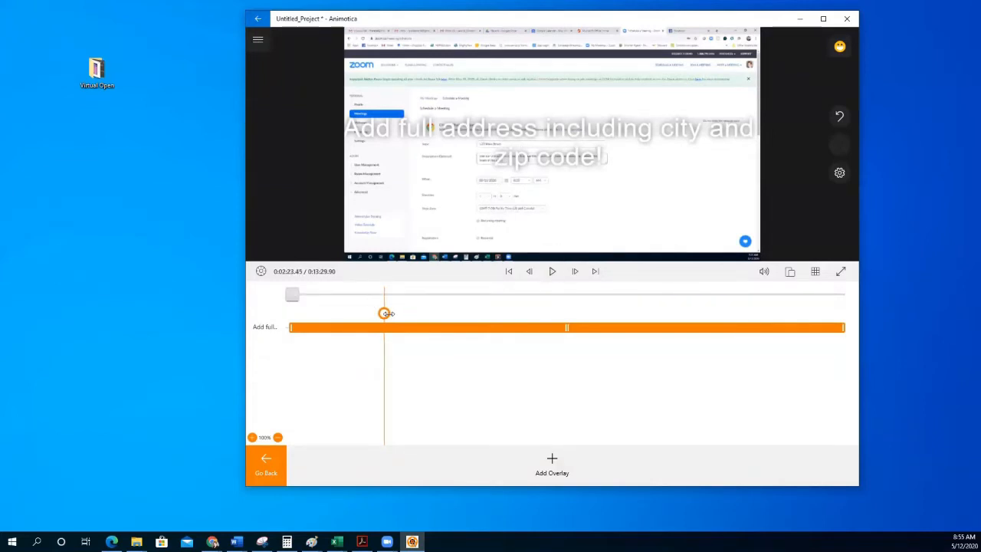
pyautogui.click(387, 313)
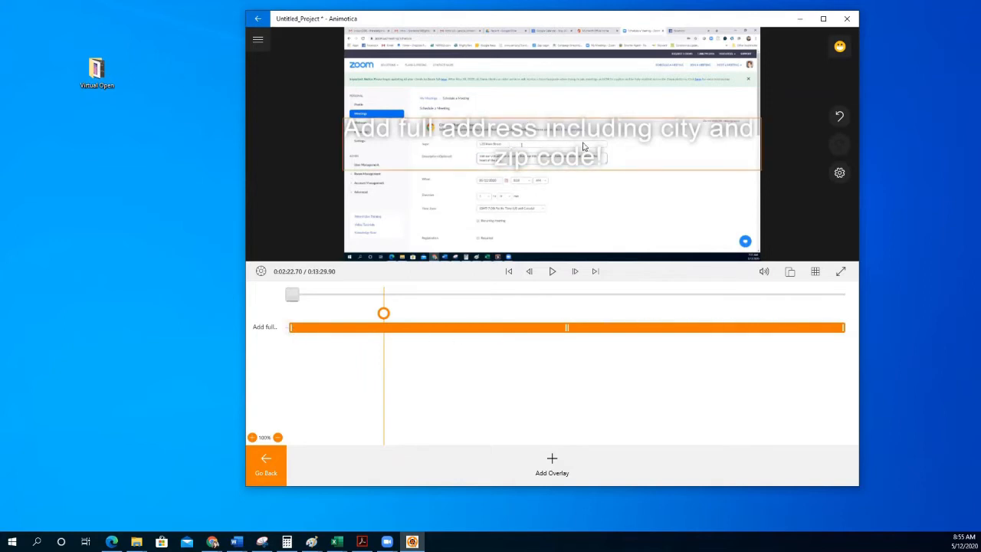
# Set the text overlay to start at about 02:22.70 and shorten its end so it shows only briefly.
pyautogui.moveTo(292, 327); pyautogui.dragTo(384, 328)
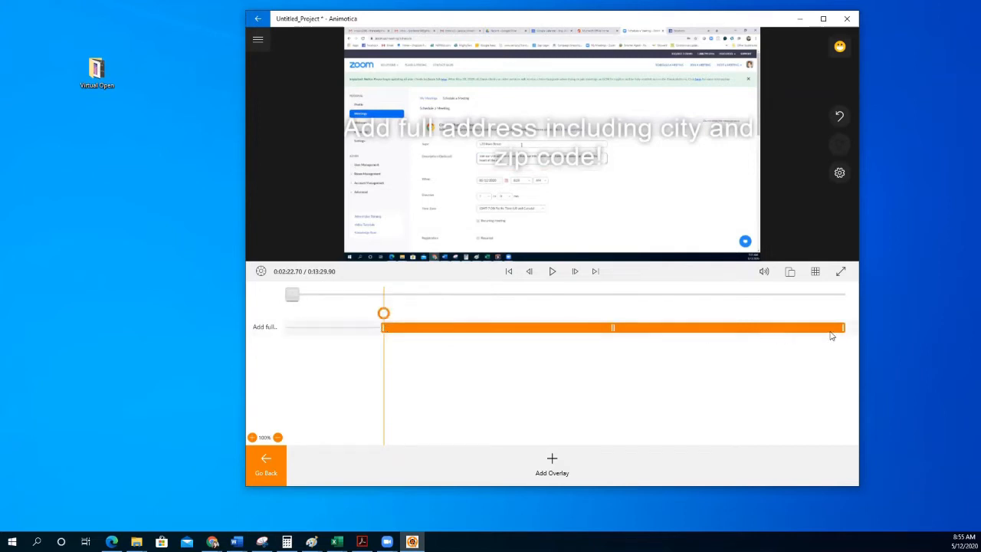
pyautogui.moveTo(843, 327); pyautogui.dragTo(406, 340)
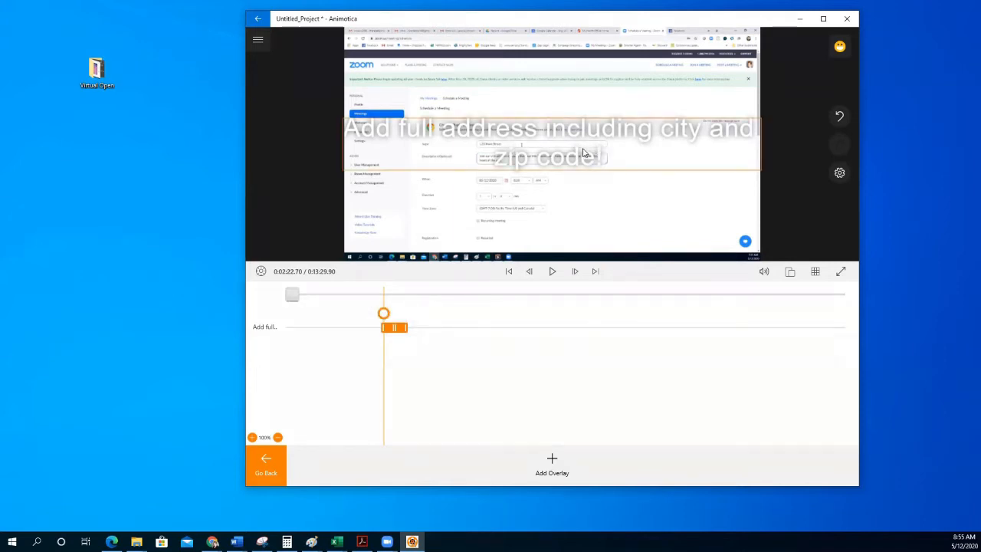
# Apply the News Title style to the text overlay and shrink it to fit on one line over the meeting form.
pyautogui.click(548, 158)
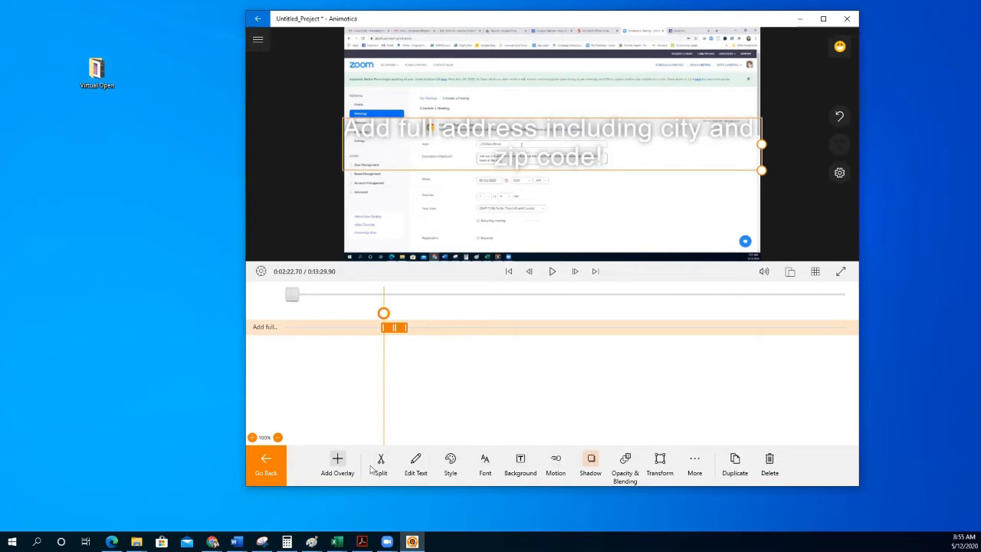
pyautogui.click(520, 464)
pyautogui.click(451, 463)
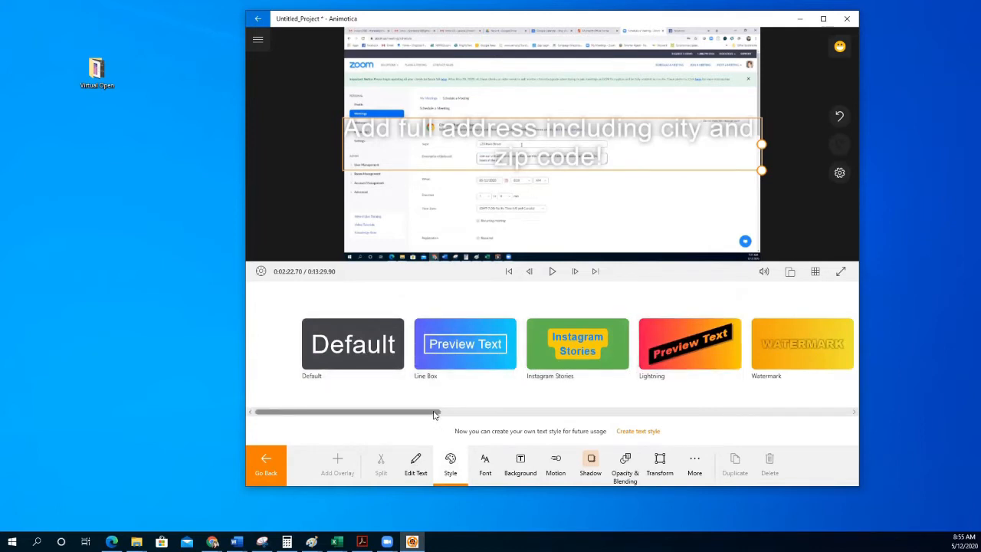
pyautogui.hscroll(5, 536, 420)
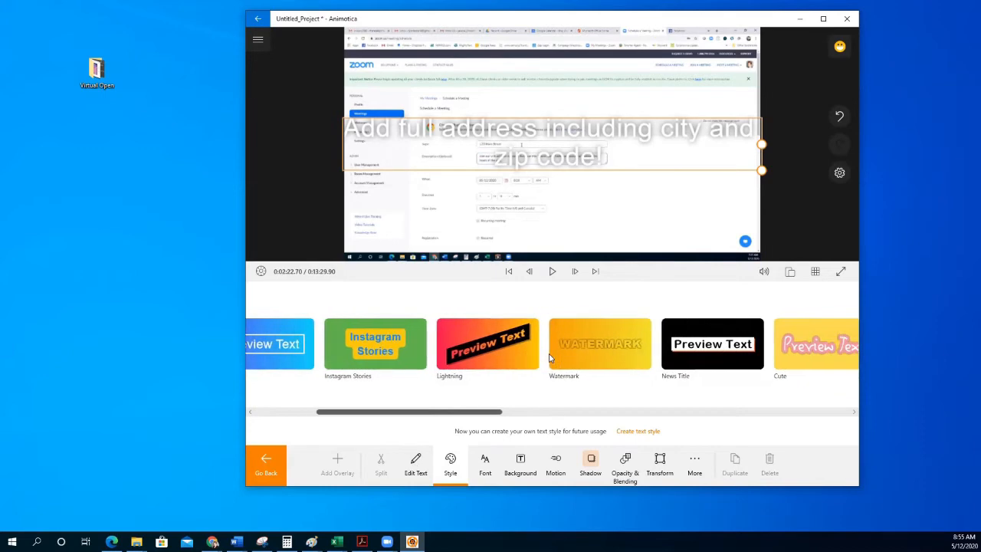
pyautogui.click(544, 345)
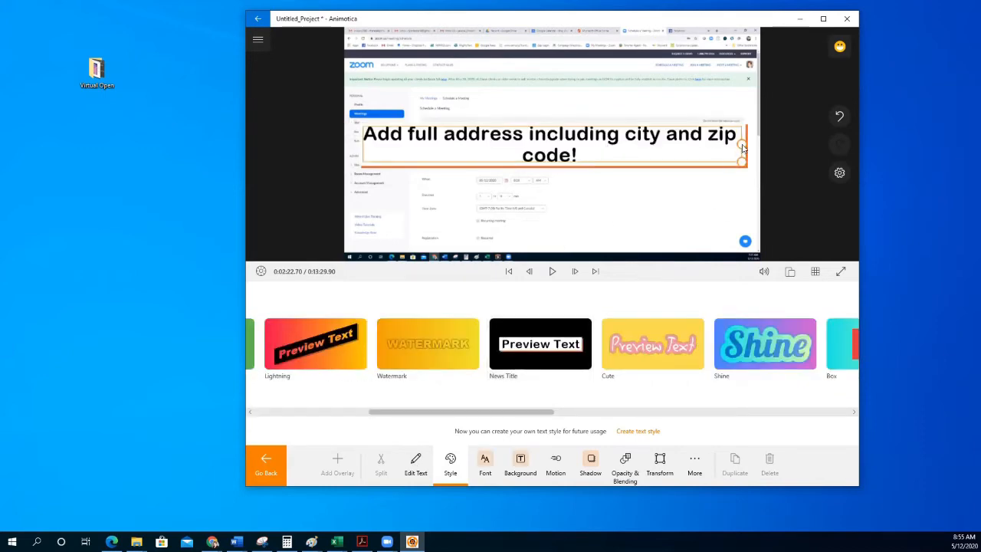
pyautogui.moveTo(738, 160); pyautogui.dragTo(709, 146)
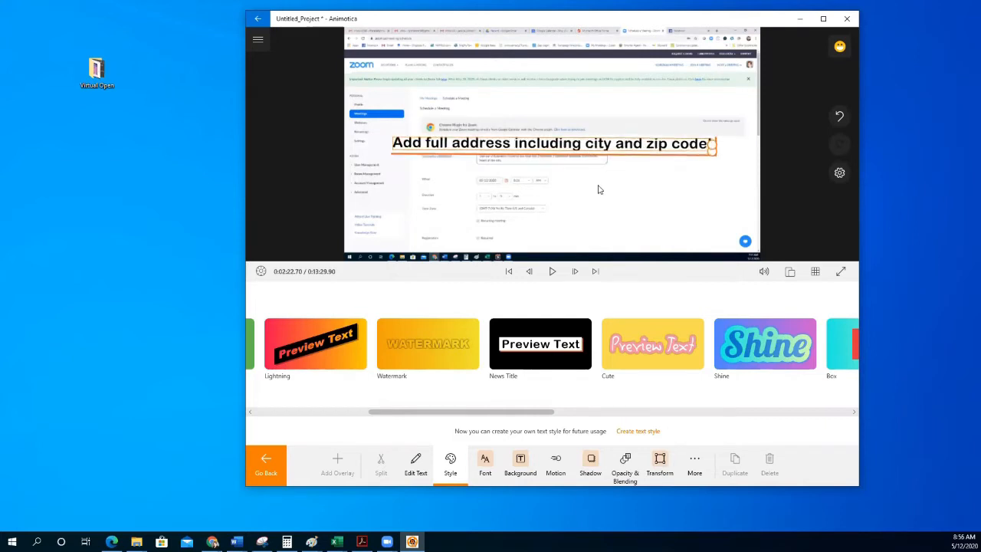
pyautogui.moveTo(595, 163)
pyautogui.mouseDown()
pyautogui.moveTo(605, 201)
pyautogui.moveTo(599, 158)
pyautogui.moveTo(602, 166)
pyautogui.mouseUp()
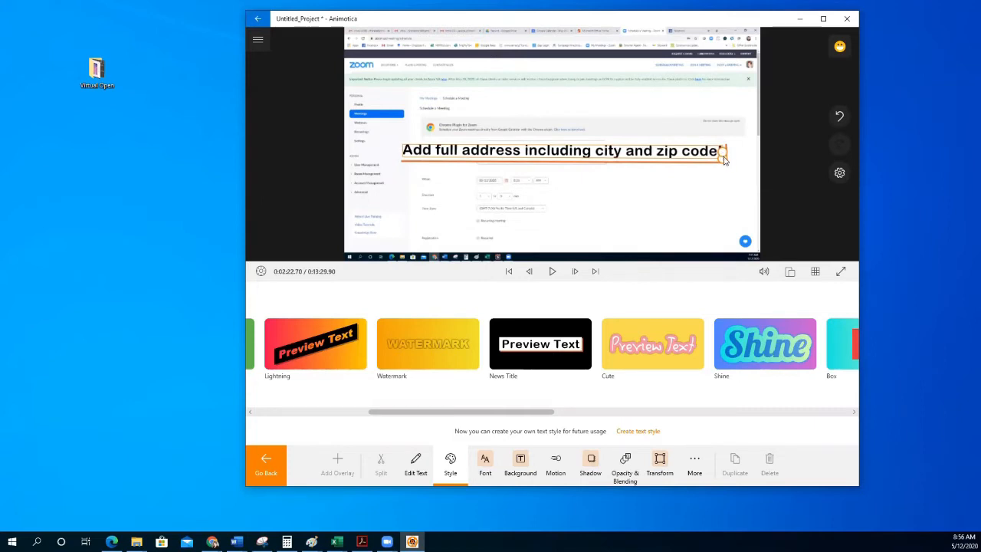
# Break the overlay text into three lines after "address" and "city", and place it beside the meeting form's topic and description fields.
pyautogui.doubleClick(573, 157)
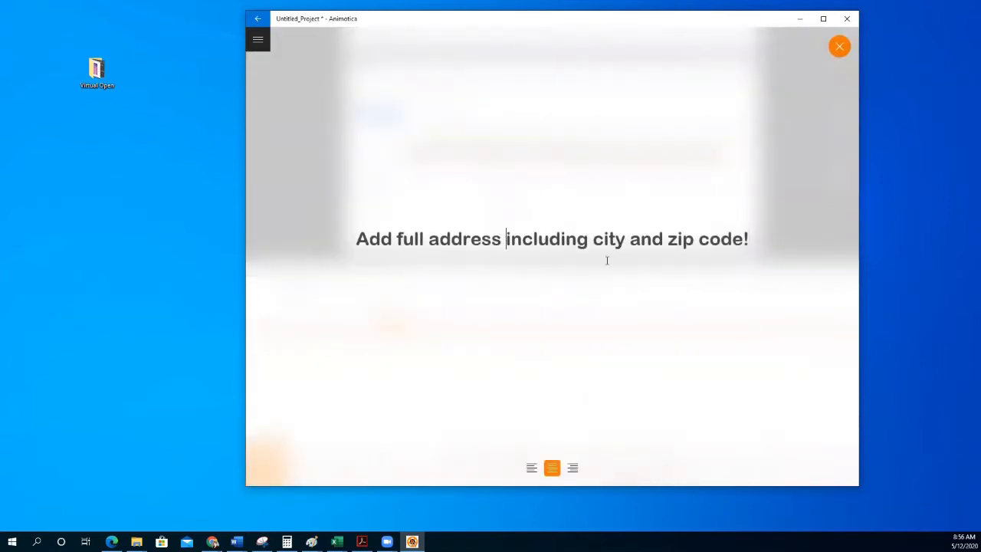
pyautogui.press('Return')
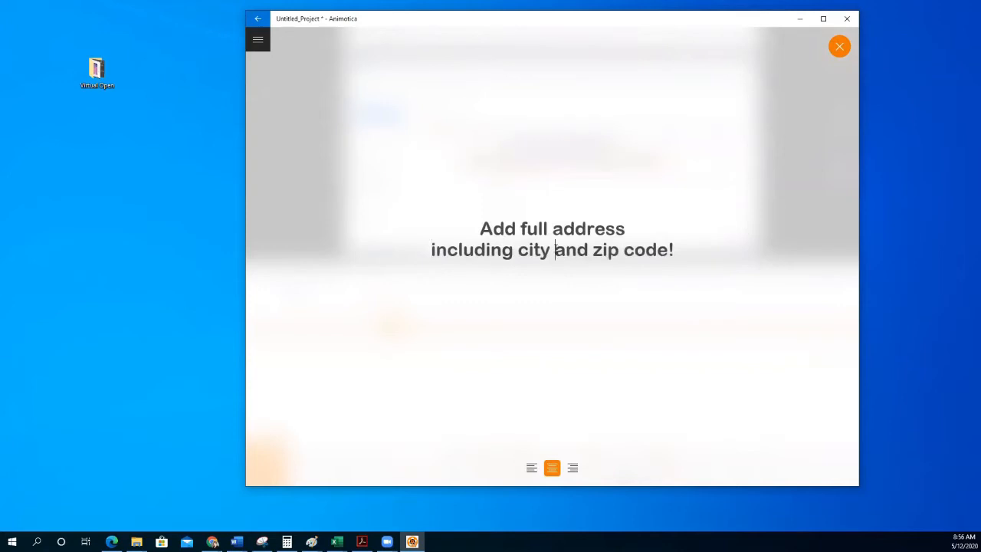
pyautogui.press('Return')
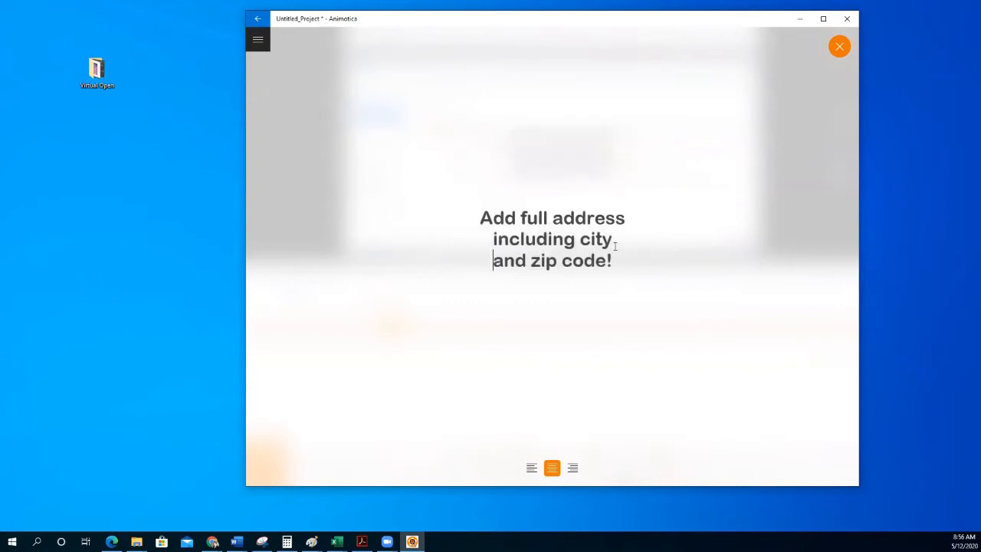
pyautogui.click(839, 46)
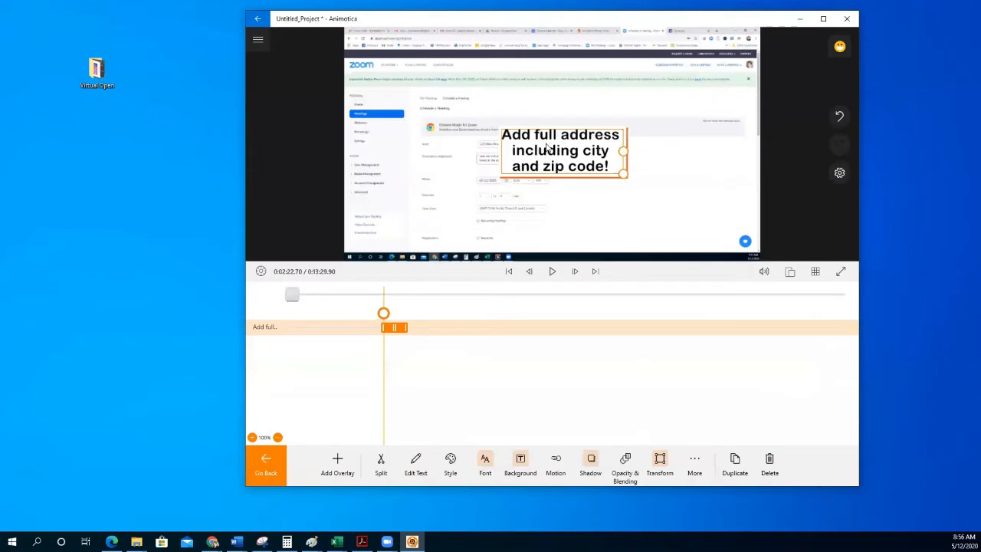
pyautogui.moveTo(557, 150); pyautogui.dragTo(658, 149)
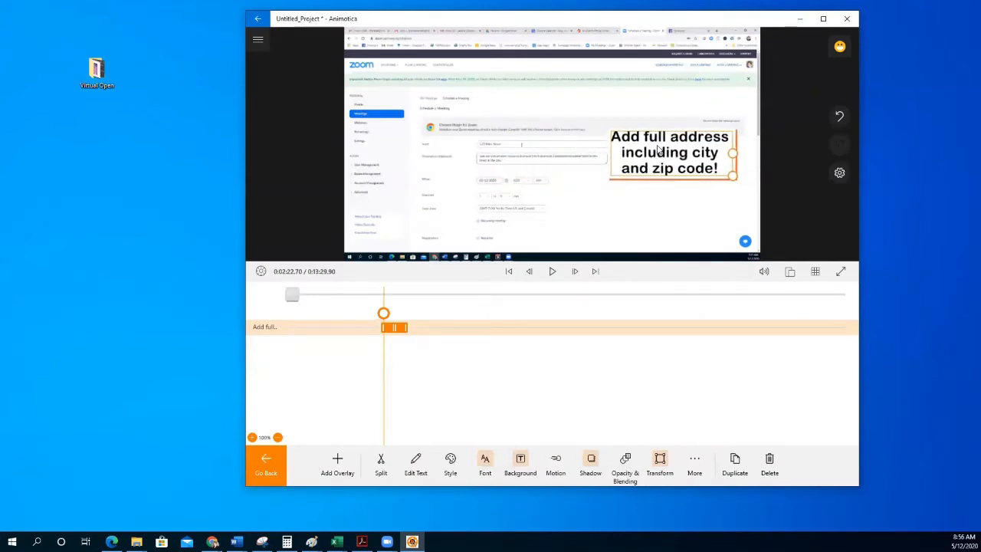
pyautogui.click(667, 205)
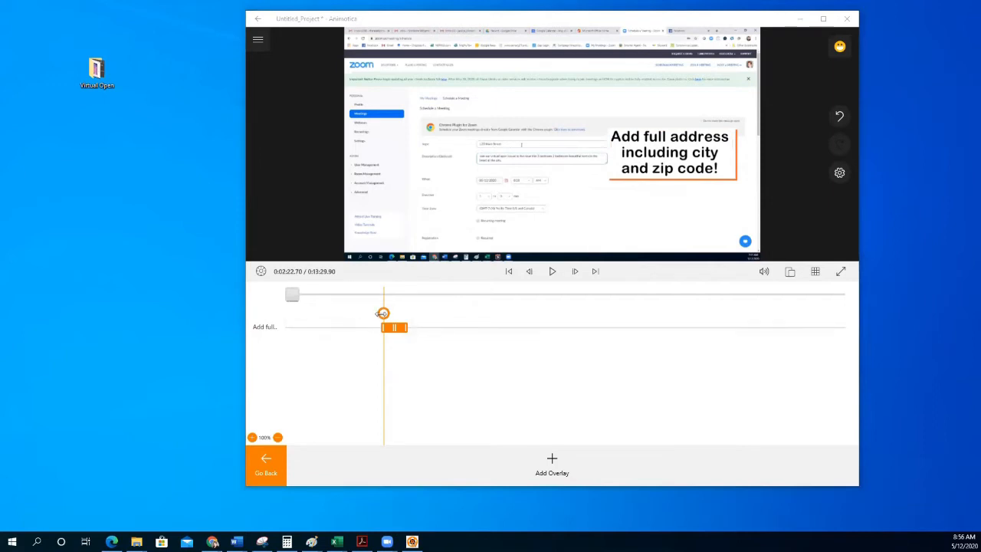
# Play the video from about 02:16 to preview how the text overlay comes in.
pyautogui.moveTo(383, 313); pyautogui.dragTo(378, 314)
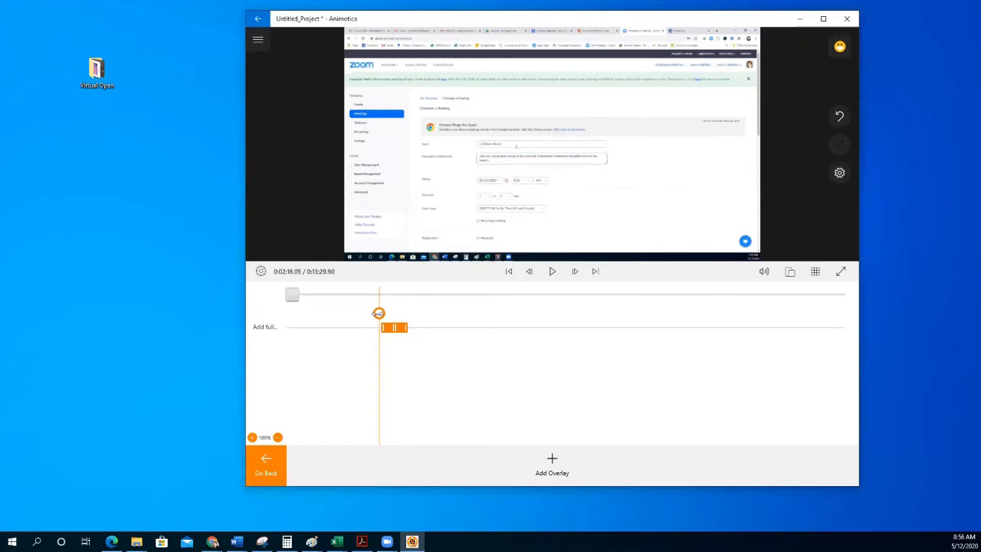
pyautogui.click(552, 272)
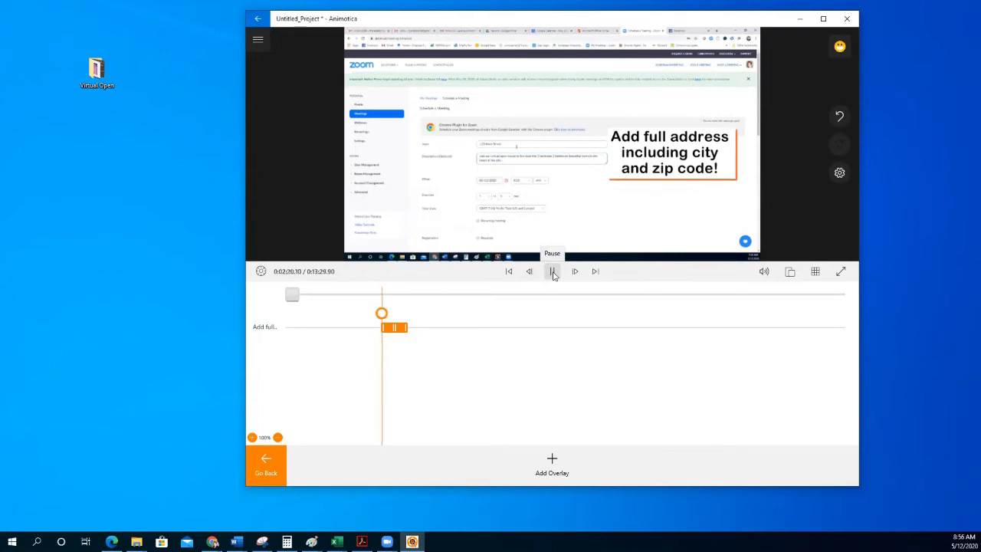
pyautogui.click(552, 272)
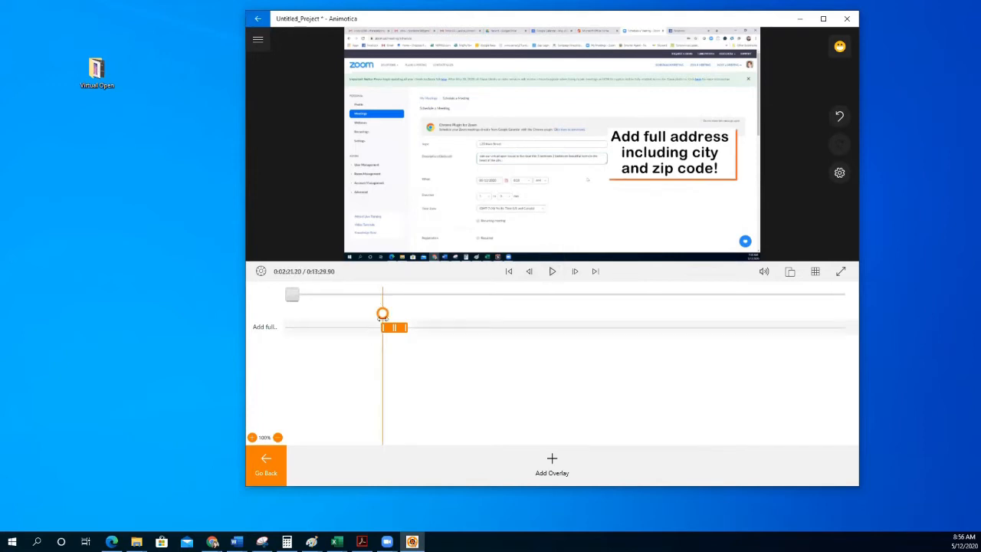
# Search further back in the video and stop at about 01:37, where the address is entered as the meeting topic.
pyautogui.moveTo(382, 313); pyautogui.dragTo(364, 313)
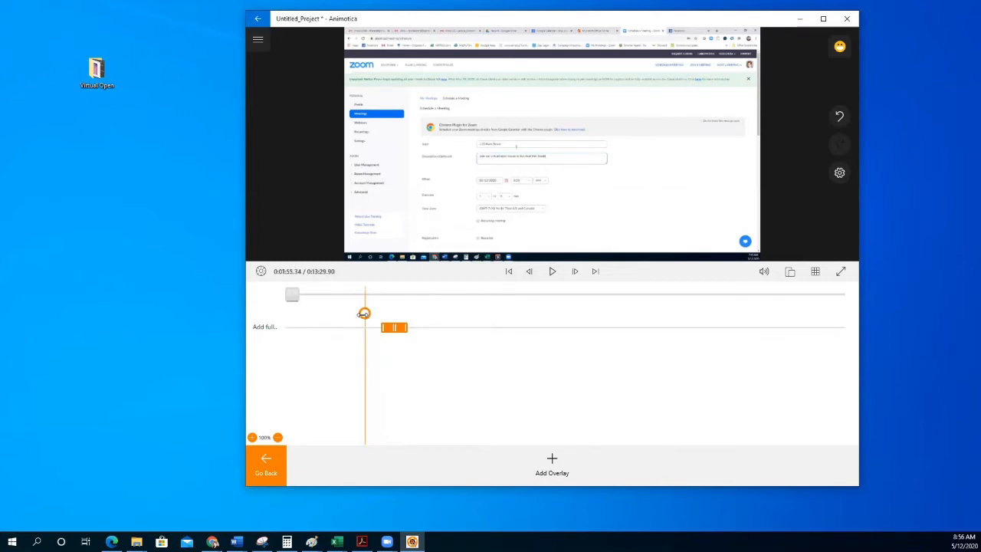
pyautogui.click(554, 275)
pyautogui.click(553, 274)
pyautogui.moveTo(366, 313); pyautogui.dragTo(357, 314)
pyautogui.click(554, 273)
pyautogui.click(554, 273)
pyautogui.click(529, 272)
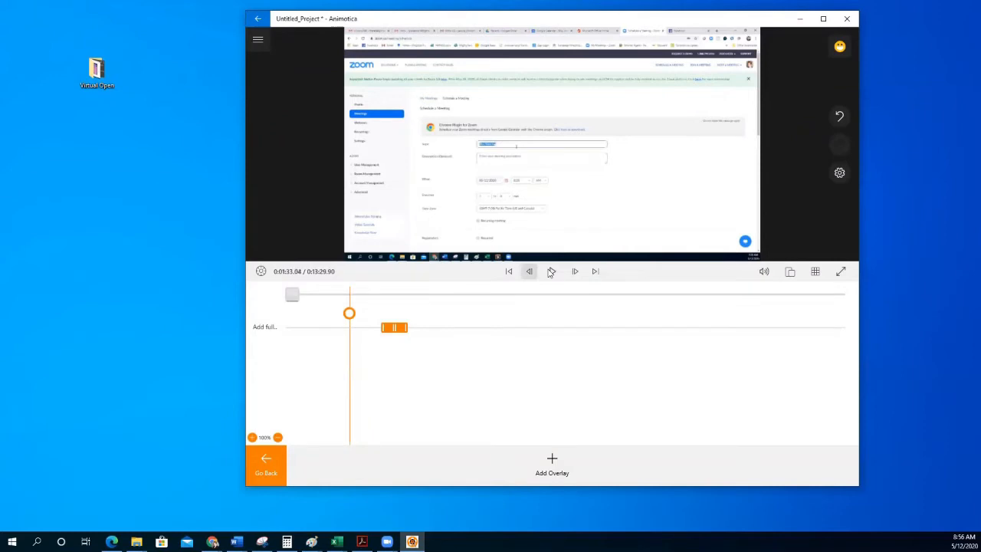
pyautogui.click(550, 272)
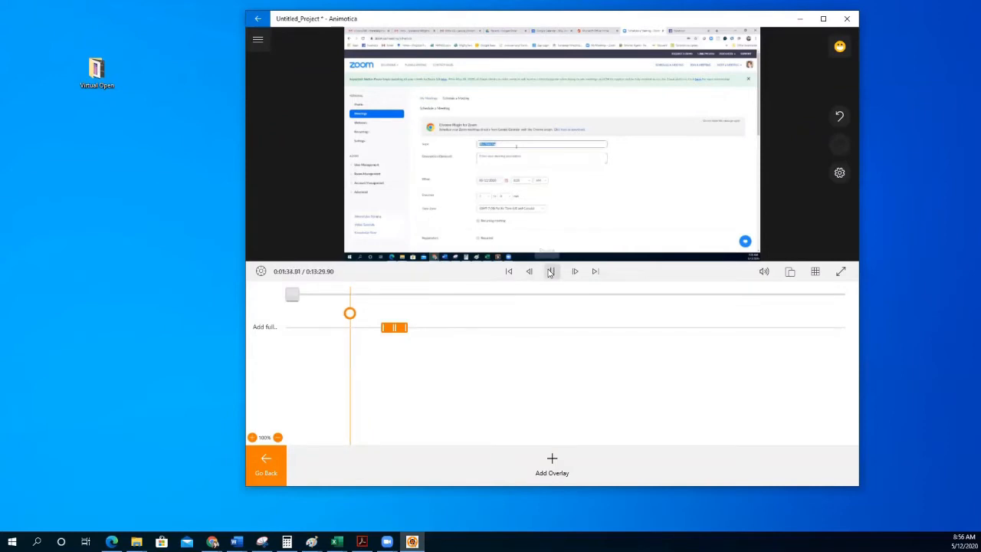
pyautogui.click(549, 273)
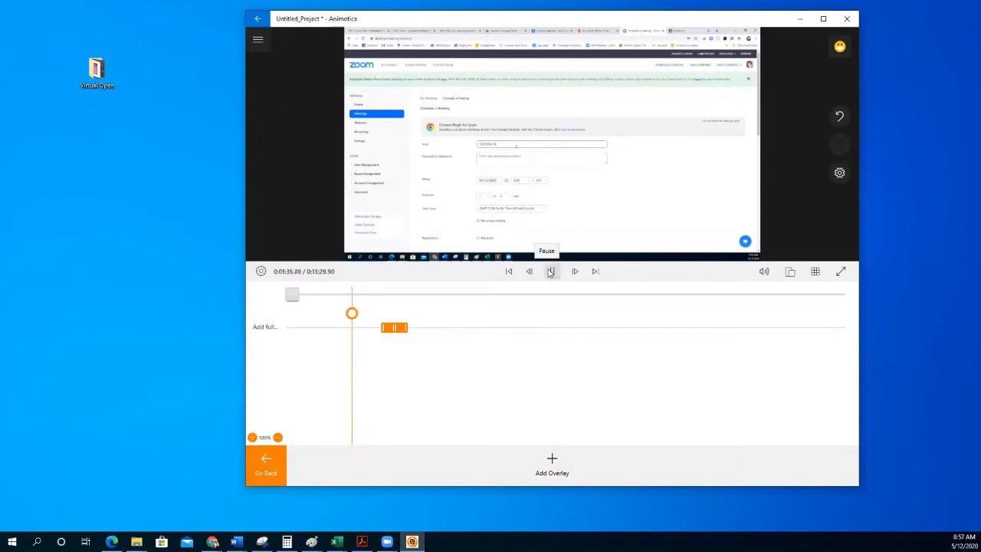
pyautogui.click(550, 273)
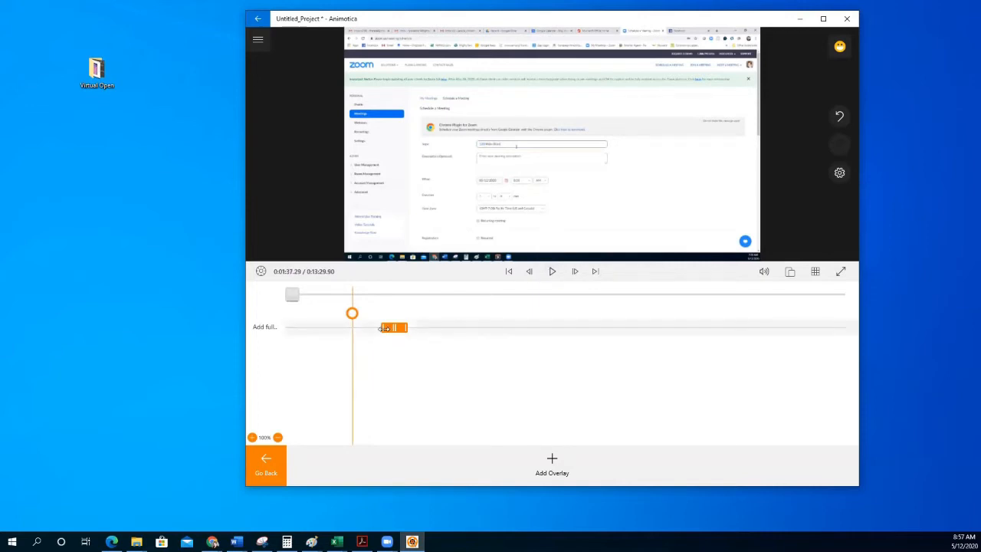
# Set the text overlay's start to about 01:37, preview it, and shorten its end so it covers only the address entry.
pyautogui.moveTo(384, 328); pyautogui.dragTo(358, 331)
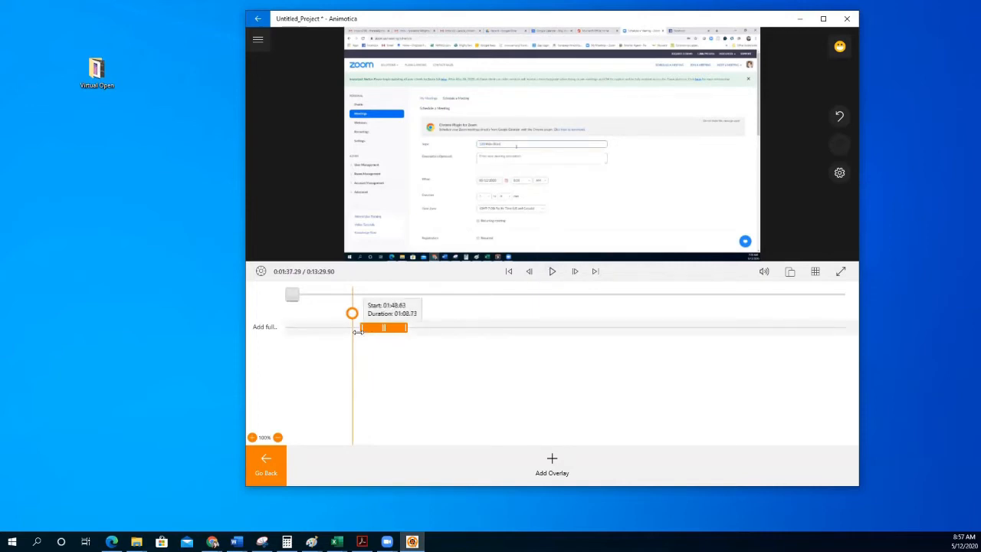
pyautogui.click(552, 272)
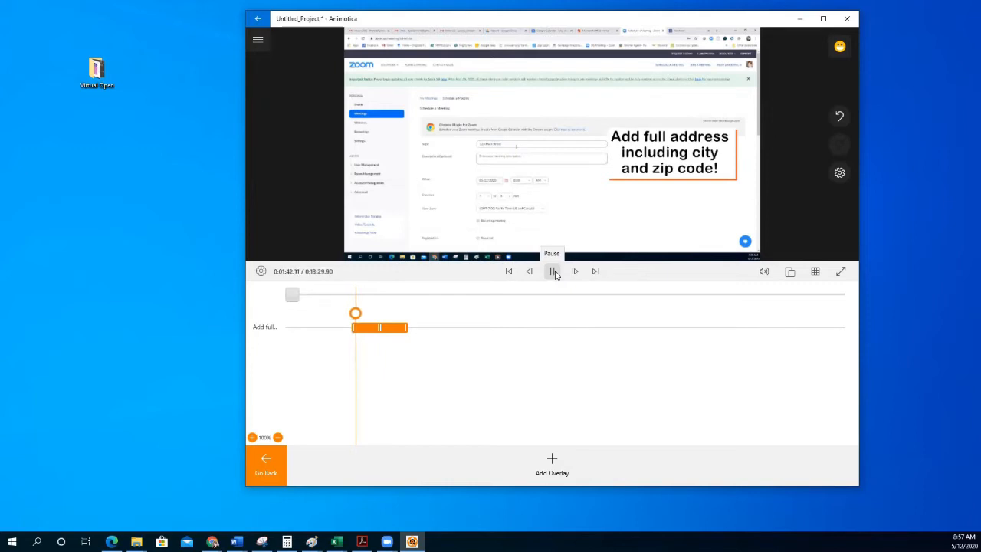
pyautogui.click(553, 272)
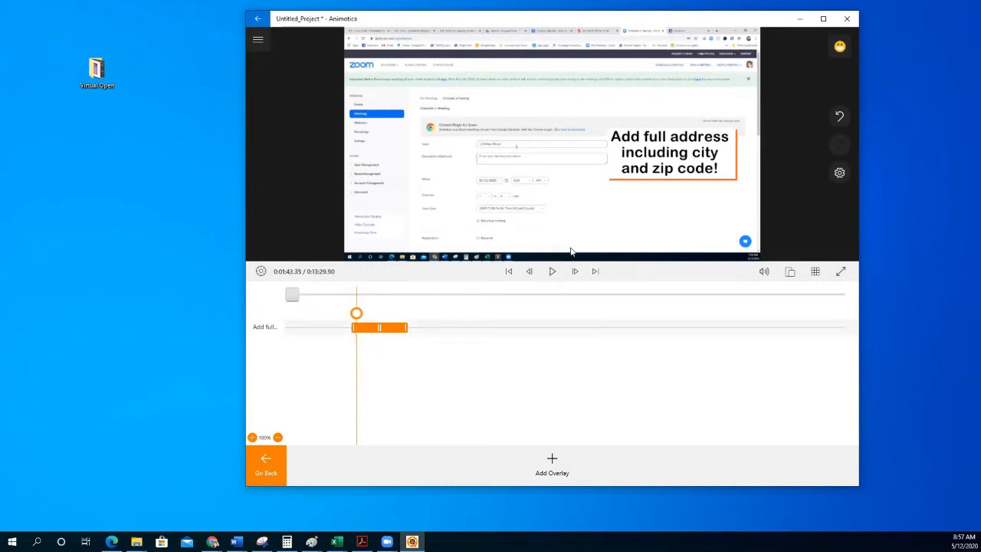
pyautogui.moveTo(378, 326); pyautogui.dragTo(347, 313)
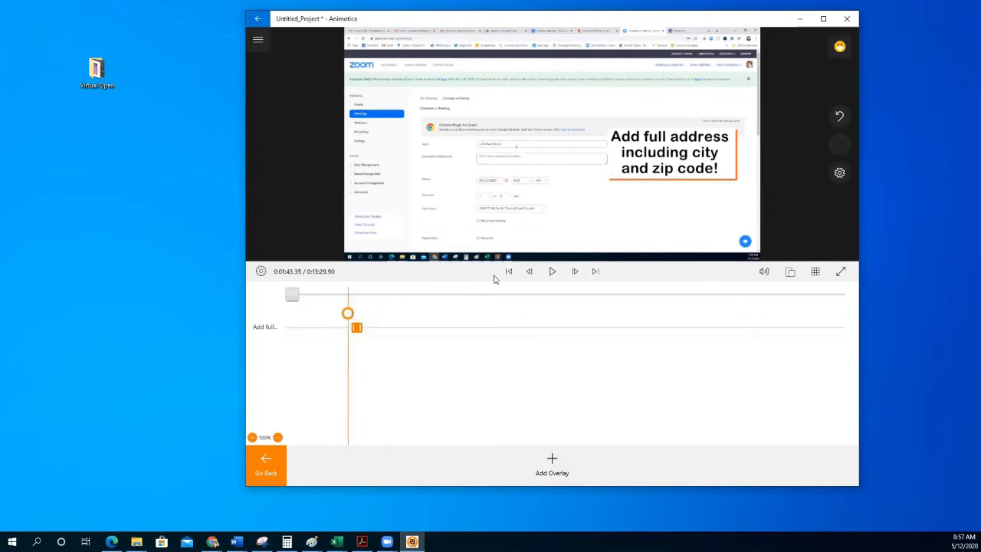
# Play the video on to about 01:52 and add a text overlay there reading "Use your business page if you have one!".
pyautogui.click(554, 272)
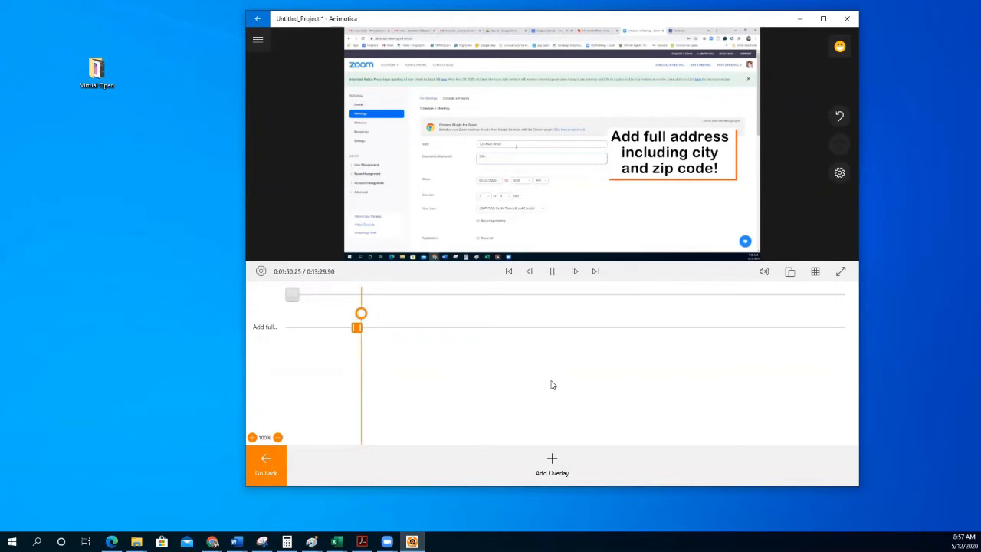
pyautogui.click(552, 271)
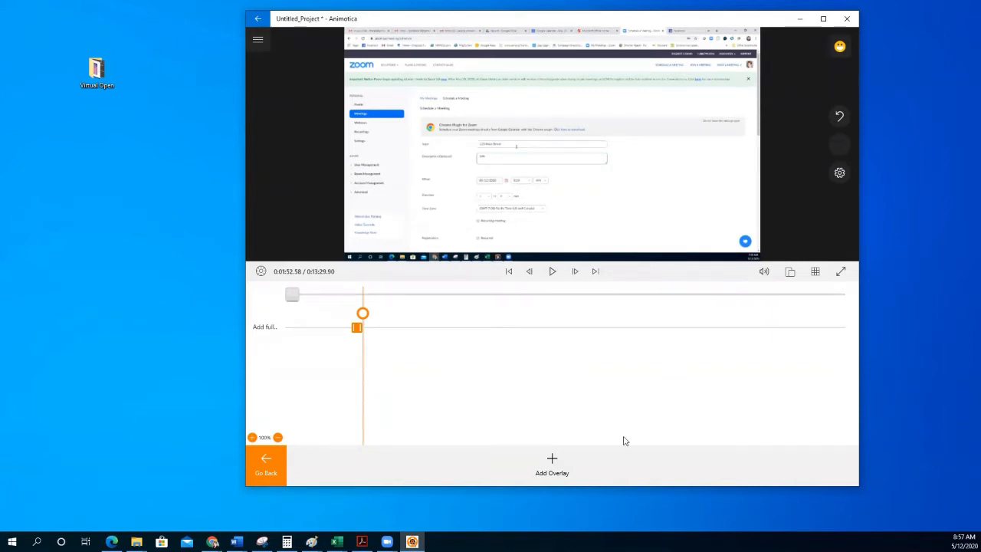
pyautogui.click(552, 460)
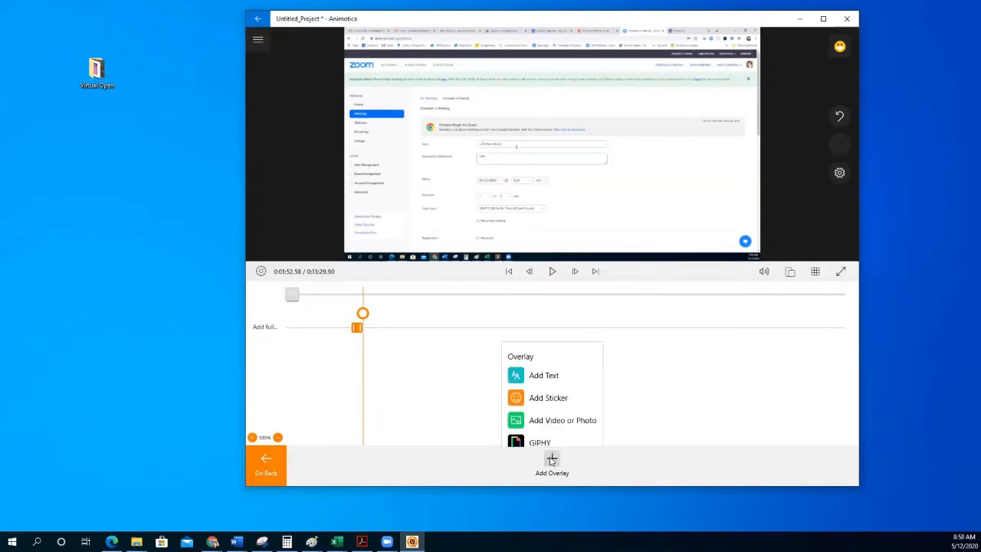
pyautogui.click(545, 365)
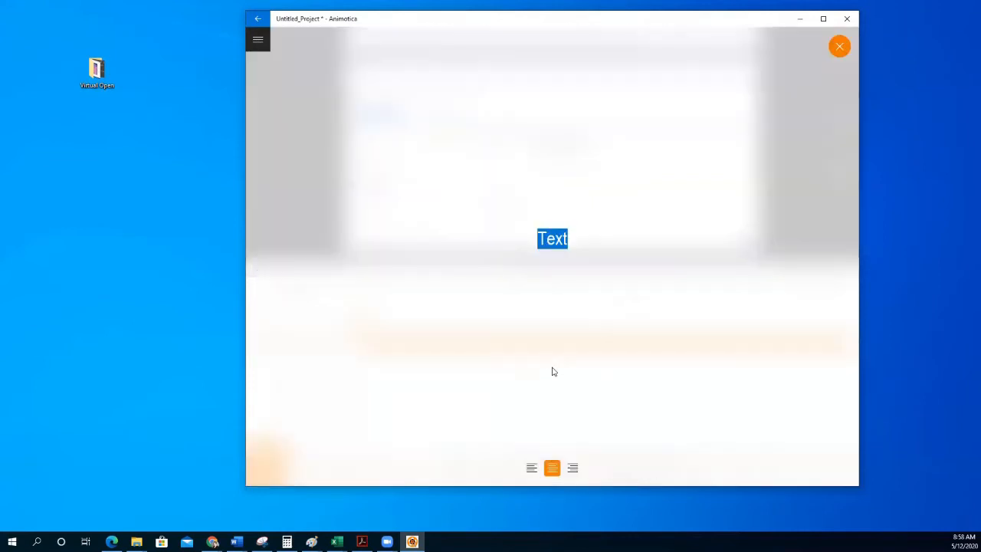
pyautogui.write('U')
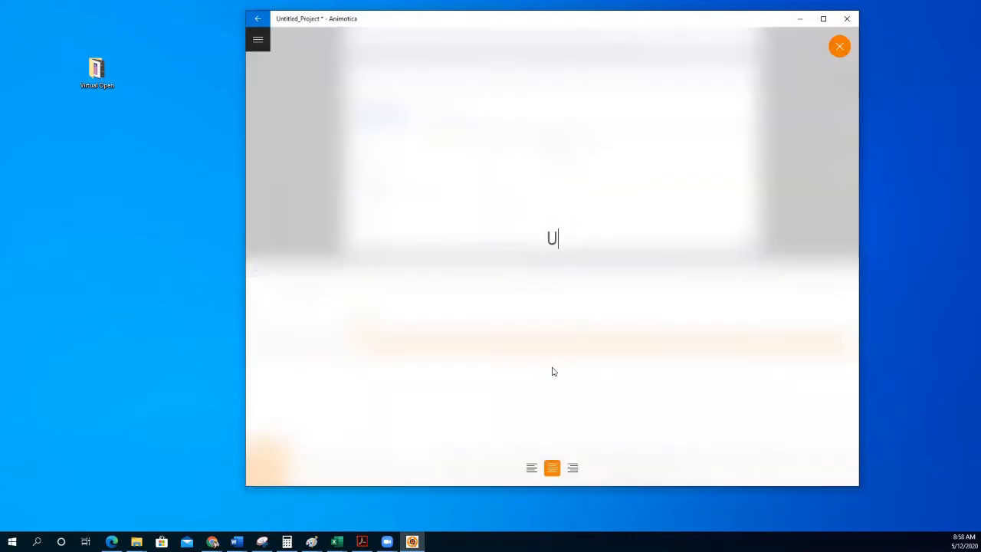
pyautogui.write('se your bus')
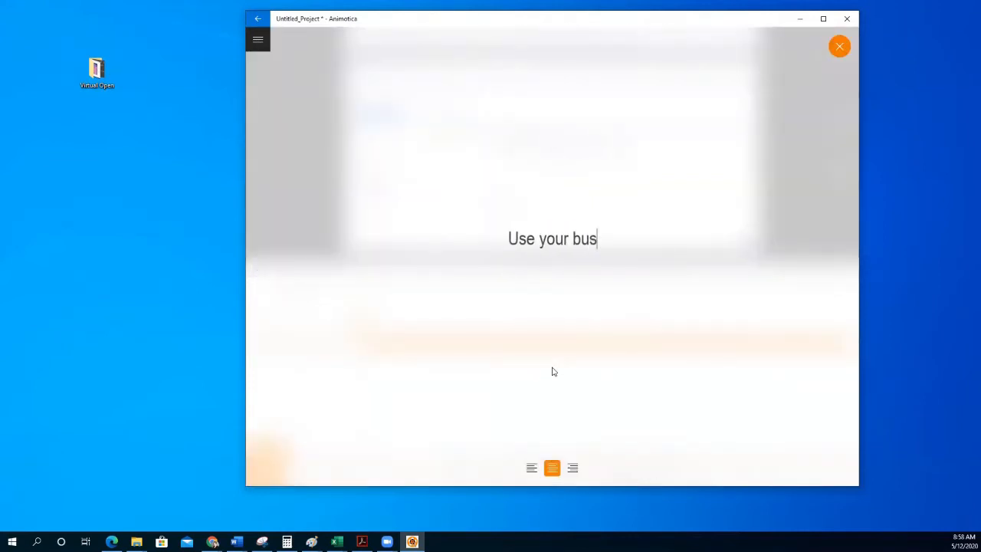
pyautogui.write('iness page')
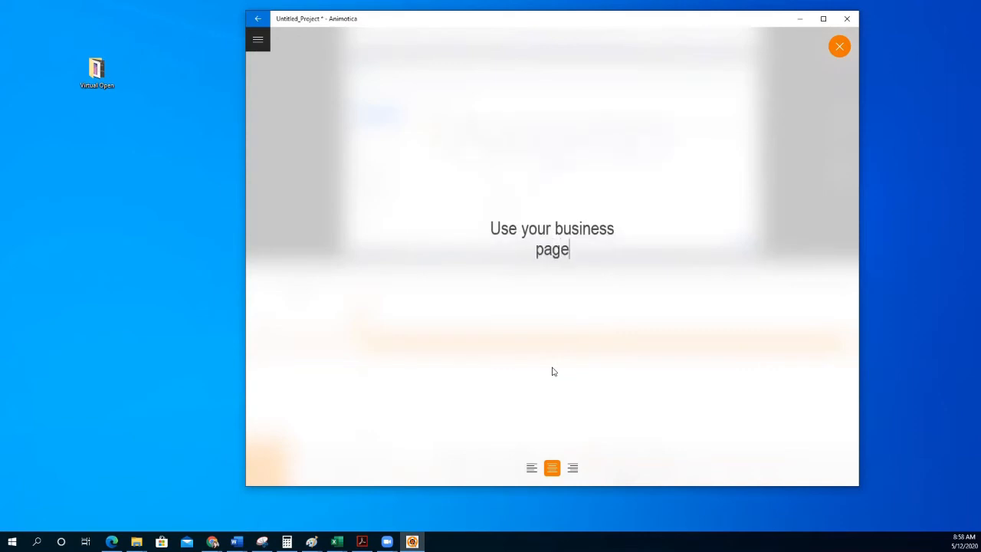
pyautogui.write(' if you have one')
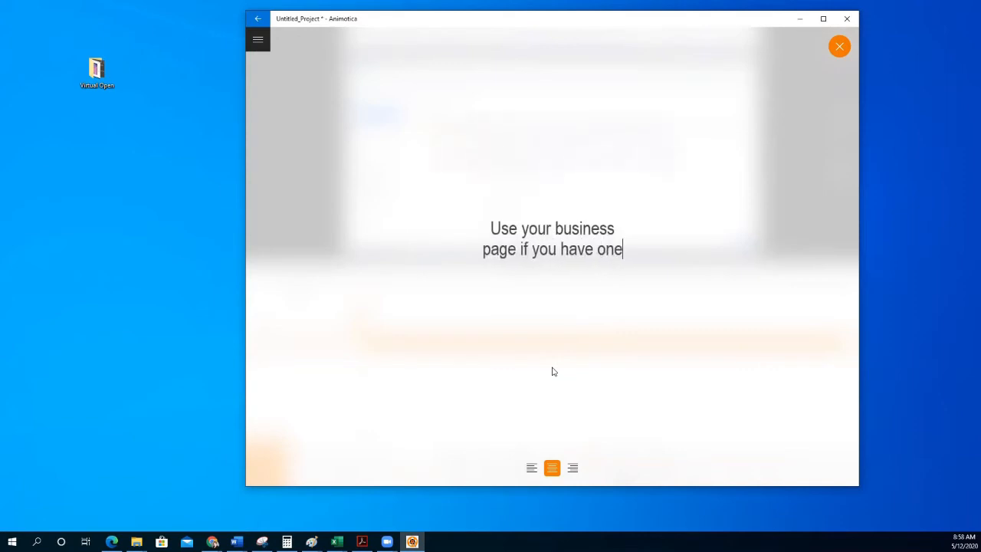
pyautogui.write('!')
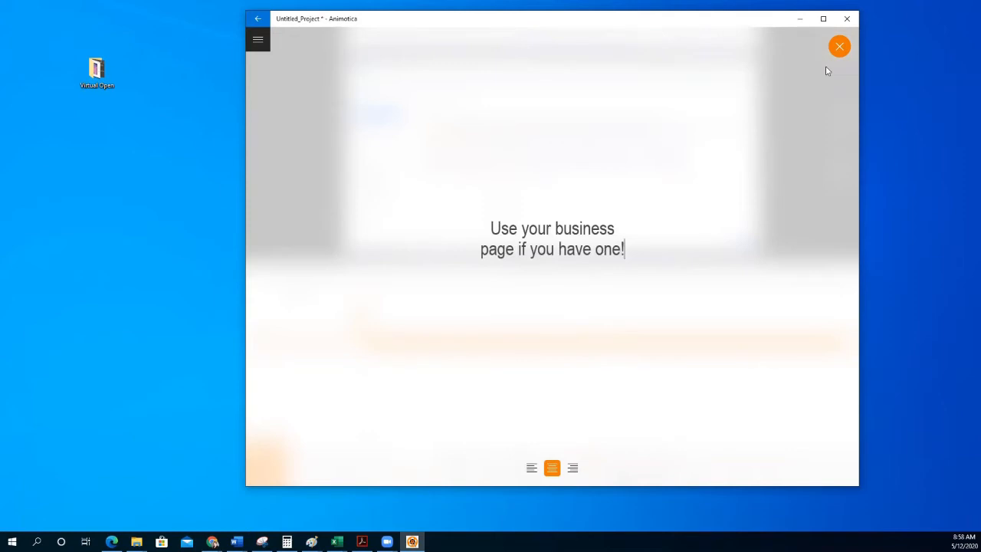
pyautogui.click(839, 47)
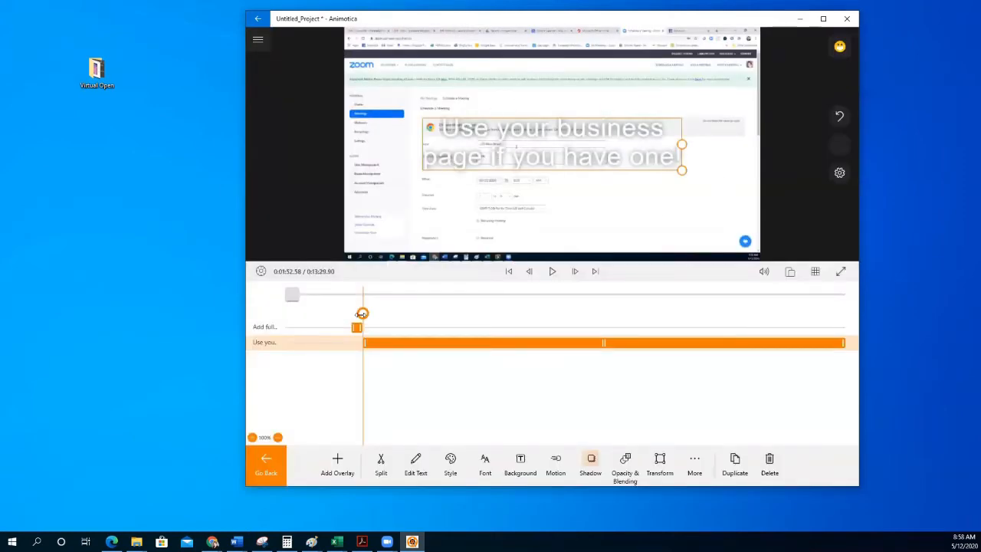
# Search forward through the video to about 05:40 and play it to look for the Facebook event form's host selection.
pyautogui.moveTo(362, 313); pyautogui.dragTo(419, 313)
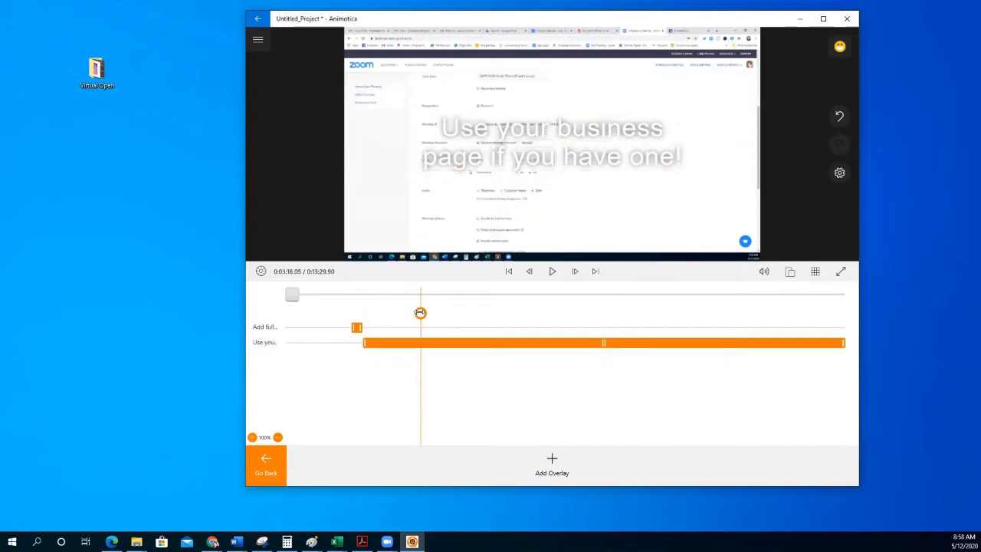
pyautogui.moveTo(420, 312); pyautogui.dragTo(432, 313)
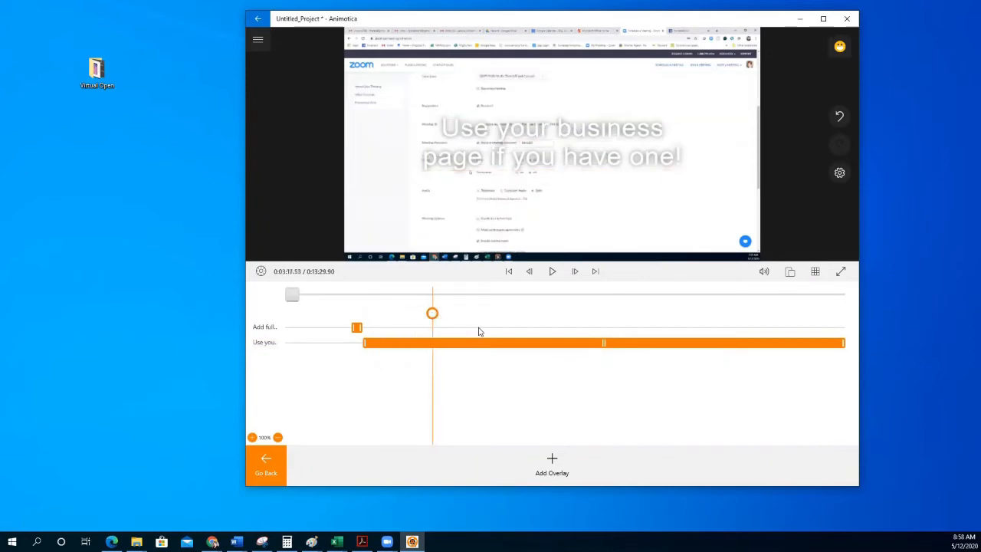
pyautogui.click(487, 331)
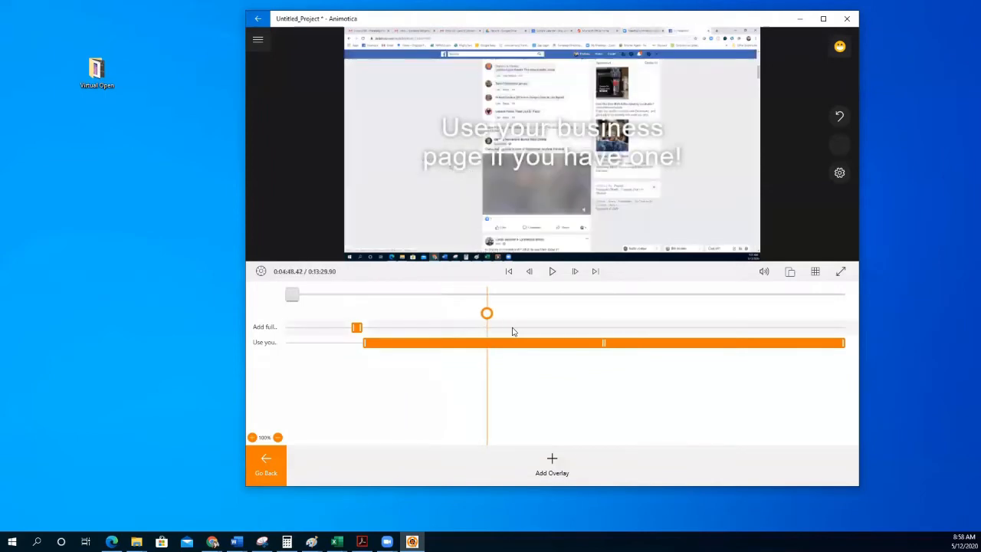
pyautogui.moveTo(512, 331); pyautogui.dragTo(523, 334)
pyautogui.click(525, 335)
pyautogui.click(526, 331)
pyautogui.moveTo(523, 315); pyautogui.dragTo(516, 315)
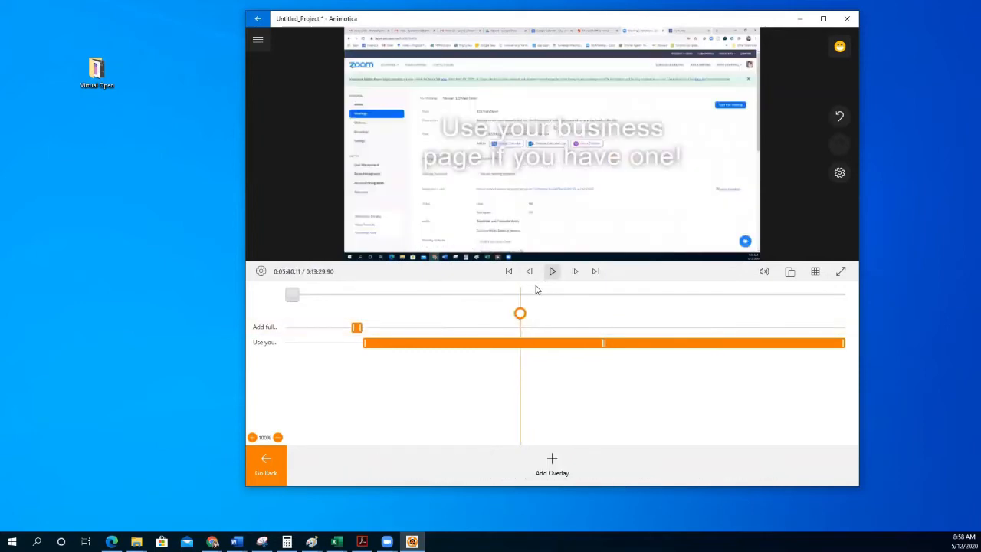
pyautogui.click(551, 272)
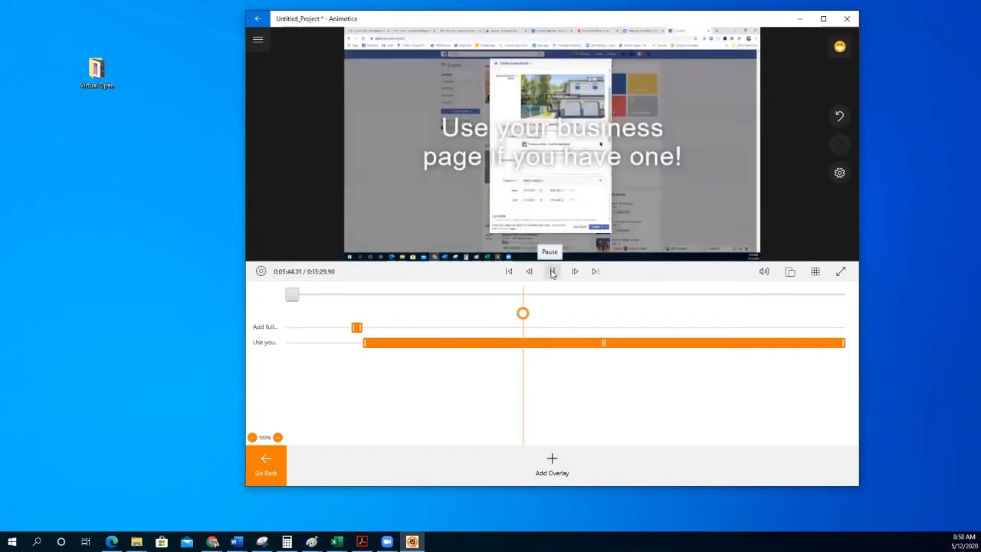
pyautogui.click(552, 272)
# Search back through the event form footage, playing short parts, and stop at about 04:59, just before the host page is chosen.
pyautogui.moveTo(522, 312); pyautogui.dragTo(514, 312)
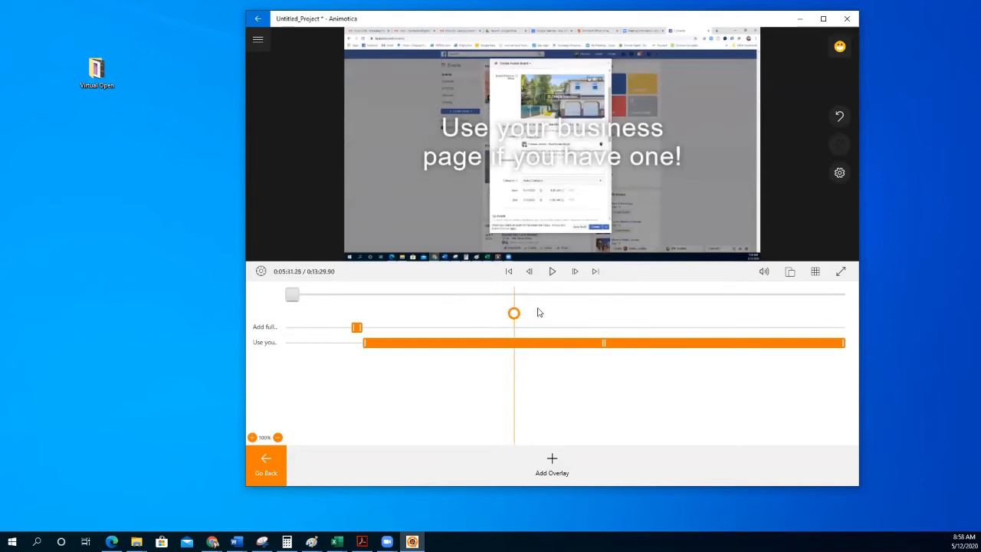
pyautogui.click(551, 271)
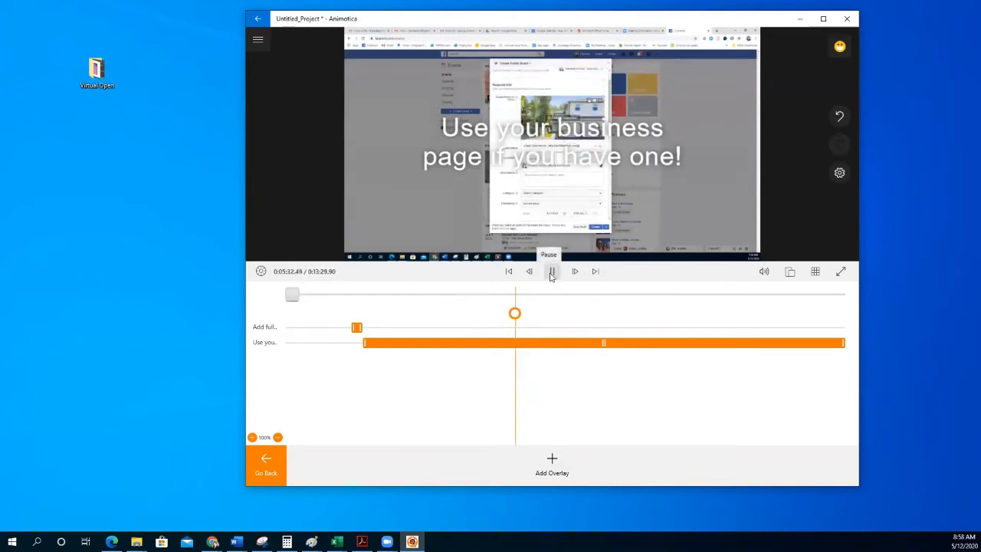
pyautogui.click(517, 313)
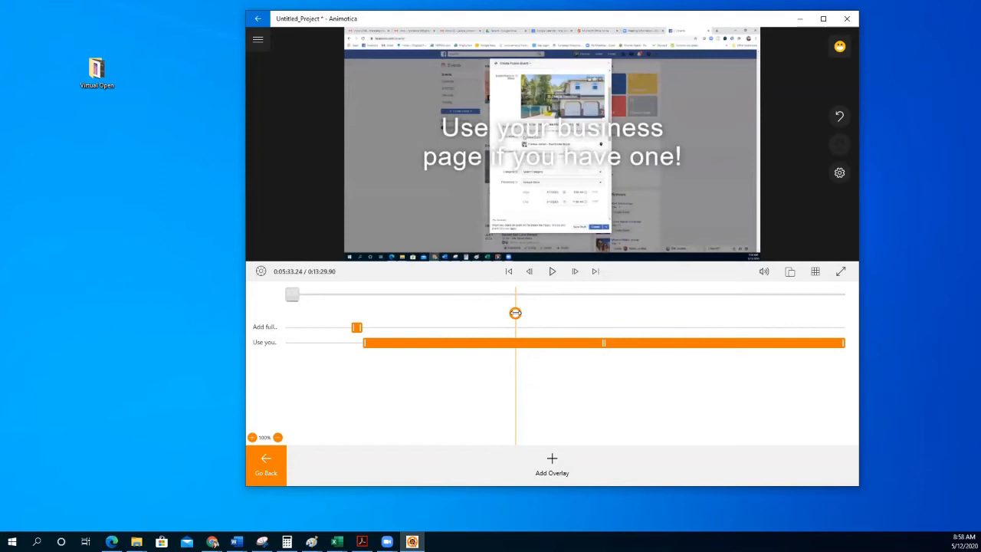
pyautogui.moveTo(515, 313); pyautogui.dragTo(509, 313)
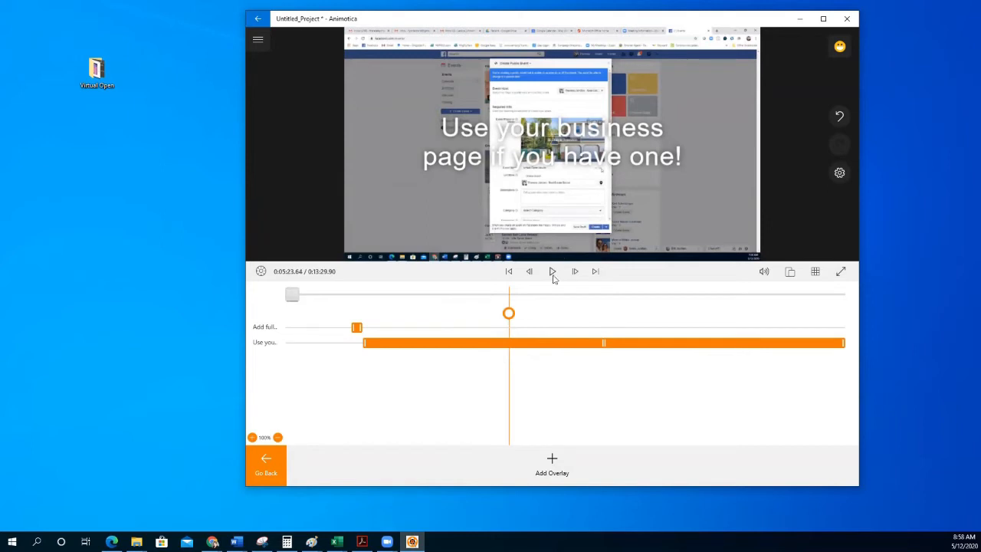
pyautogui.click(551, 276)
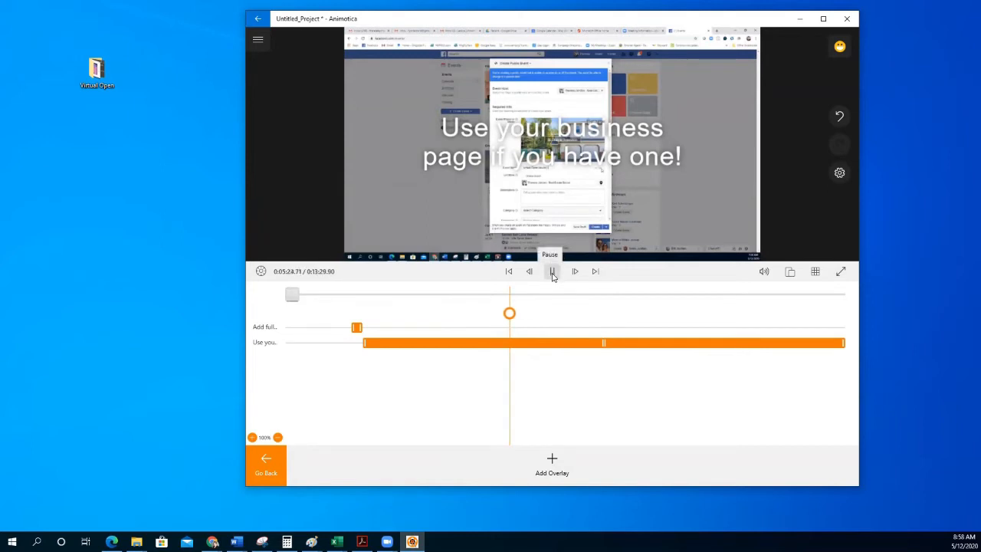
pyautogui.click(552, 276)
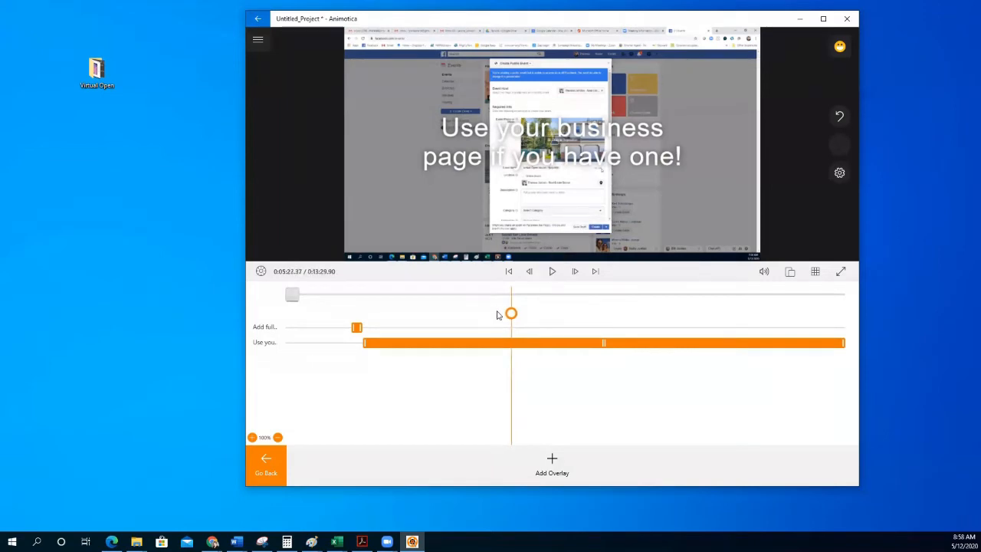
pyautogui.moveTo(503, 313); pyautogui.dragTo(549, 271)
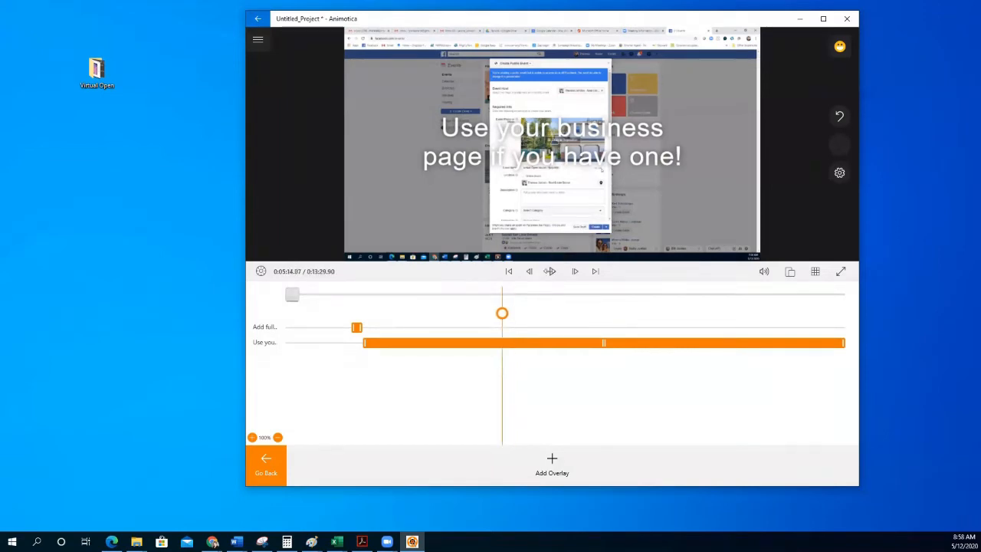
pyautogui.click(493, 313)
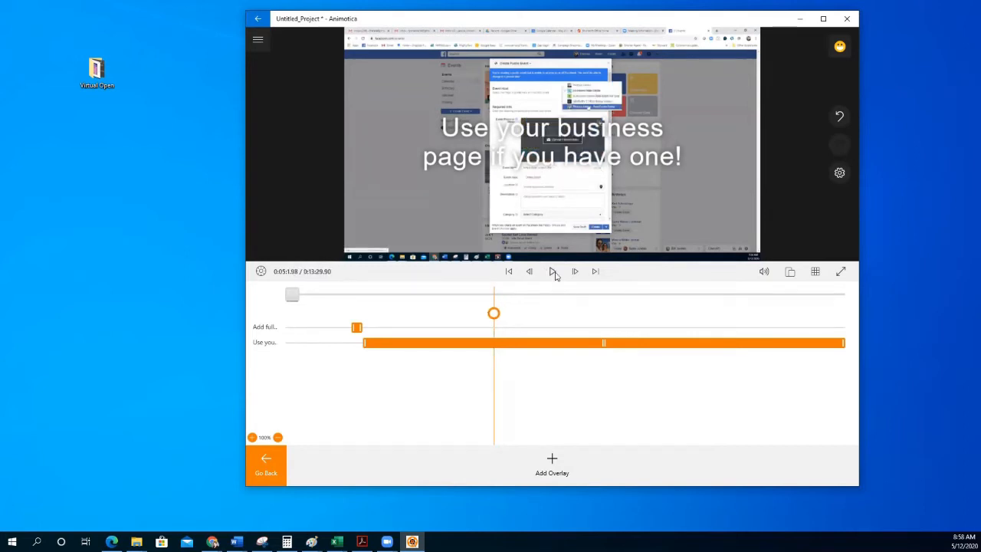
pyautogui.click(553, 272)
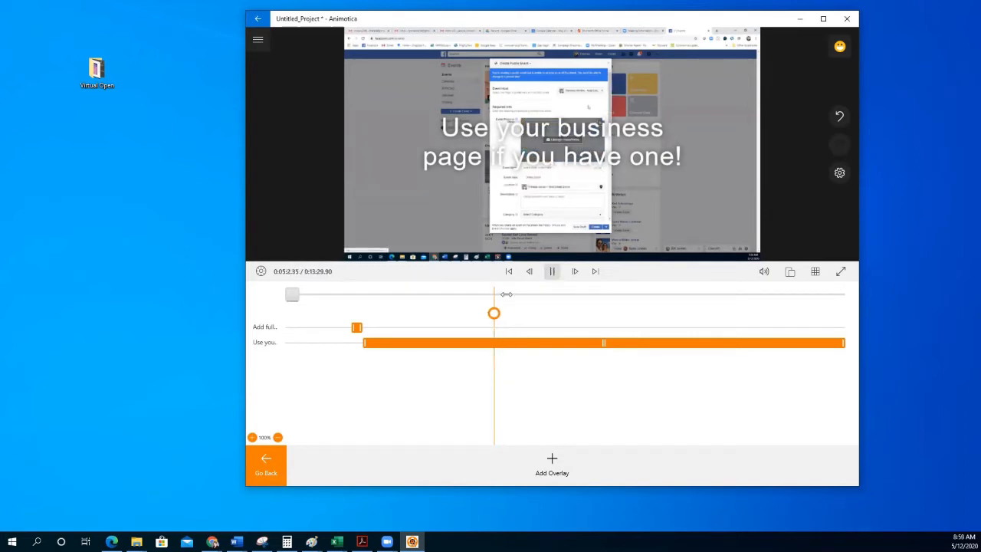
pyautogui.click(491, 313)
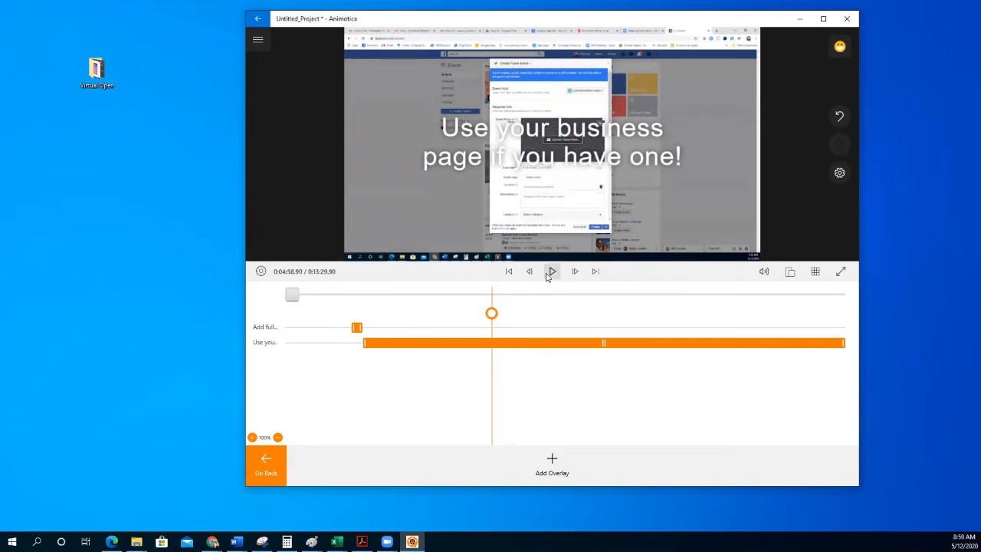
# Set the business page overlay's start to about 05:00, shorten its end to cover only the host selection, and play to about 05:07 to check it.
pyautogui.click(550, 272)
pyautogui.moveTo(364, 343); pyautogui.dragTo(492, 342)
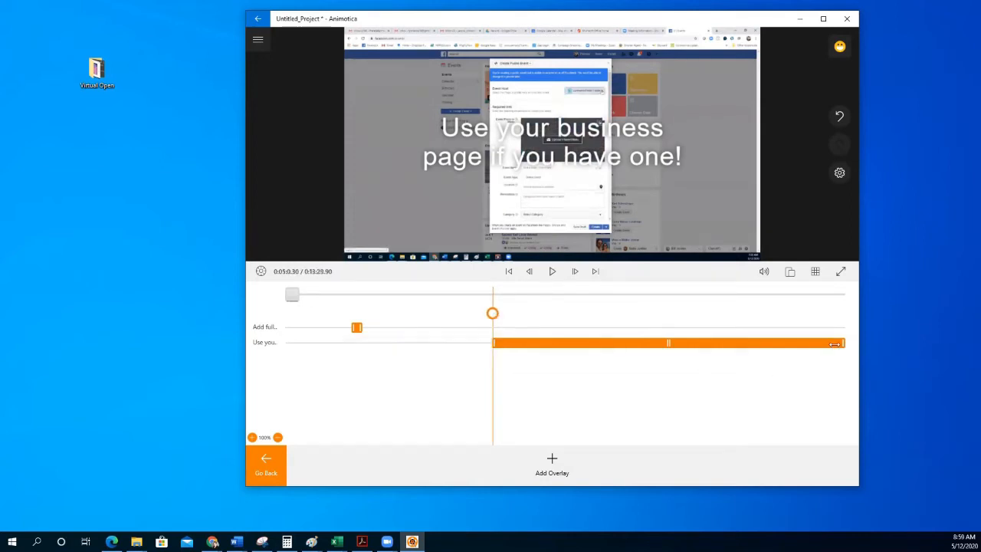
pyautogui.click(504, 345)
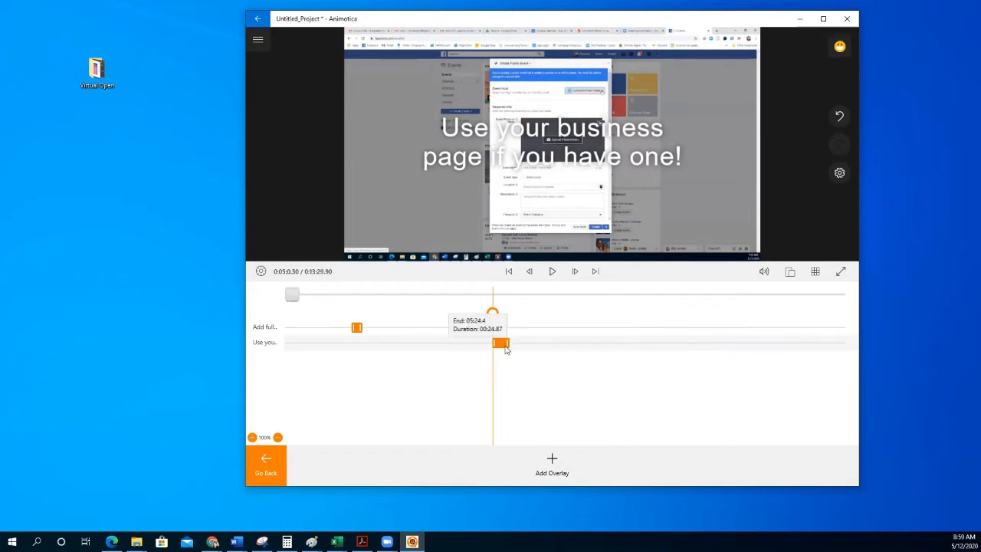
pyautogui.moveTo(505, 346); pyautogui.dragTo(502, 345)
pyautogui.press('space')
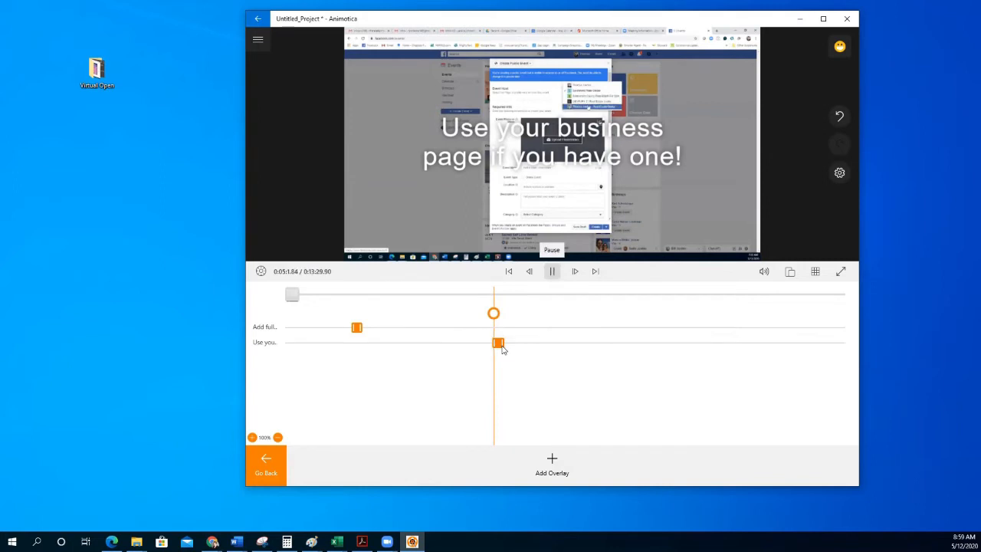
pyautogui.click(553, 272)
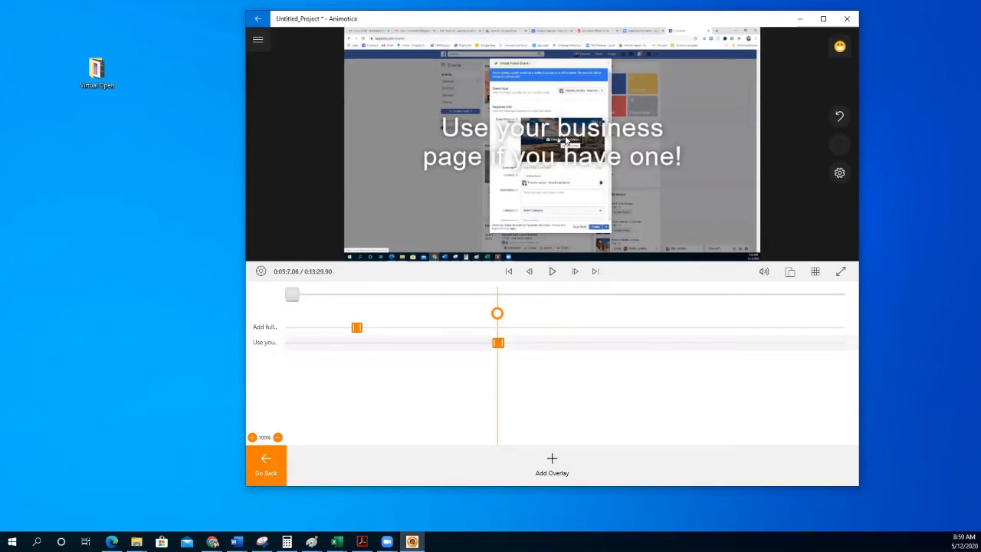
pyautogui.click(580, 342)
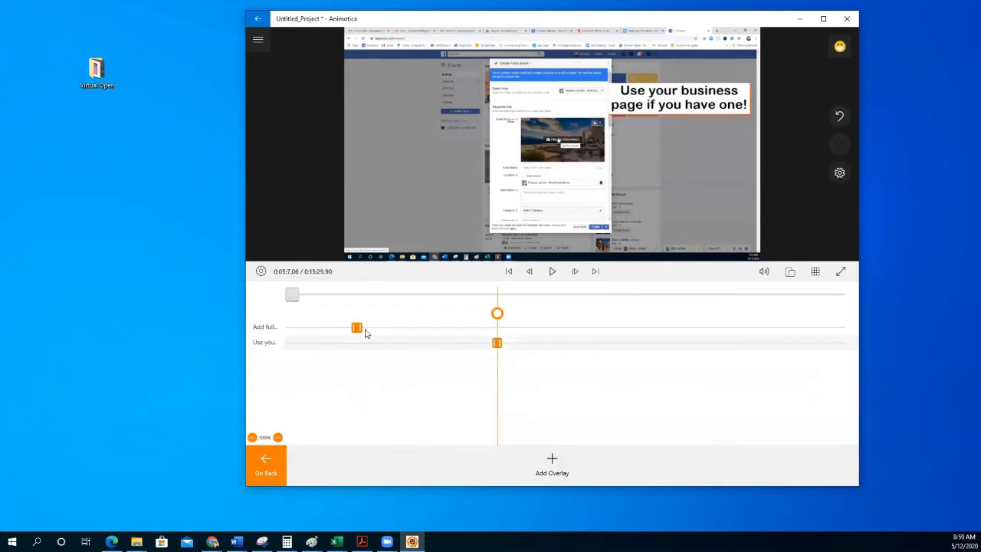
# Leave overlay editing for the project's main timeline, move back to about 04:27, and play the video from there.
pyautogui.click(267, 462)
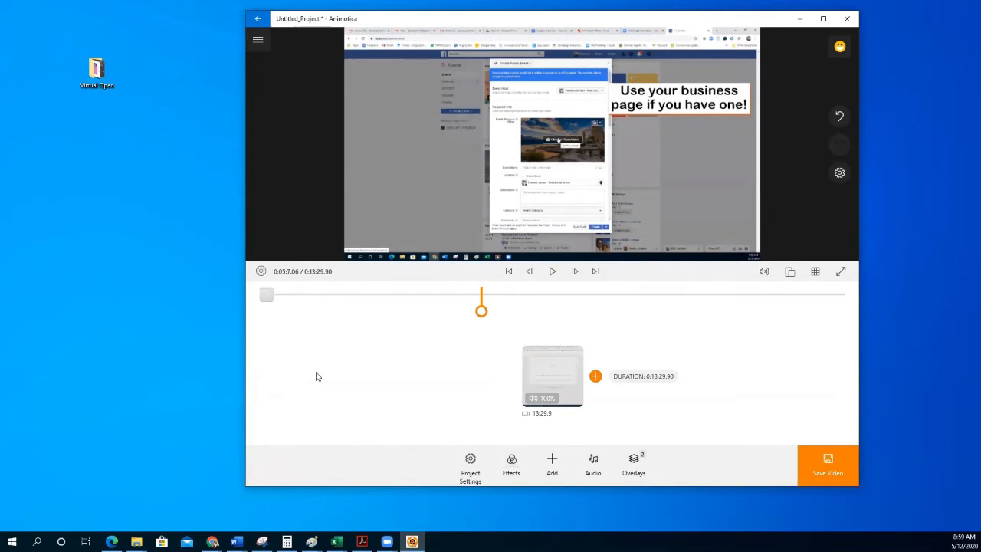
pyautogui.moveTo(481, 309); pyautogui.dragTo(446, 310)
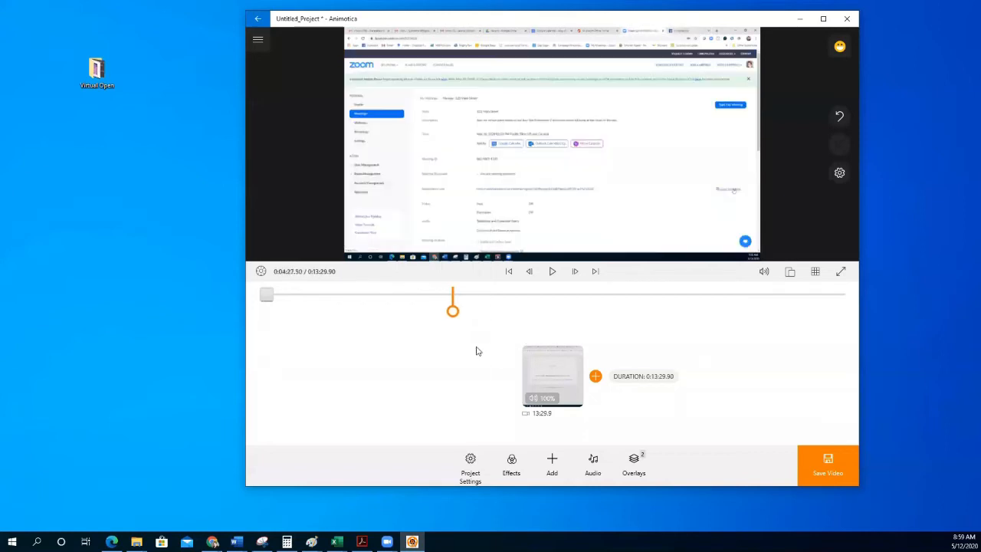
pyautogui.press('space')
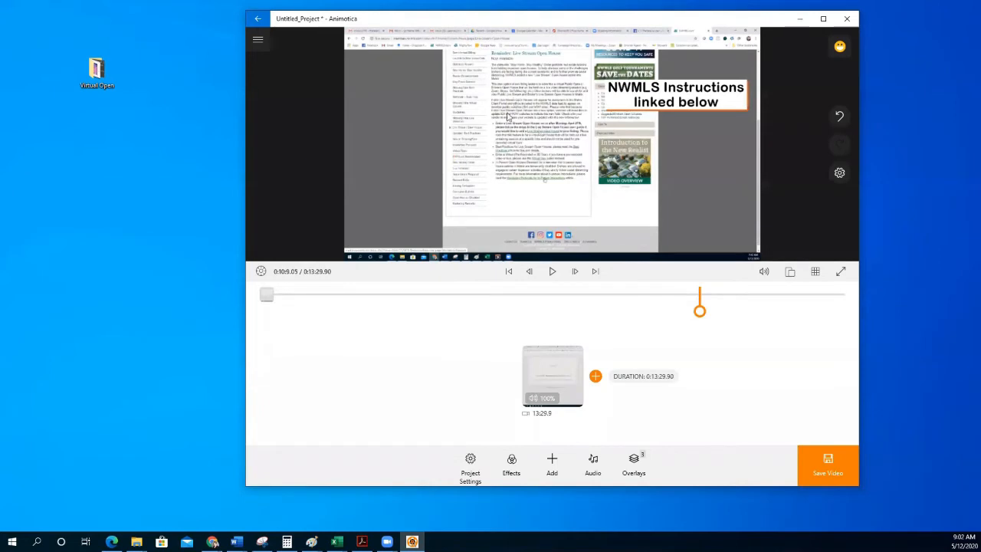
# Add the Zoom 2 video from the Virtual Open folder after the existing clip.
pyautogui.click(596, 375)
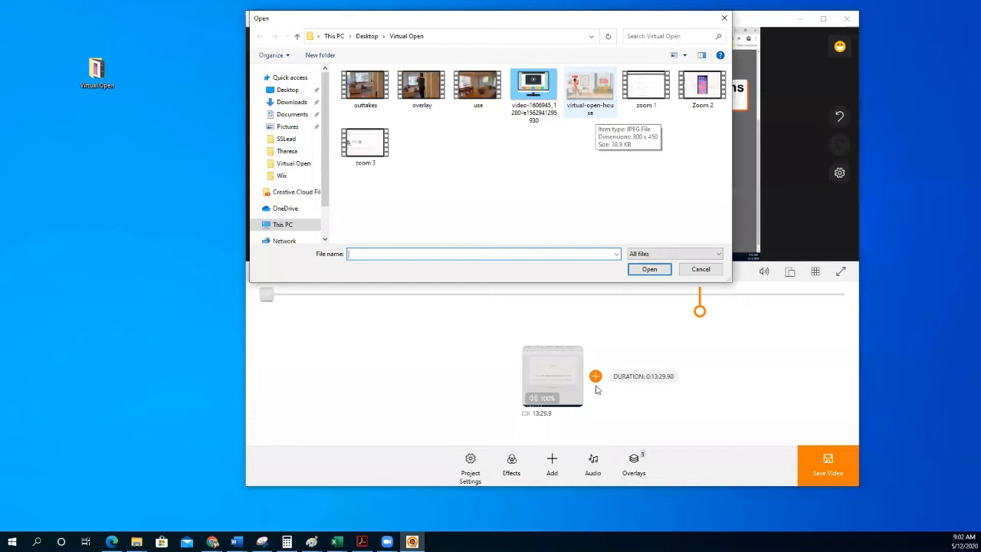
pyautogui.click(602, 380)
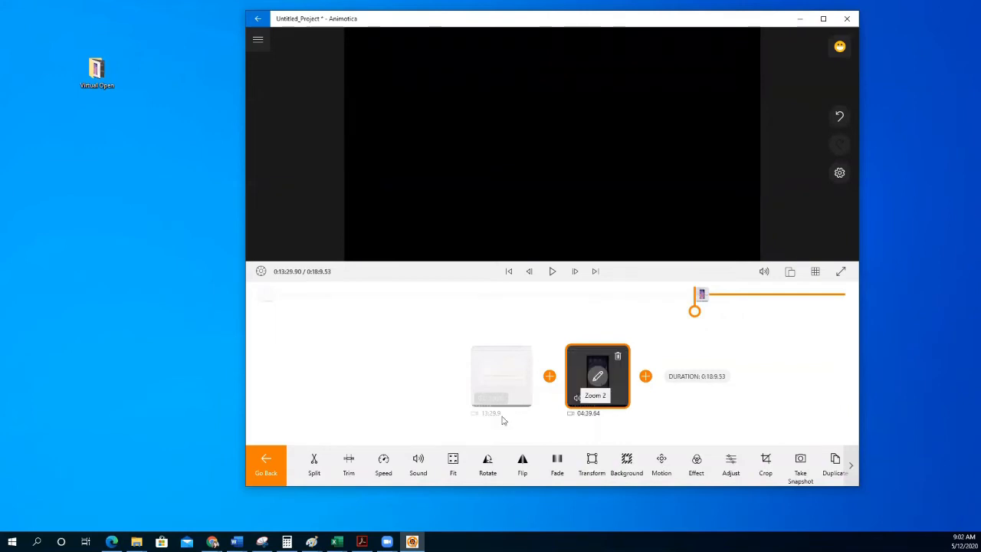
# Trim the beginning of the Zoom 2 clip so that it starts at about 01:36.
pyautogui.click(349, 461)
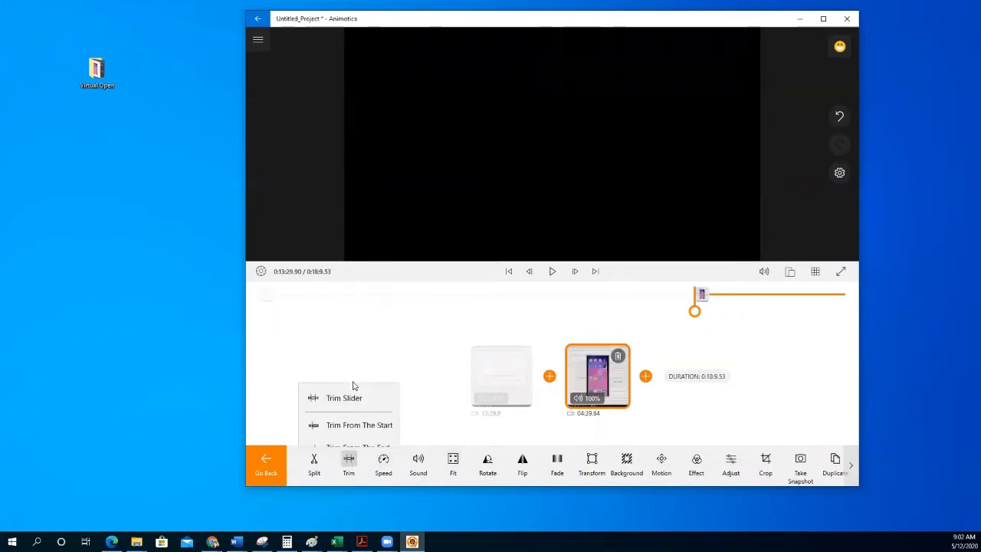
pyautogui.click(344, 381)
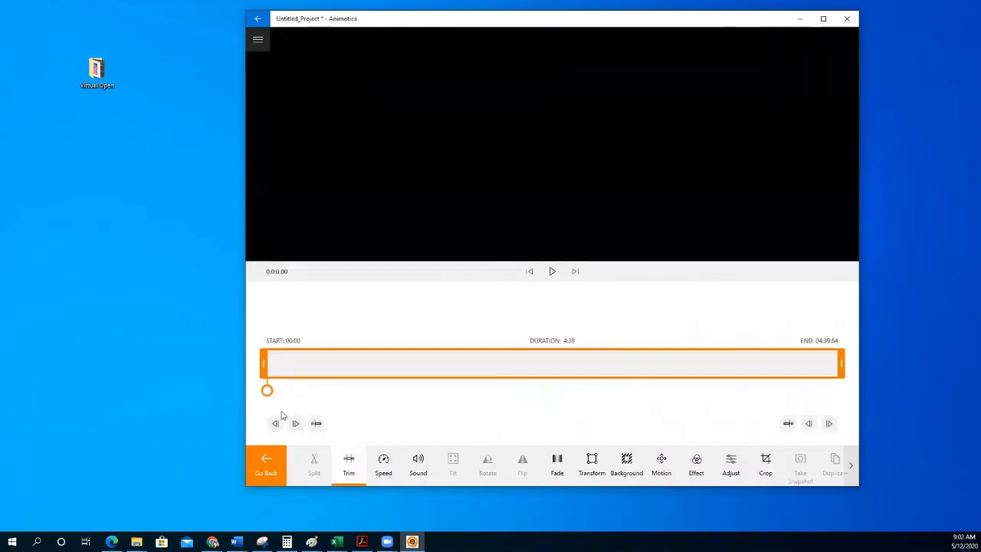
pyautogui.click(551, 272)
pyautogui.click(551, 273)
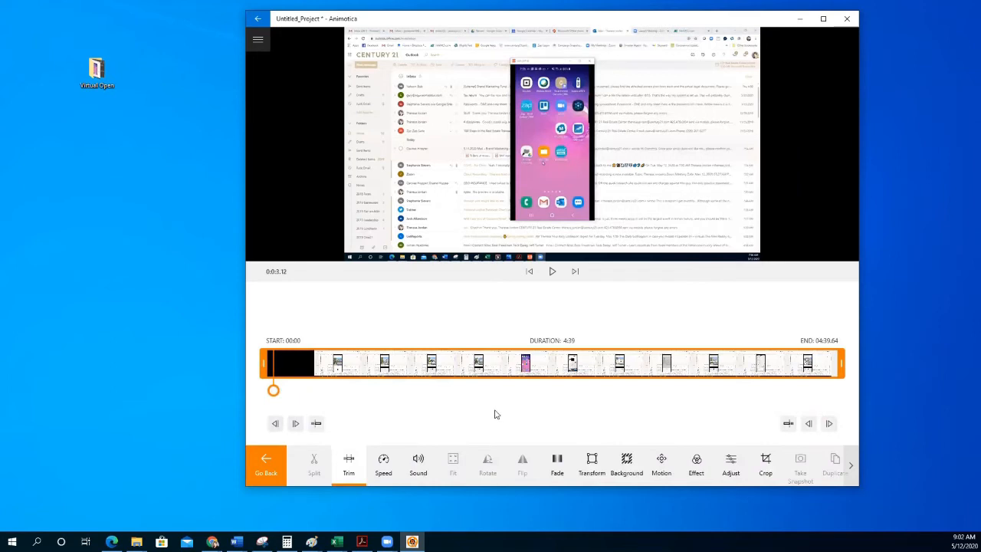
pyautogui.moveTo(492, 415); pyautogui.dragTo(489, 415)
pyautogui.moveTo(321, 370); pyautogui.dragTo(480, 357)
pyautogui.click(552, 272)
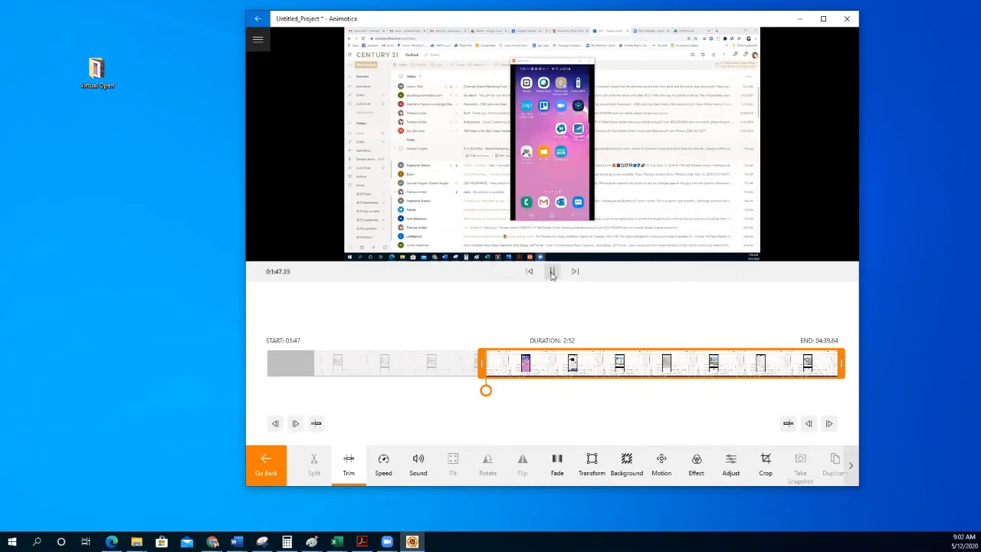
pyautogui.click(552, 273)
pyautogui.moveTo(483, 366); pyautogui.dragTo(457, 367)
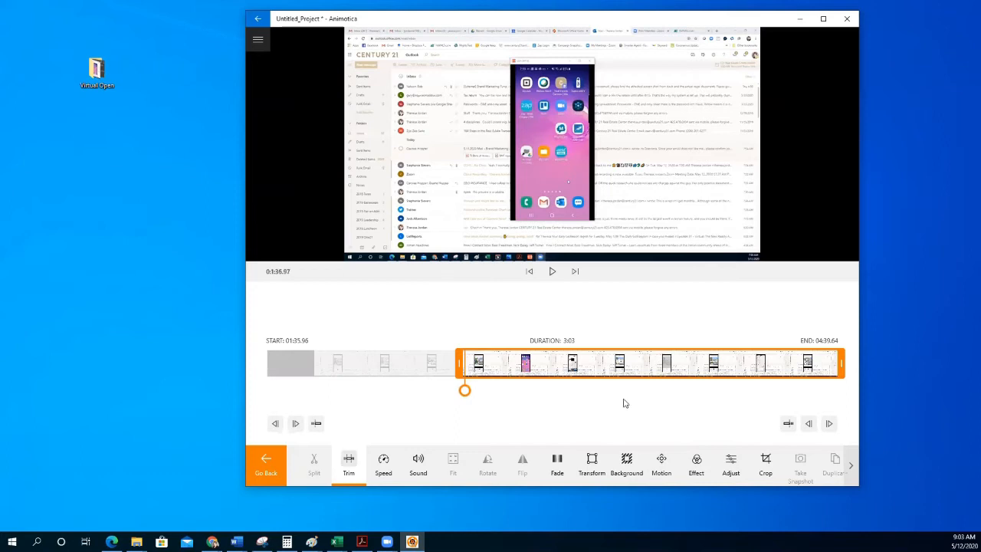
pyautogui.press('Escape')
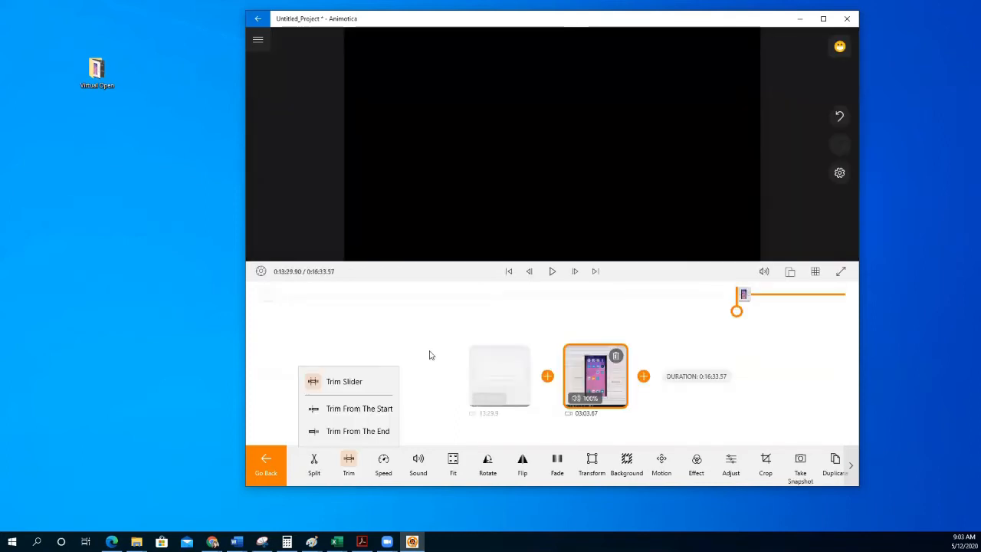
# Crop the Zoom 2 clip to just the phone screen, with left about 0.402, right about 0.407, and matching top and bottom crops.
pyautogui.press('c')
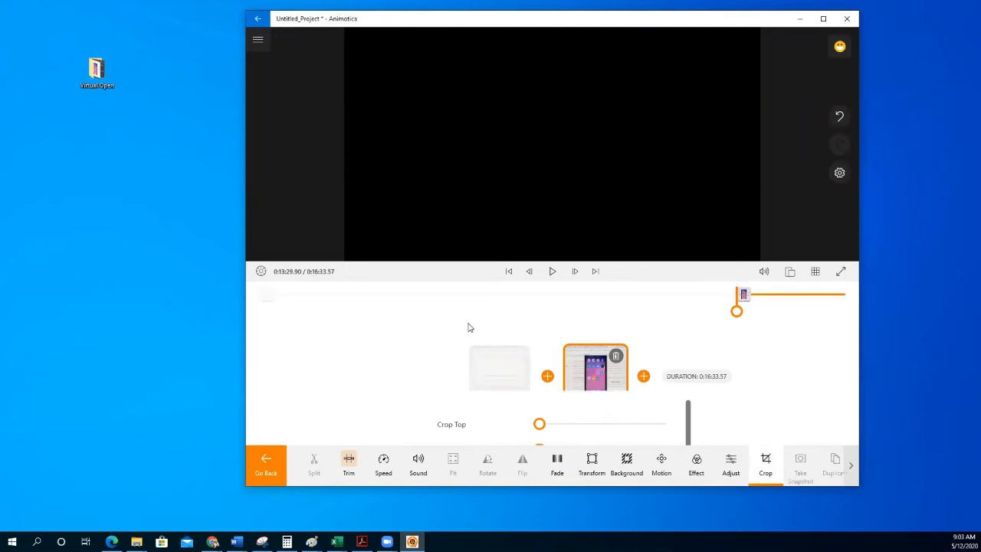
pyautogui.click(553, 271)
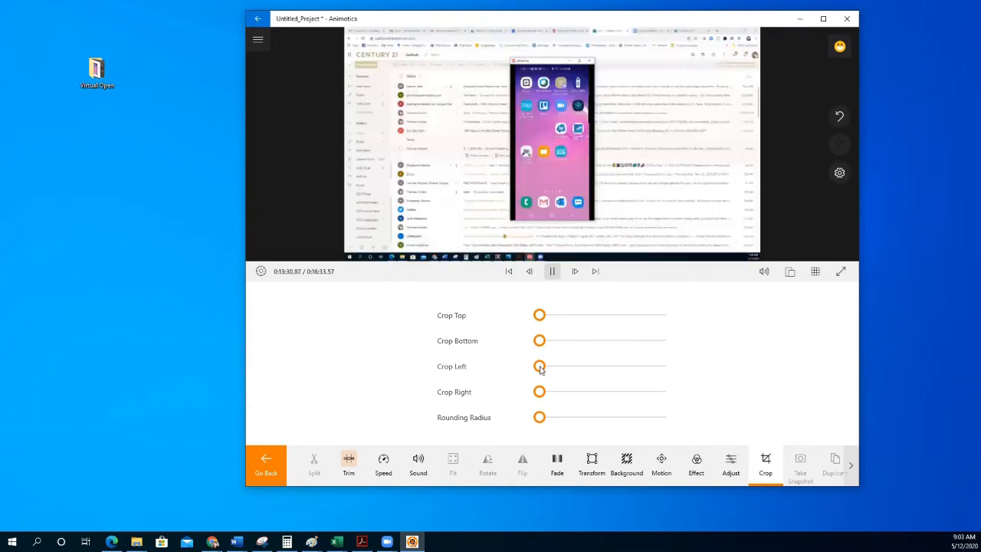
pyautogui.moveTo(580, 374); pyautogui.dragTo(590, 374)
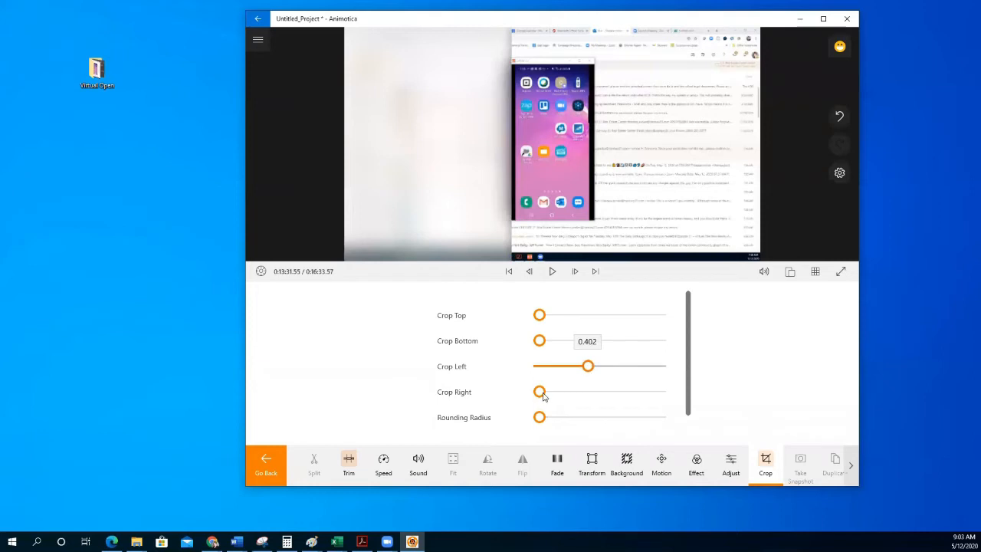
pyautogui.moveTo(591, 395); pyautogui.dragTo(590, 395)
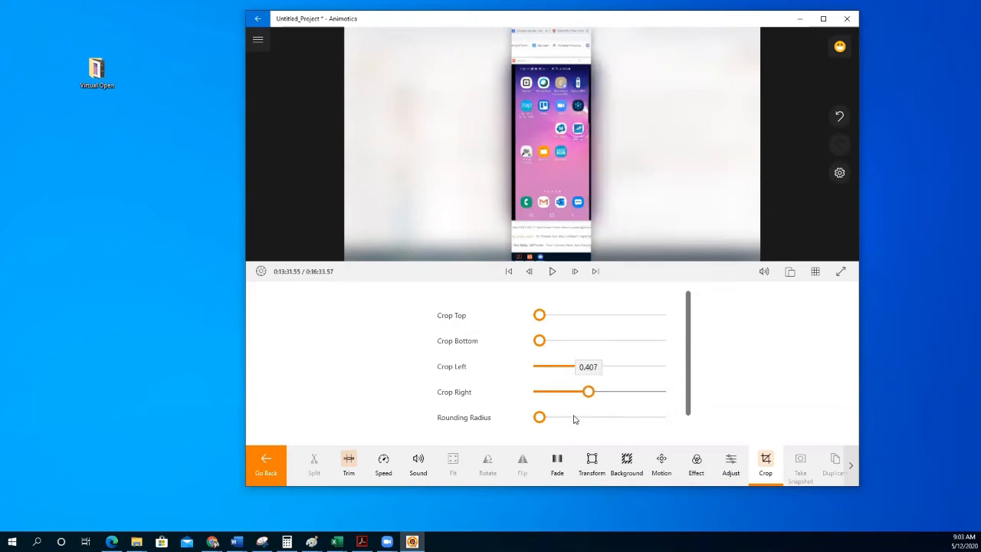
pyautogui.moveTo(543, 341); pyautogui.dragTo(560, 317)
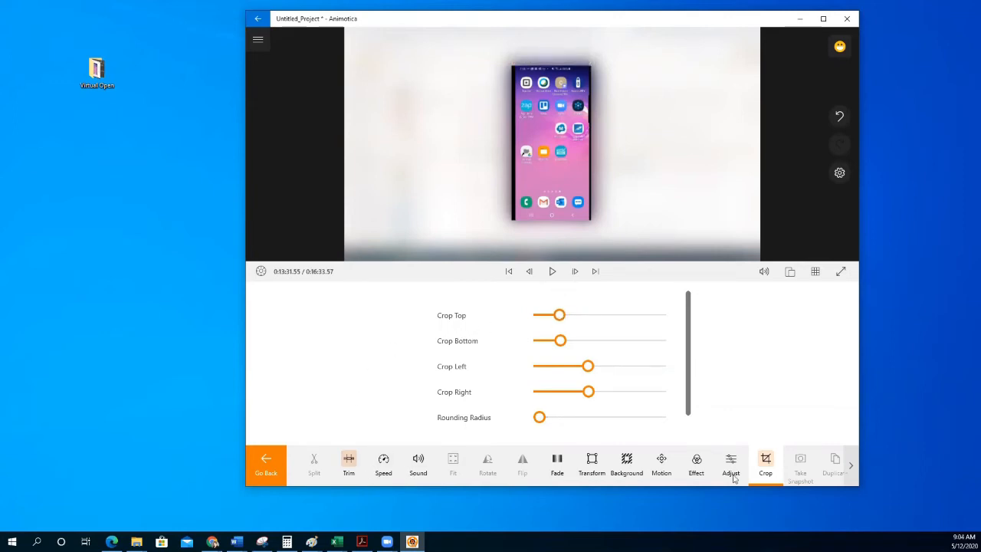
pyautogui.click(763, 459)
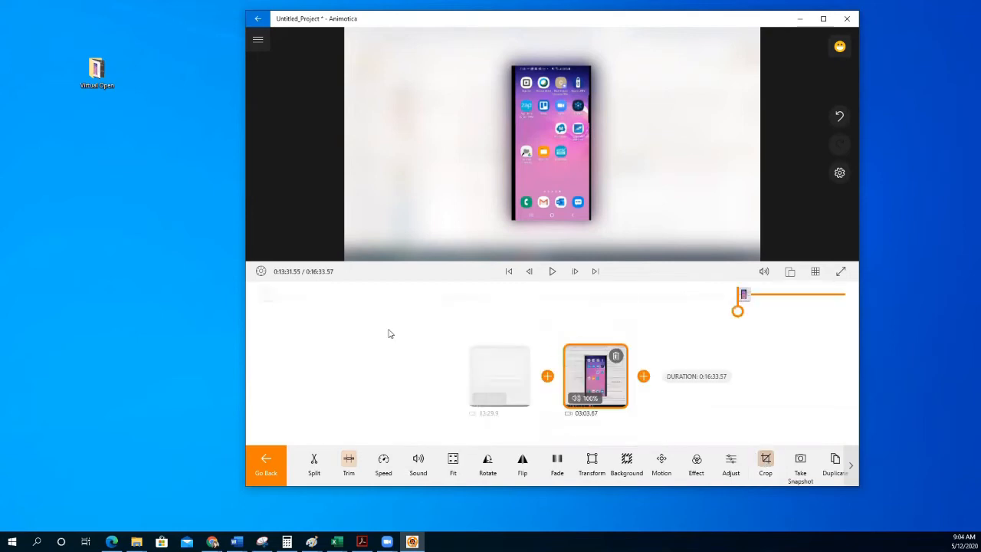
# Return to the project's main timeline and play the end of the first clip, just before the phone clip, to about 13:29.
pyautogui.click(268, 458)
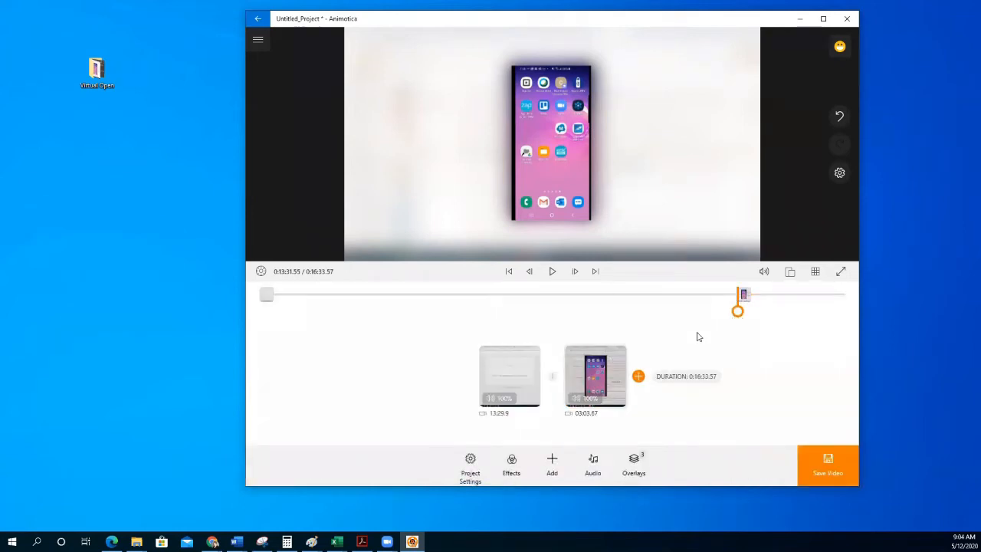
pyautogui.moveTo(735, 316); pyautogui.dragTo(733, 311)
pyautogui.click(555, 274)
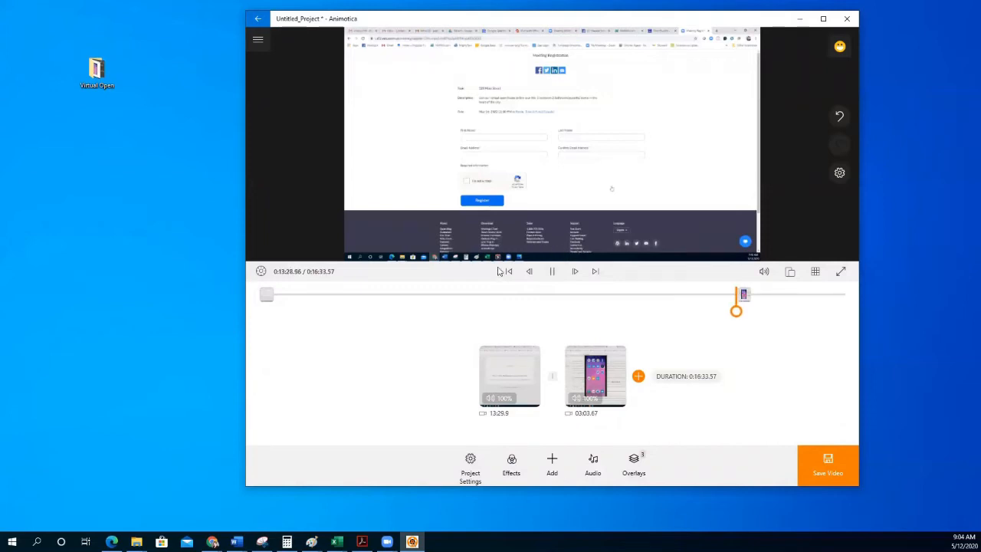
pyautogui.click(552, 271)
# Review the first clip from its start and near its end, then play it from about 11:03 to find where to cut.
pyautogui.click(506, 378)
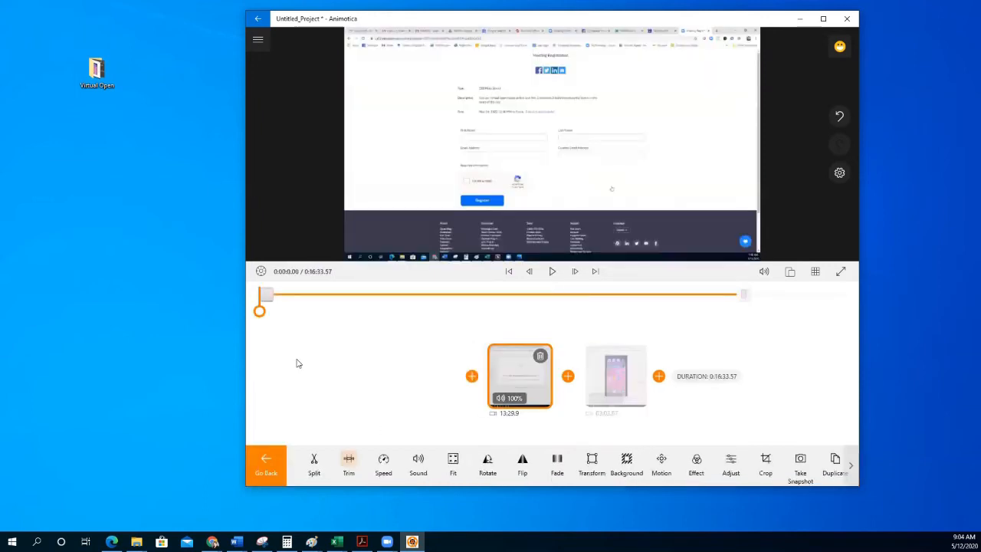
pyautogui.press('space')
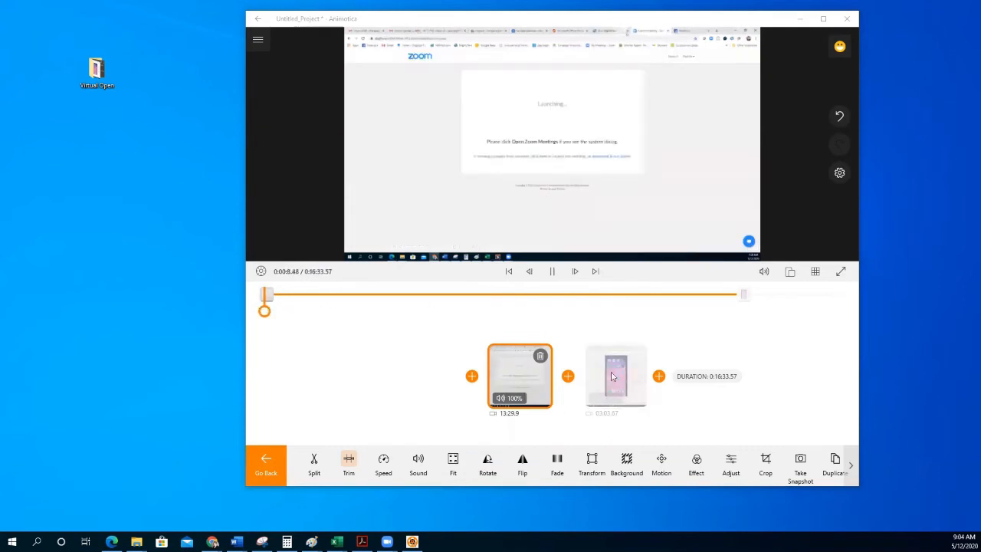
pyautogui.click(727, 356)
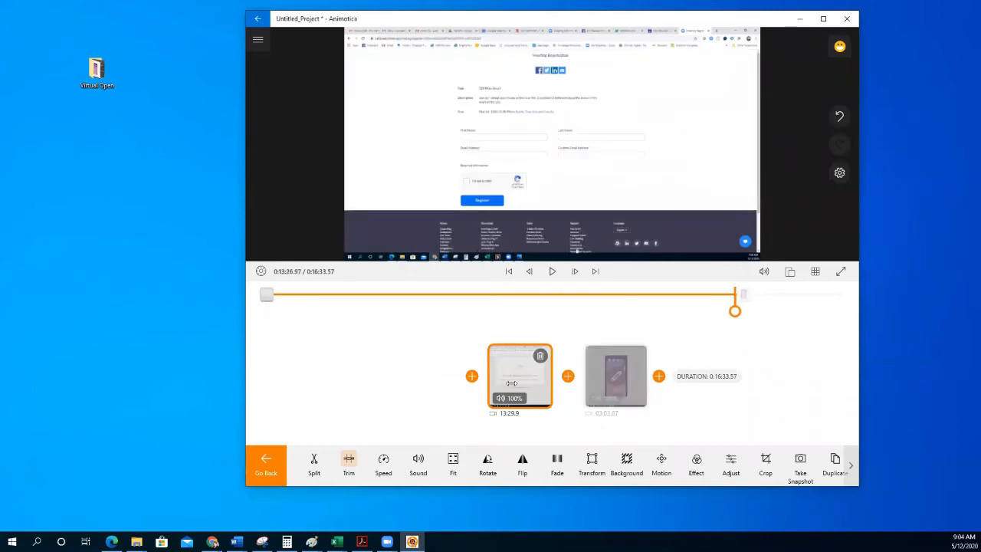
pyautogui.moveTo(734, 310); pyautogui.dragTo(663, 311)
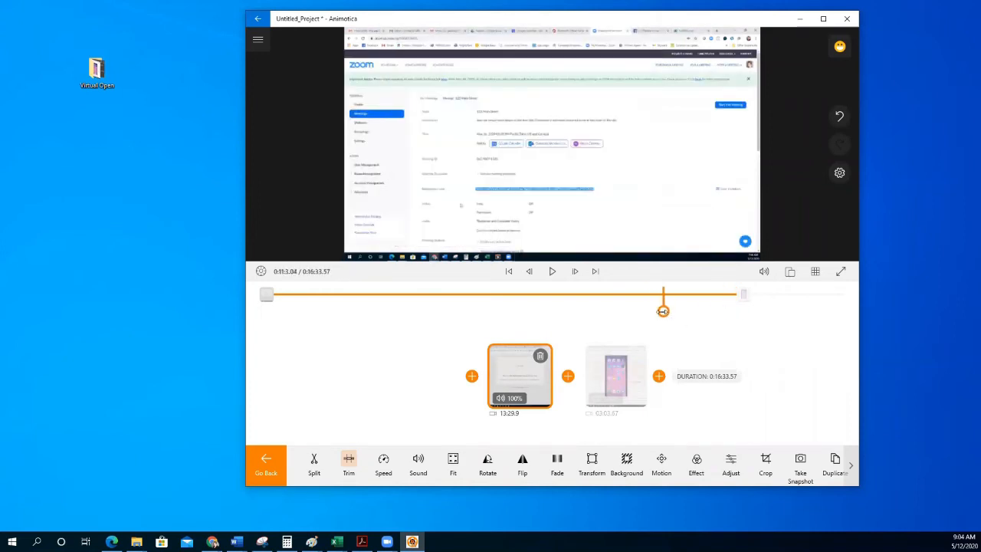
pyautogui.click(552, 271)
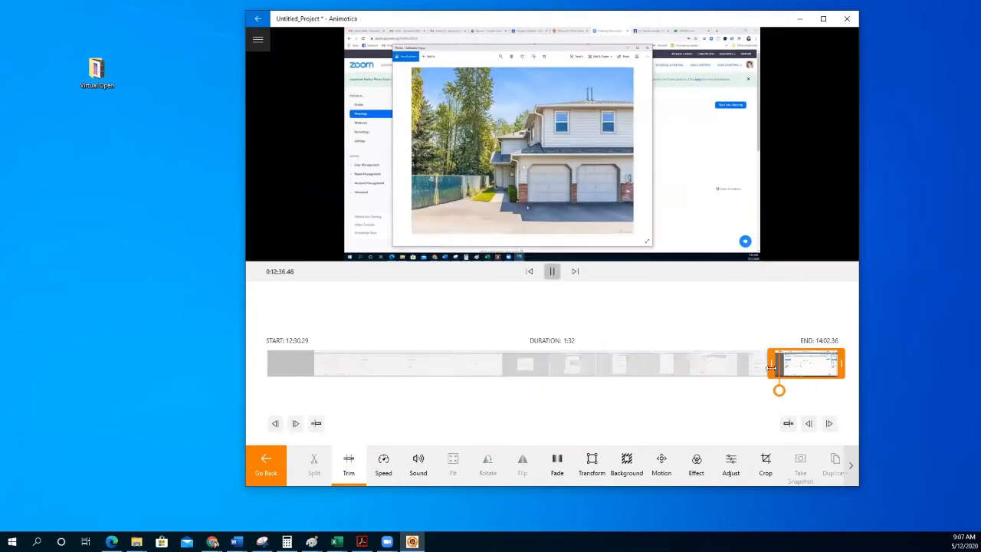
# Set the start of the third clip to about 12:36, at the house photo, and play it briefly to check.
pyautogui.click(770, 368)
pyautogui.moveTo(771, 367); pyautogui.dragTo(776, 369)
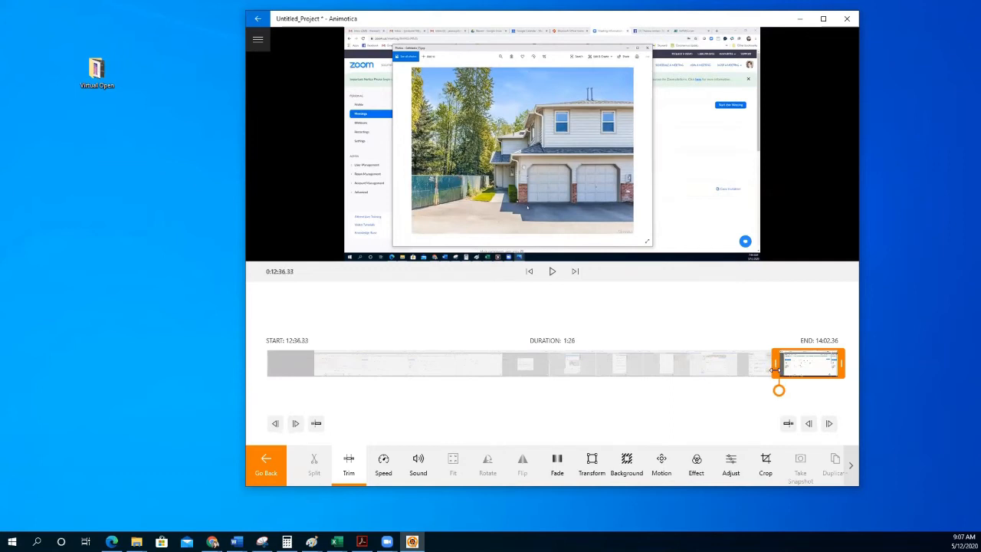
pyautogui.click(552, 270)
pyautogui.click(551, 271)
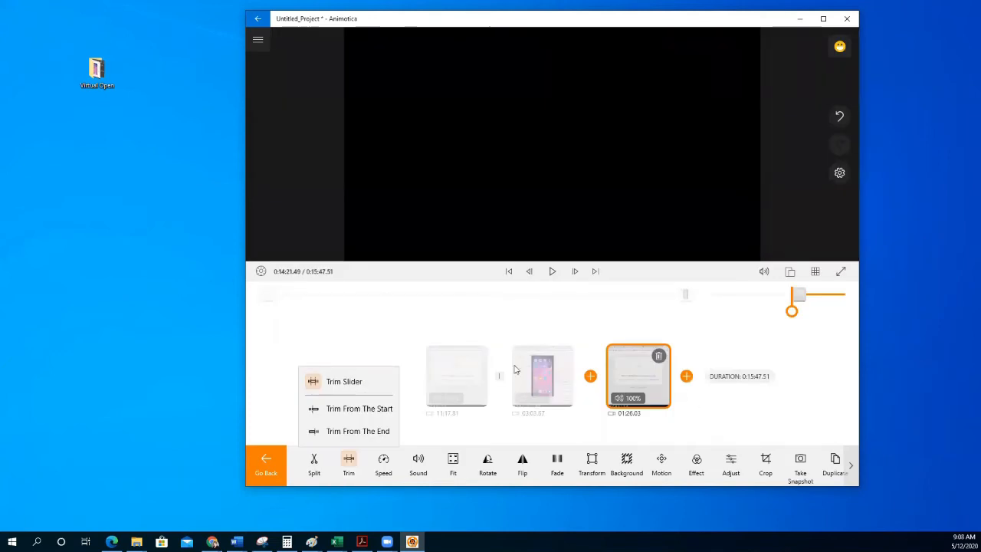
pyautogui.click(454, 381)
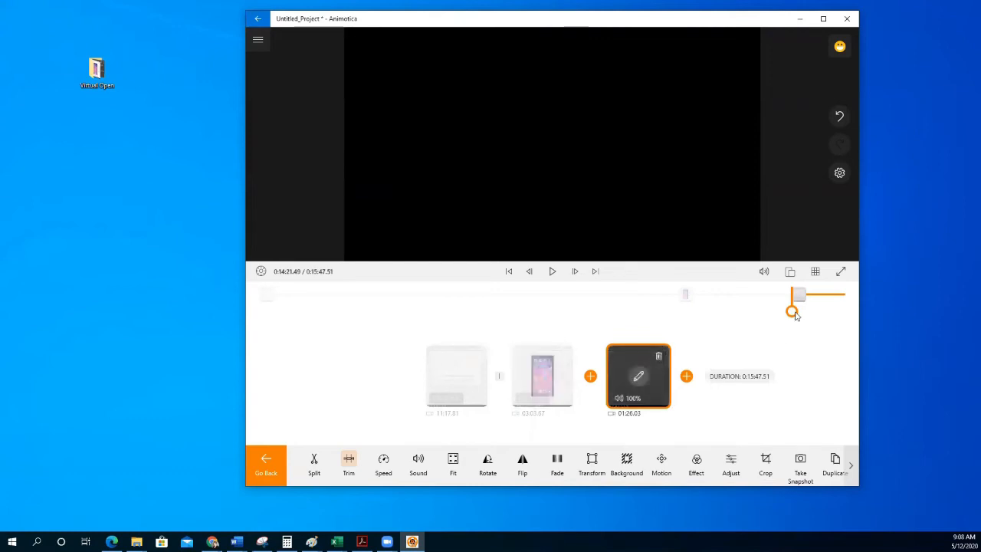
pyautogui.click(642, 380)
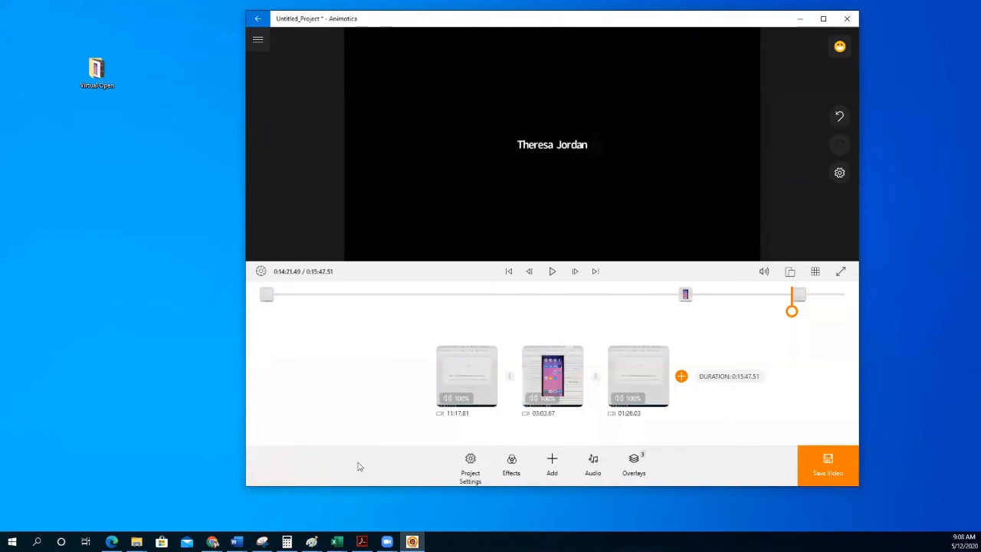
# Review the third clip's registration page footage, trim its end to about 13:55, and return to the clip timeline.
pyautogui.click(647, 351)
pyautogui.click(349, 464)
pyautogui.click(344, 383)
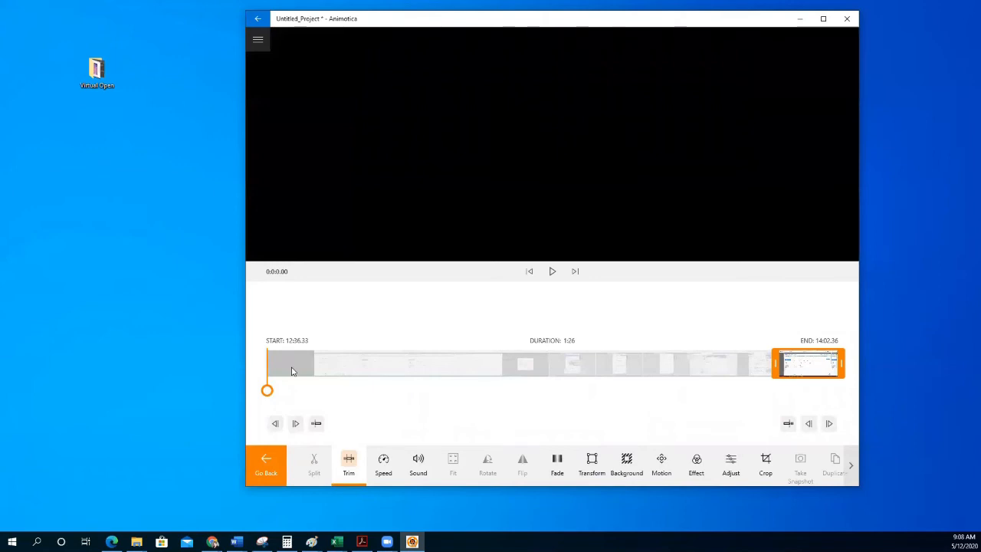
pyautogui.click(827, 423)
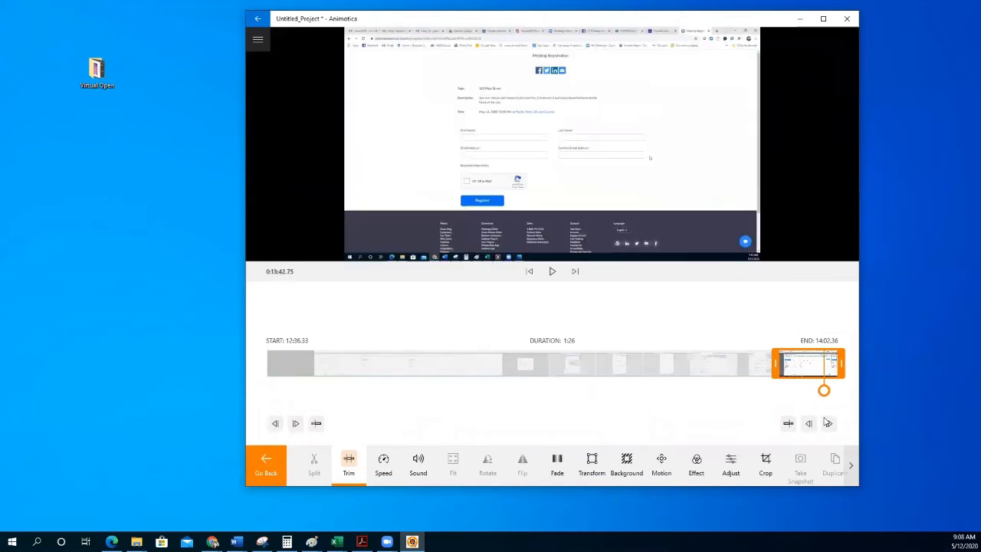
pyautogui.click(556, 272)
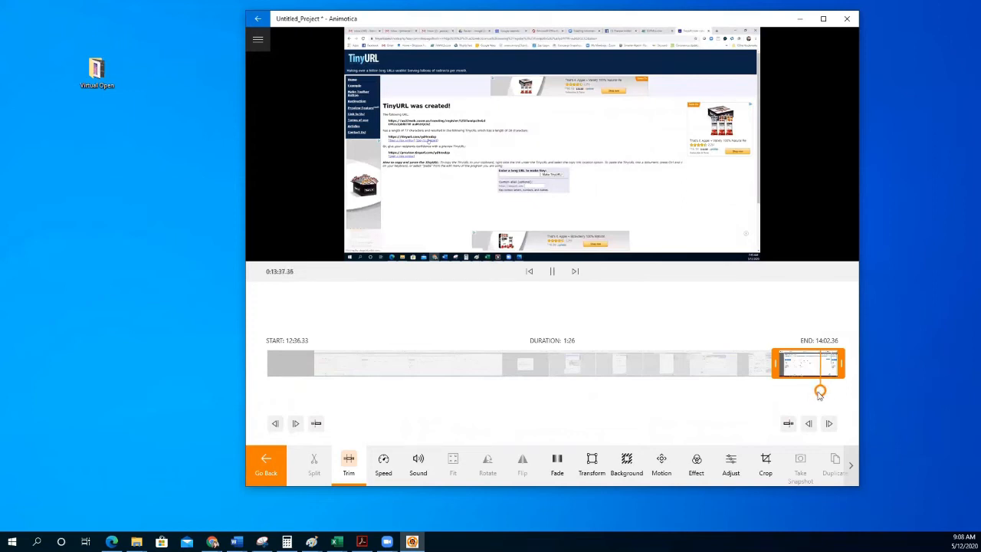
pyautogui.click(550, 272)
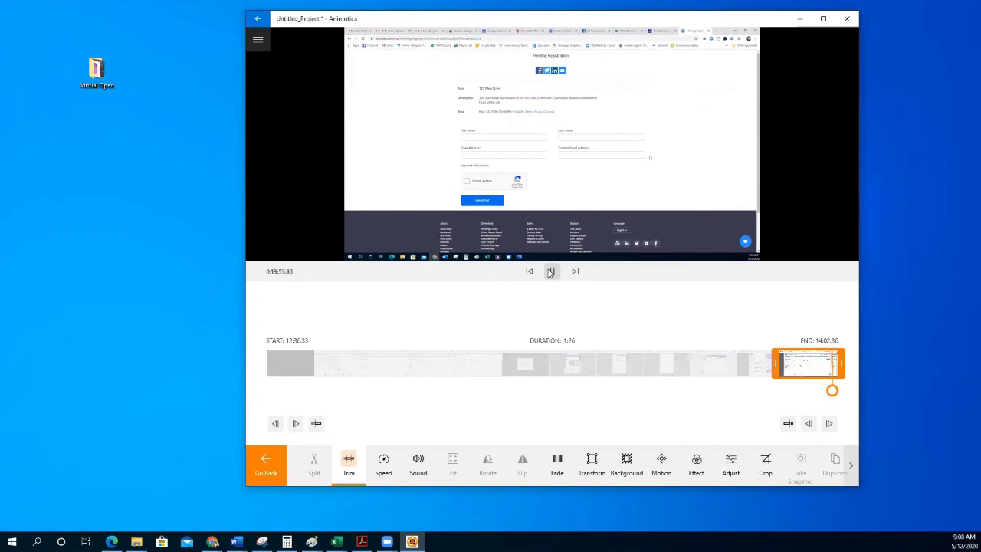
pyautogui.click(550, 273)
pyautogui.moveTo(841, 369); pyautogui.dragTo(834, 368)
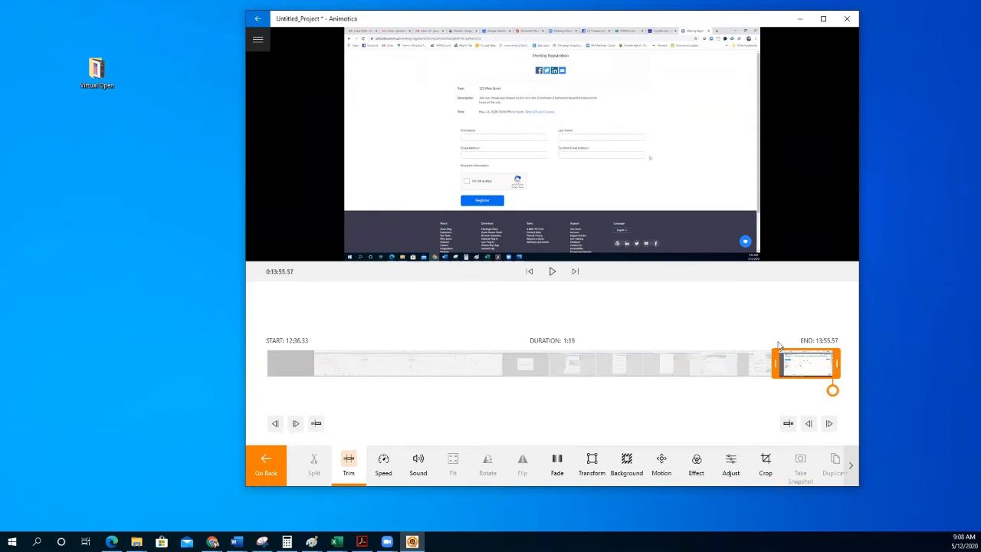
pyautogui.click(551, 272)
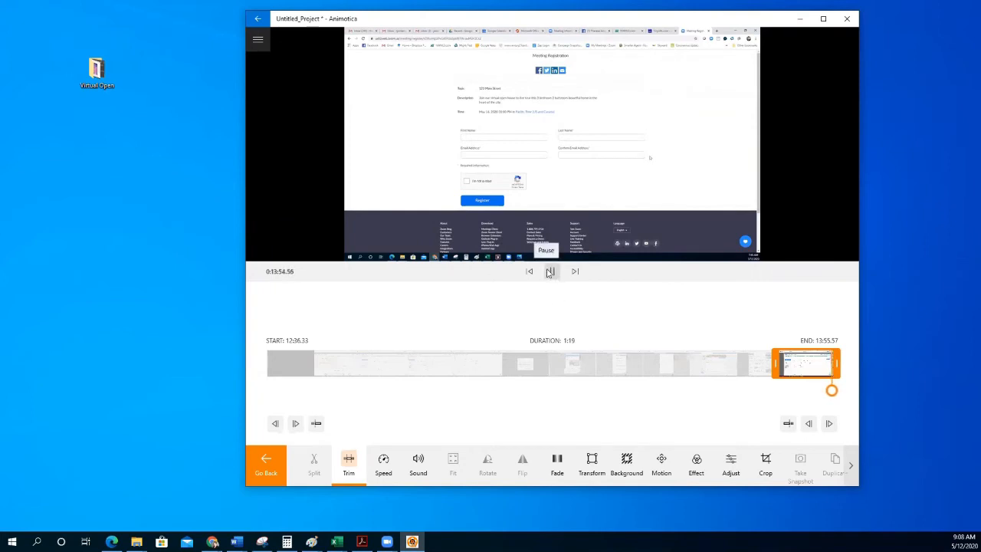
pyautogui.click(349, 462)
pyautogui.click(272, 469)
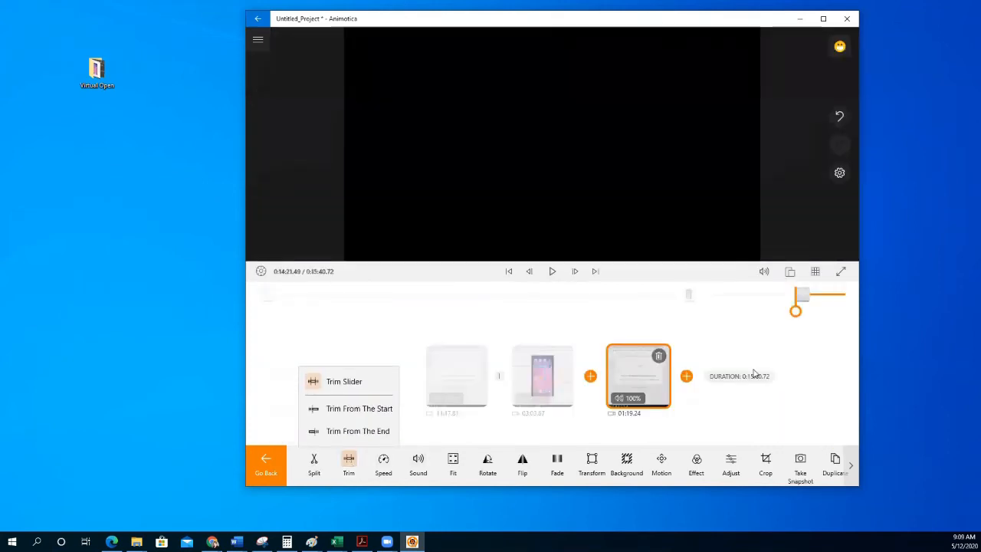
# Add the zoom 3 video after the third clip.
pyautogui.click(686, 375)
pyautogui.click(650, 312)
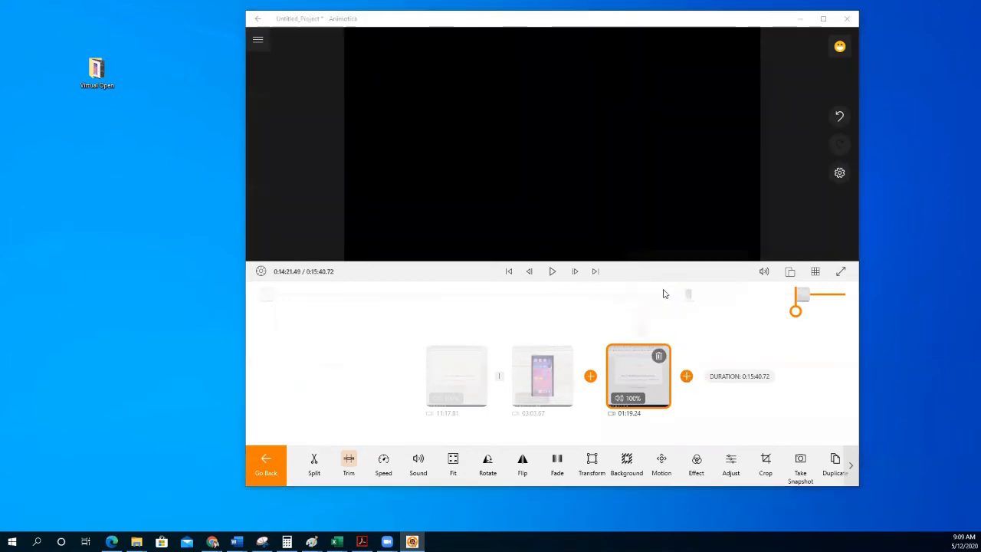
pyautogui.press('Return')
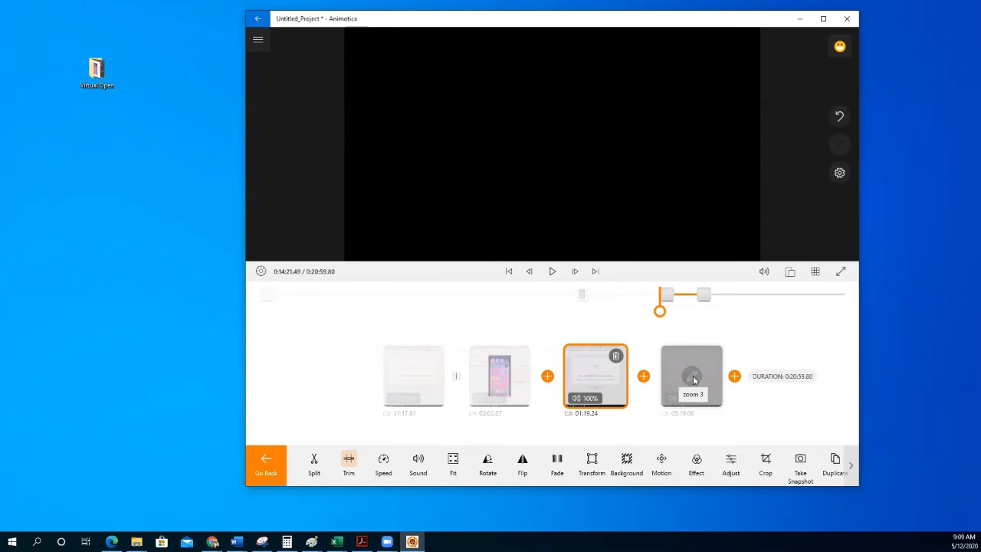
# Trim the zoom 3 clip to a duration of about 03:06.7.
pyautogui.click(684, 381)
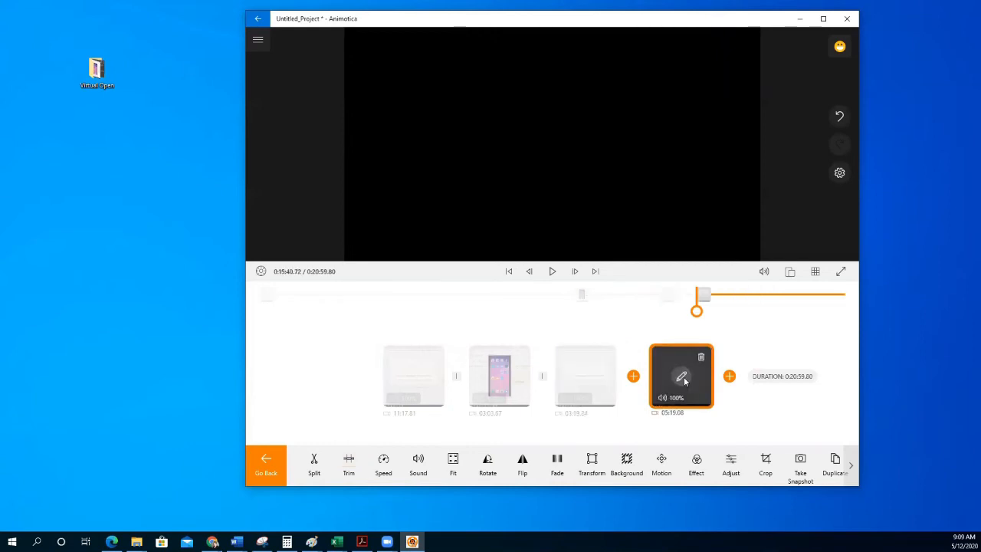
pyautogui.click(684, 381)
pyautogui.click(683, 380)
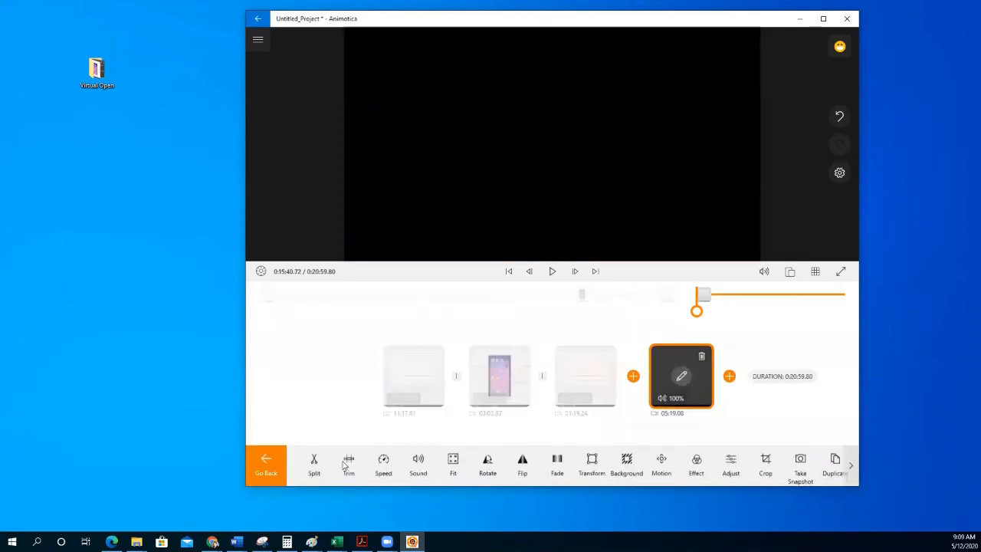
pyautogui.click(348, 462)
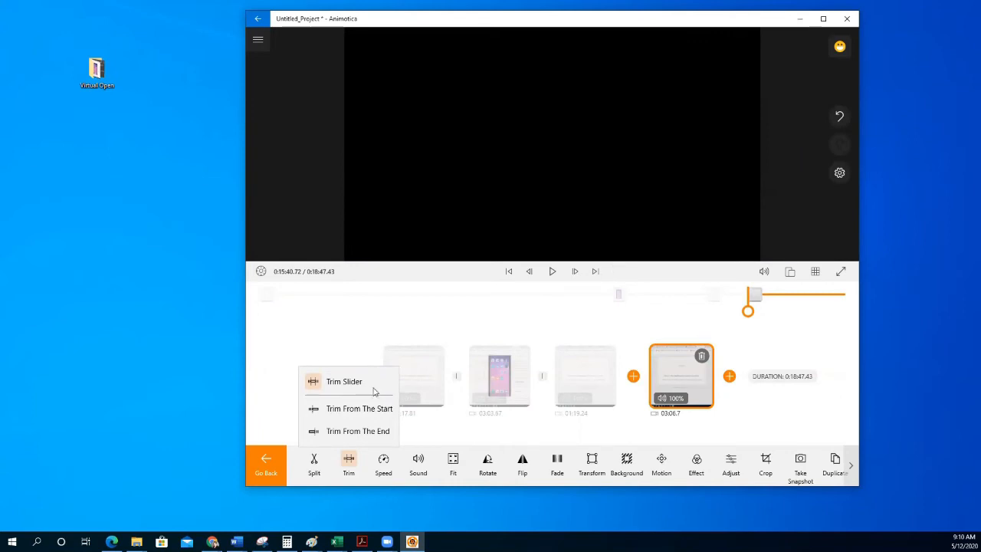
# Switch to the browser, download 20200512_071714.mp4 from the recent files in Google Drive, and return to Animotica.
pyautogui.click(170, 366)
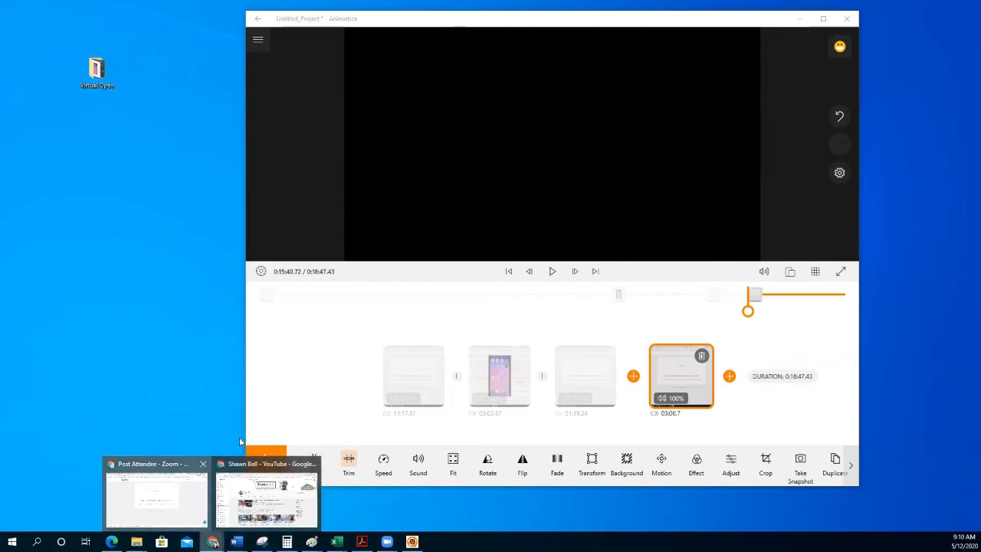
pyautogui.click(322, 9)
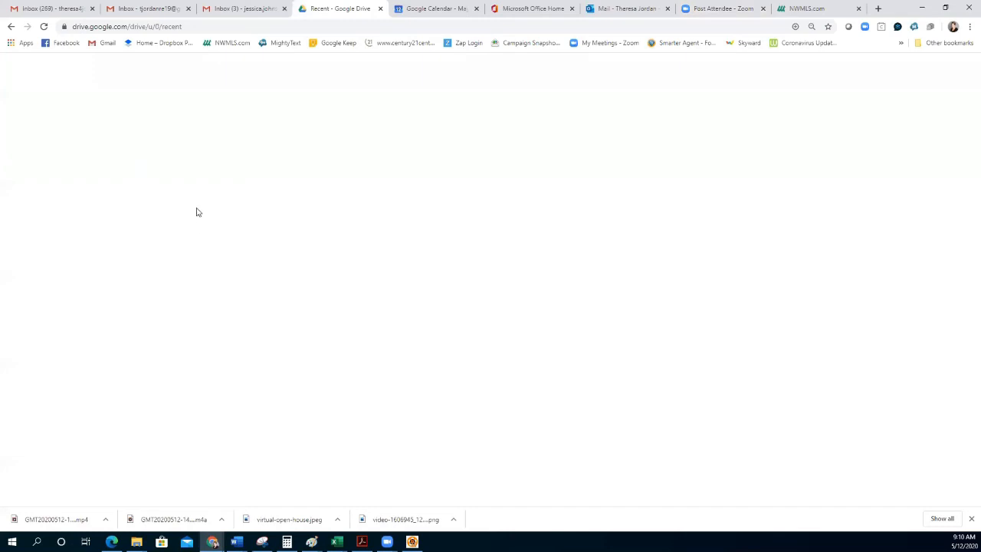
pyautogui.click(193, 213)
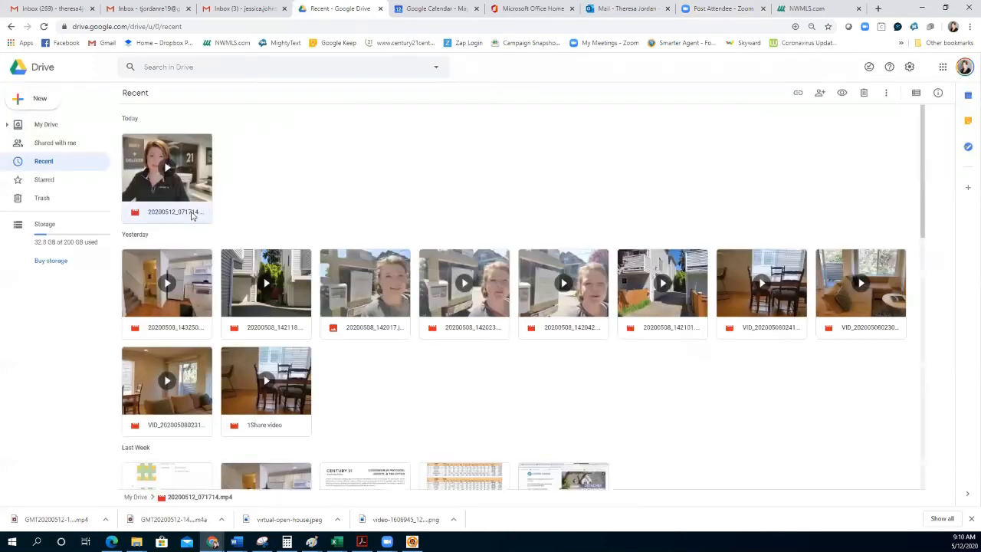
pyautogui.rightClick(192, 217)
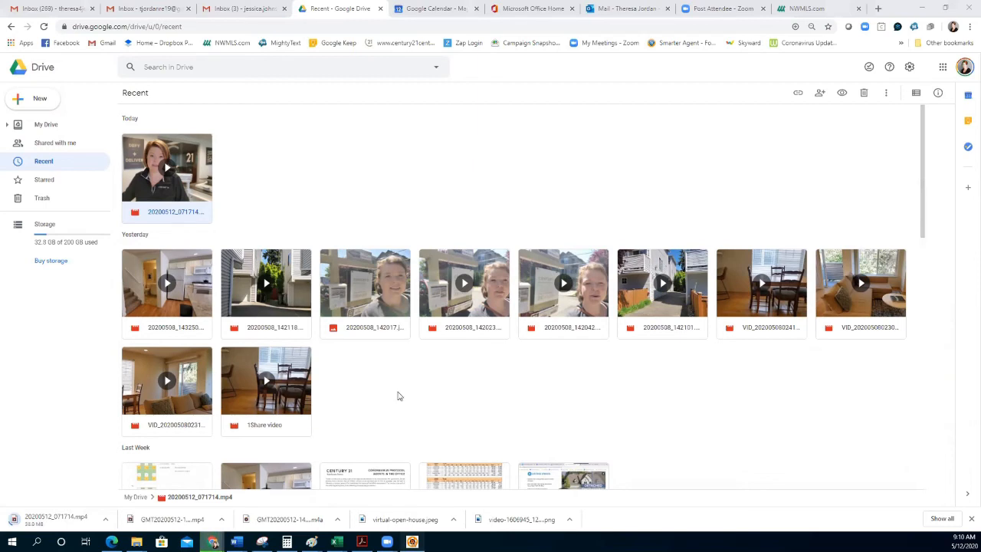
pyautogui.hotkey('alt', 'Tab')
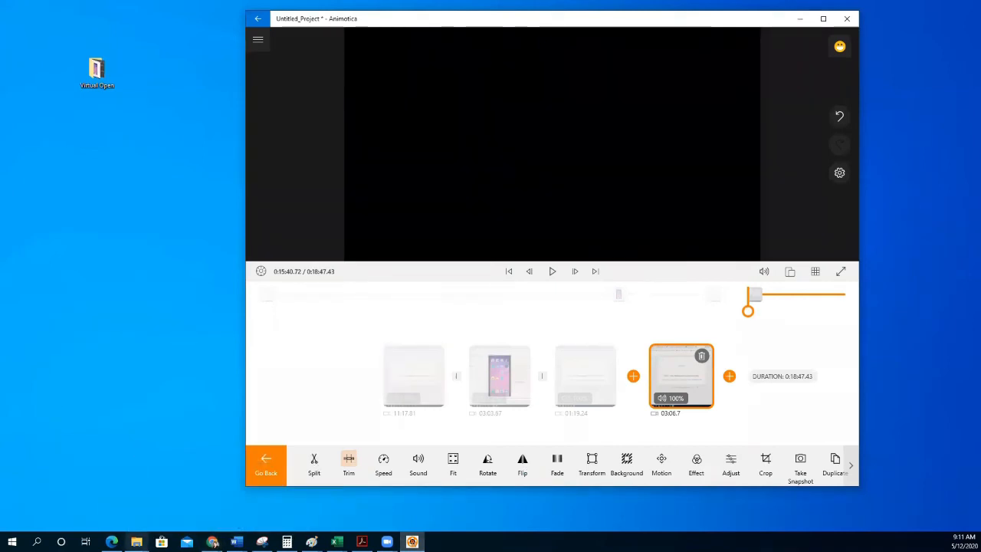
# Add the downloaded 20200512_071714 video to the project as the first clip, ahead of the Zoom recordings.
pyautogui.click(136, 541)
pyautogui.click(327, 500)
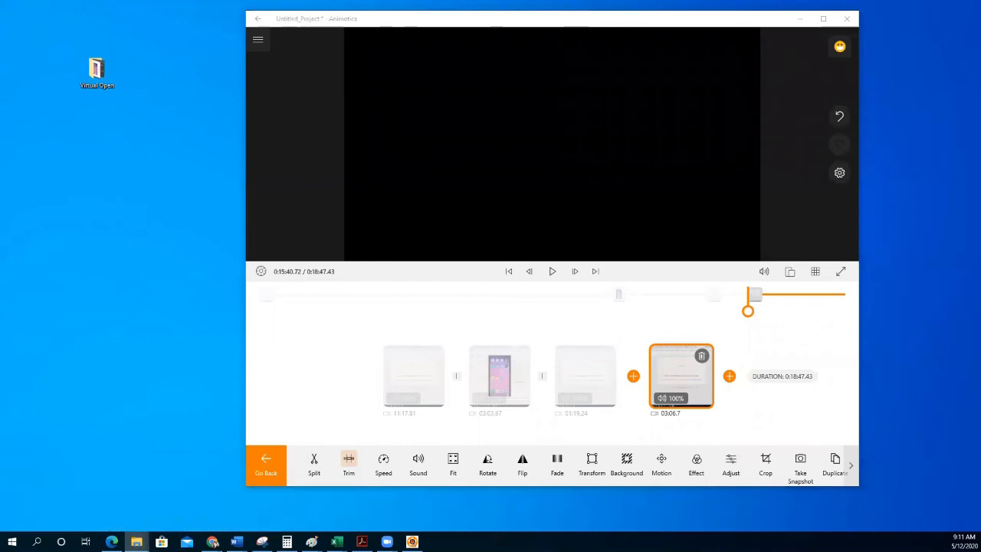
pyautogui.click(729, 378)
pyautogui.click(729, 376)
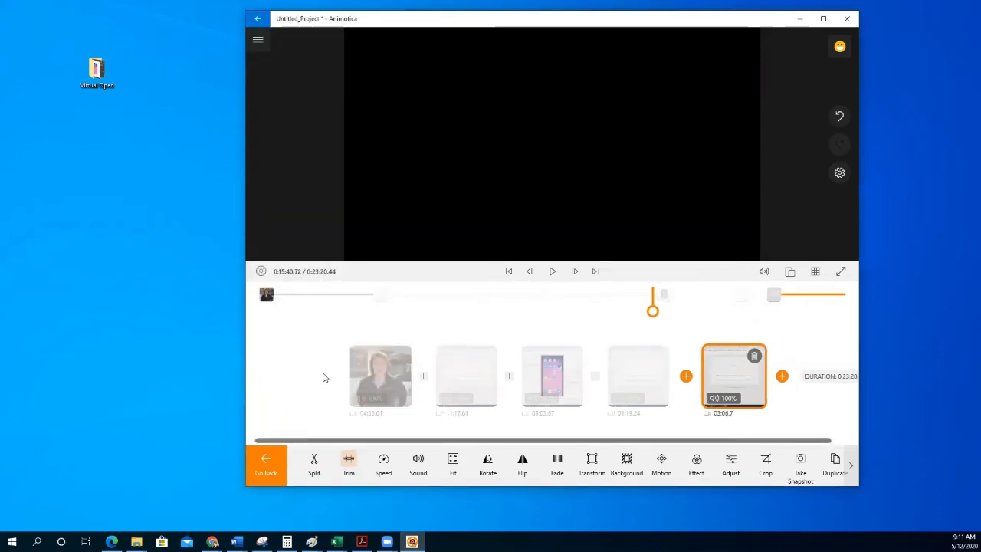
# Add the virtual-open-house image from the Virtual Open folder at the very start of the clip sequence.
pyautogui.click(327, 335)
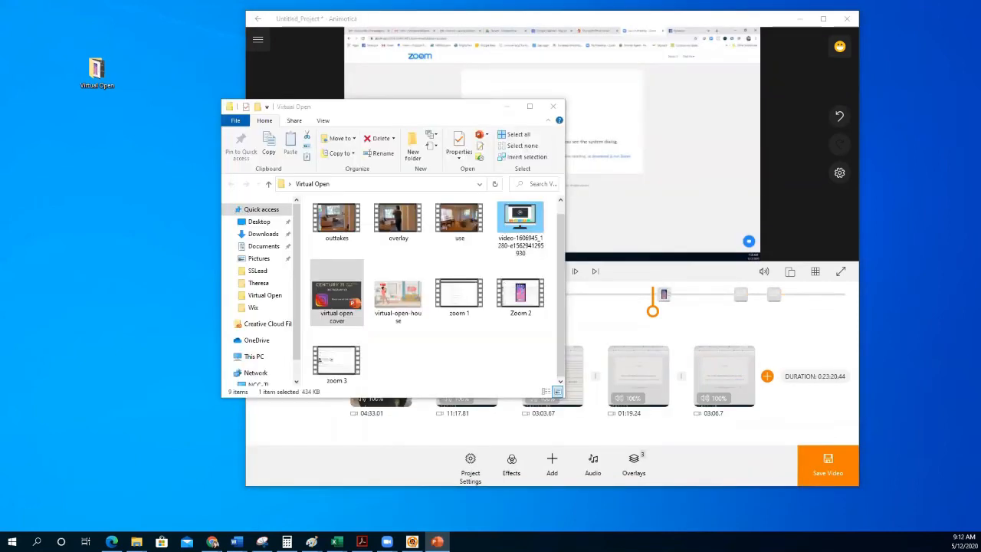
pyautogui.click(406, 297)
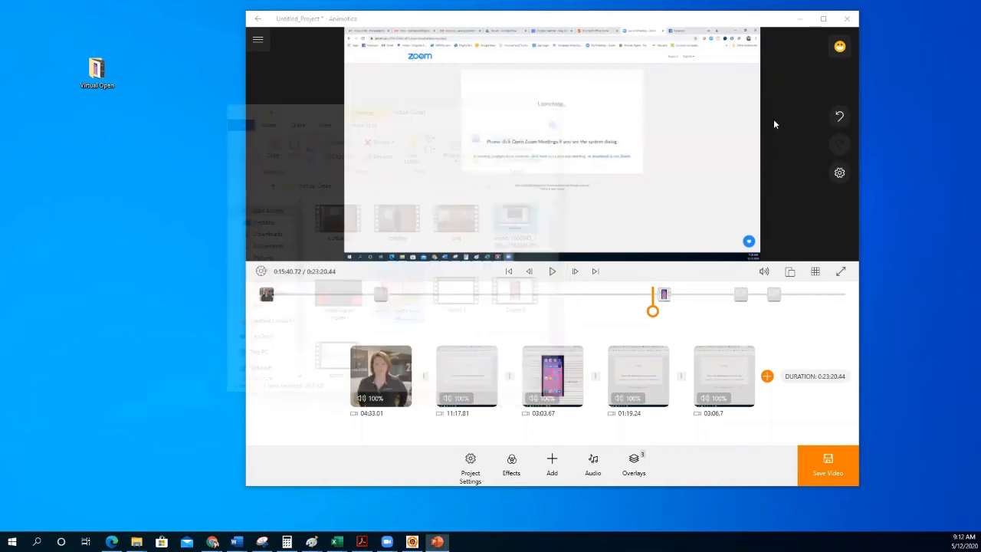
pyautogui.click(296, 116)
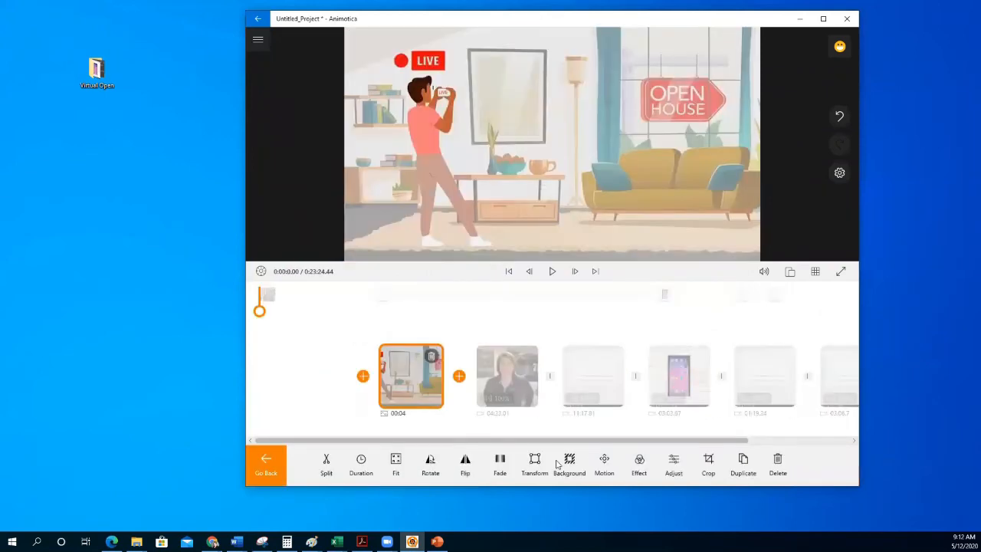
# Add a text overlay at the opening image reading "STEP 1: Getting your Virtual Open set up and promotions".
pyautogui.click(553, 462)
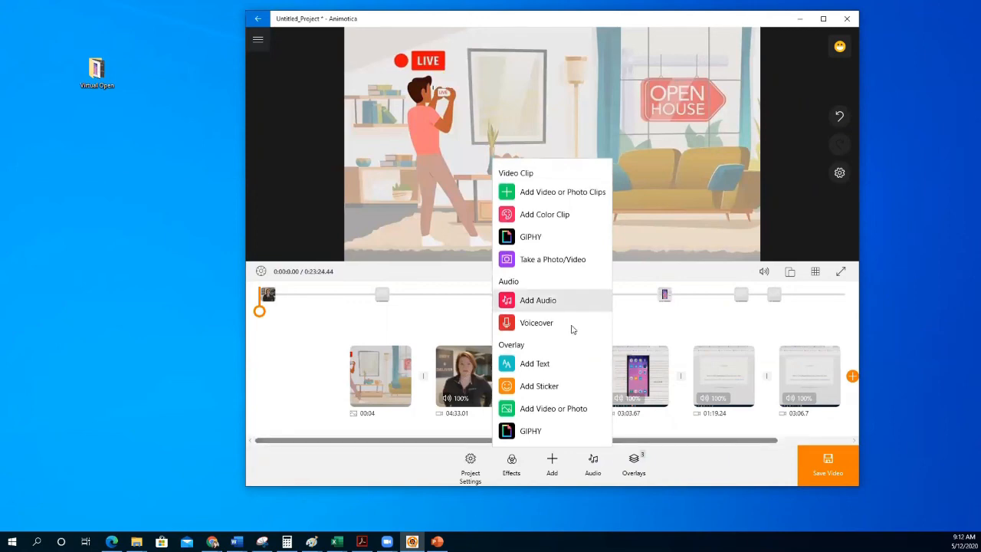
pyautogui.click(543, 363)
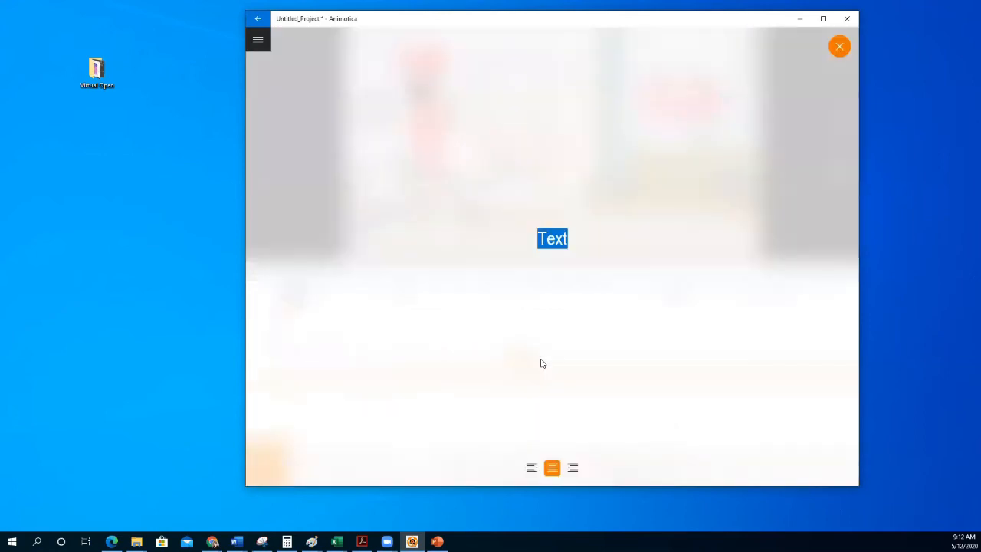
pyautogui.write('STEP 1:')
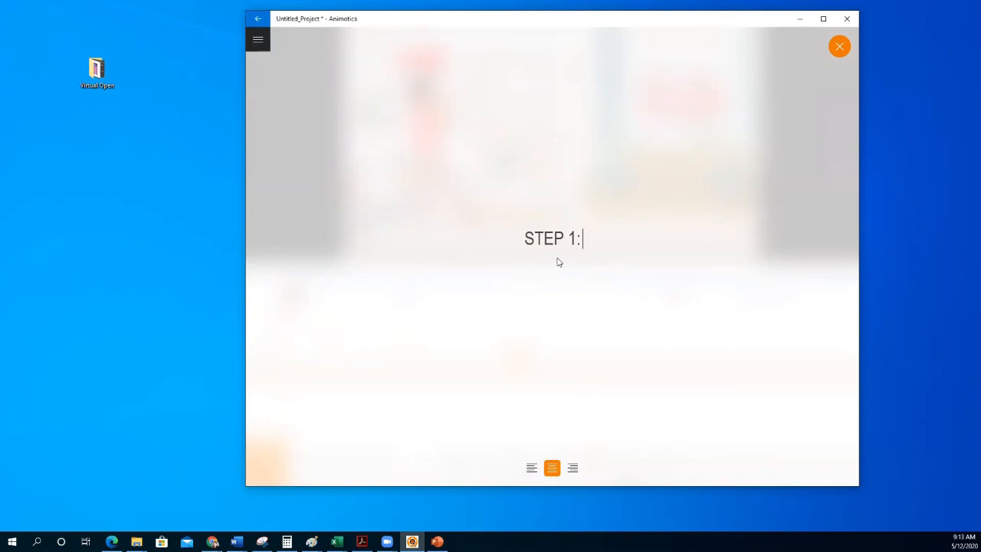
pyautogui.write('Getti')
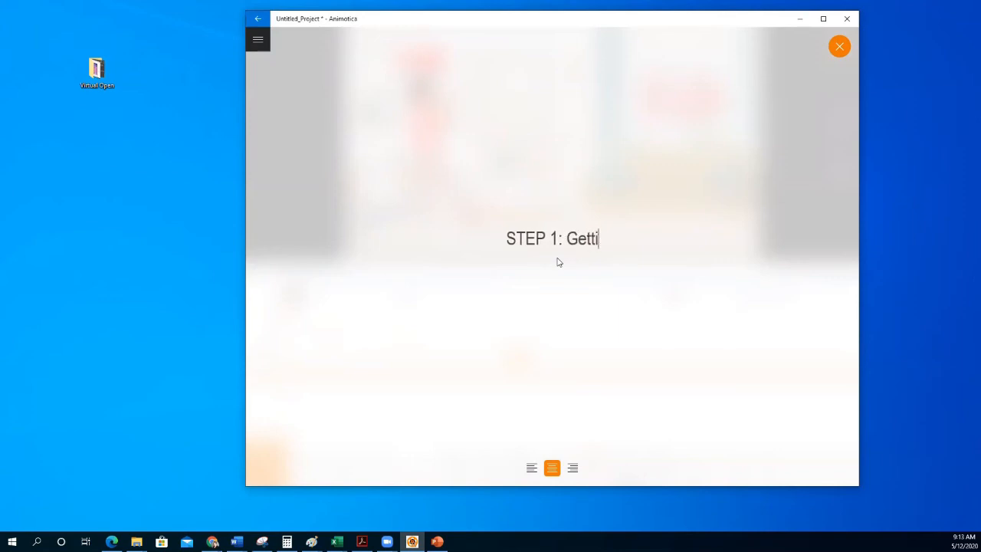
pyautogui.write('ng your Virtual')
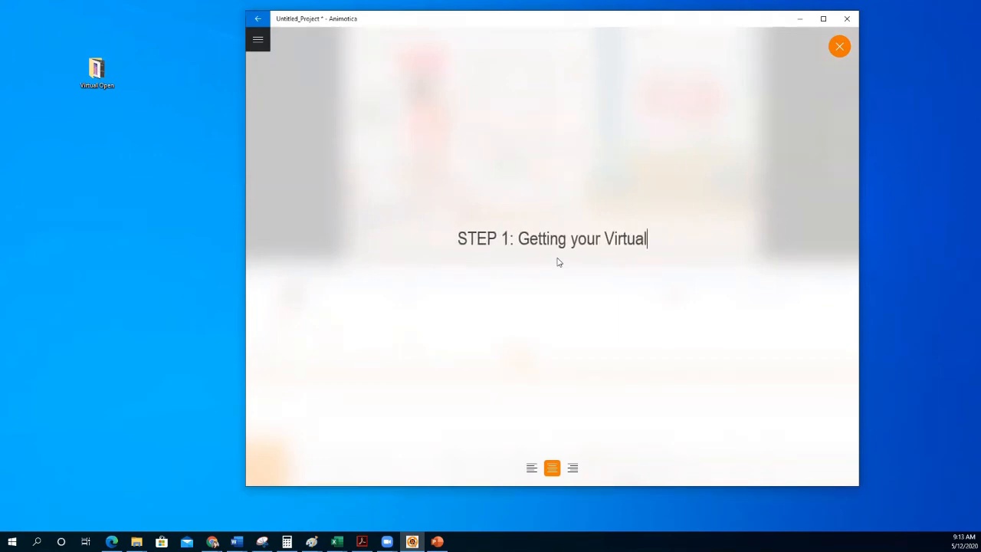
pyautogui.write(' Open Set U')
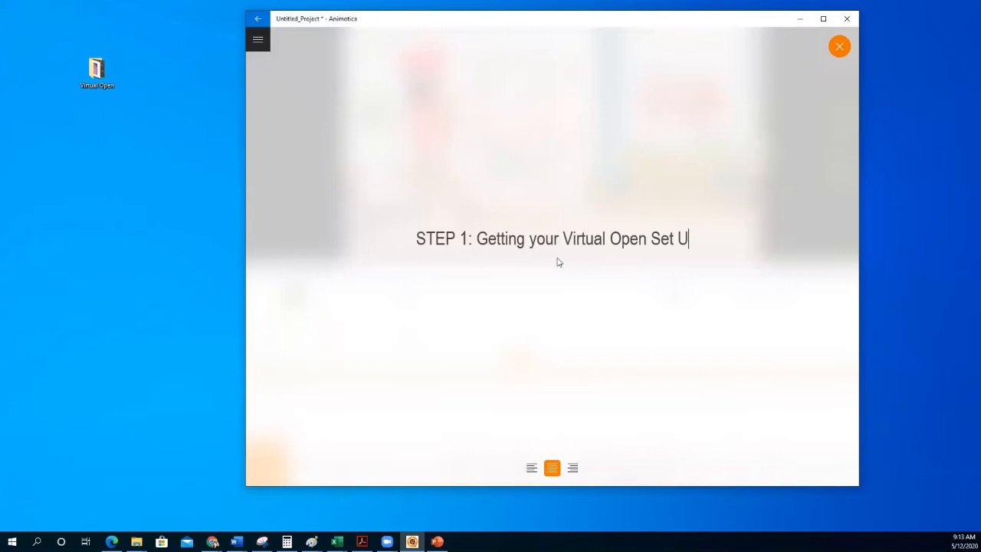
pyautogui.press('BackSpace')
pyautogui.press('BackSpace')
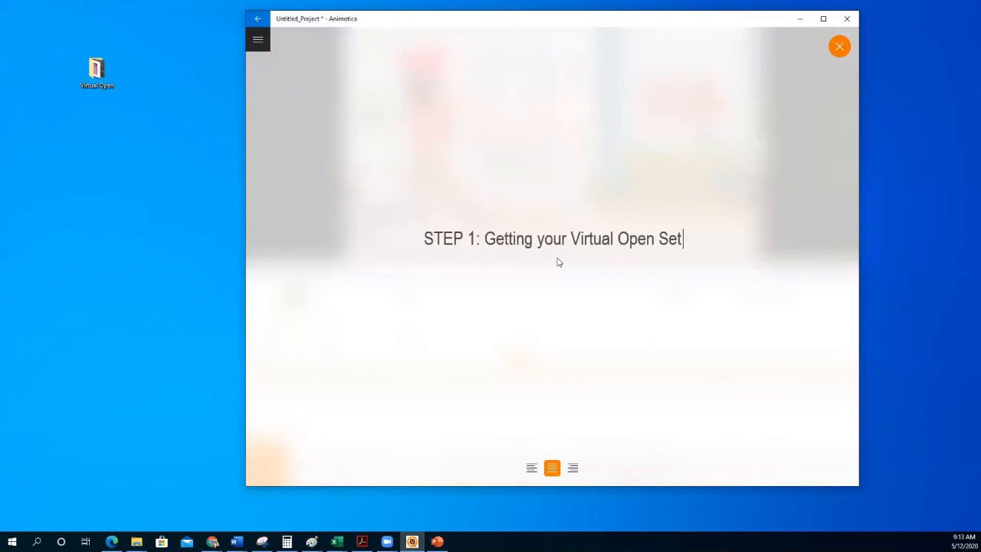
pyautogui.write('u')
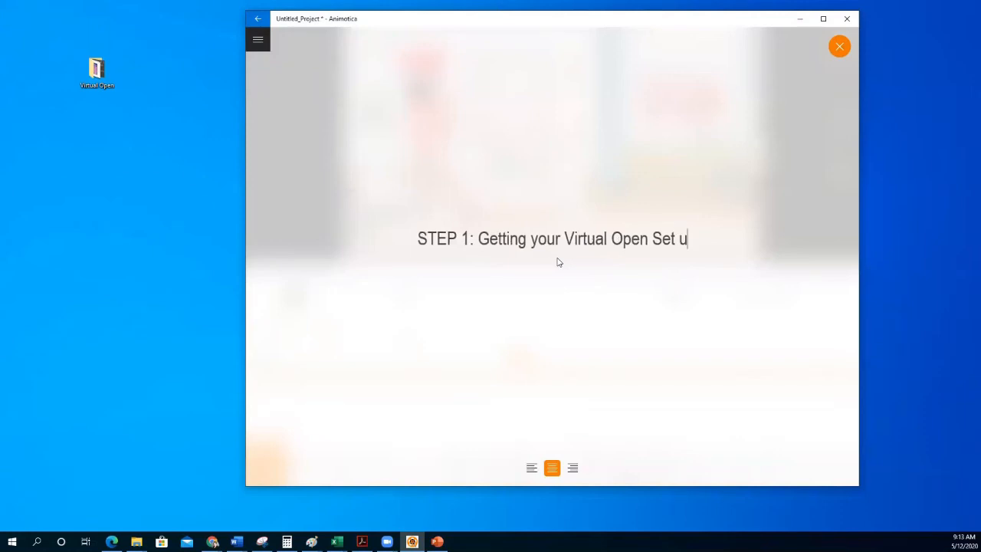
pyautogui.press('BackSpace')
pyautogui.press('BackSpace')
pyautogui.press('BackSpace')
pyautogui.press('BackSpace')
pyautogui.press('BackSpace')
pyautogui.write('set')
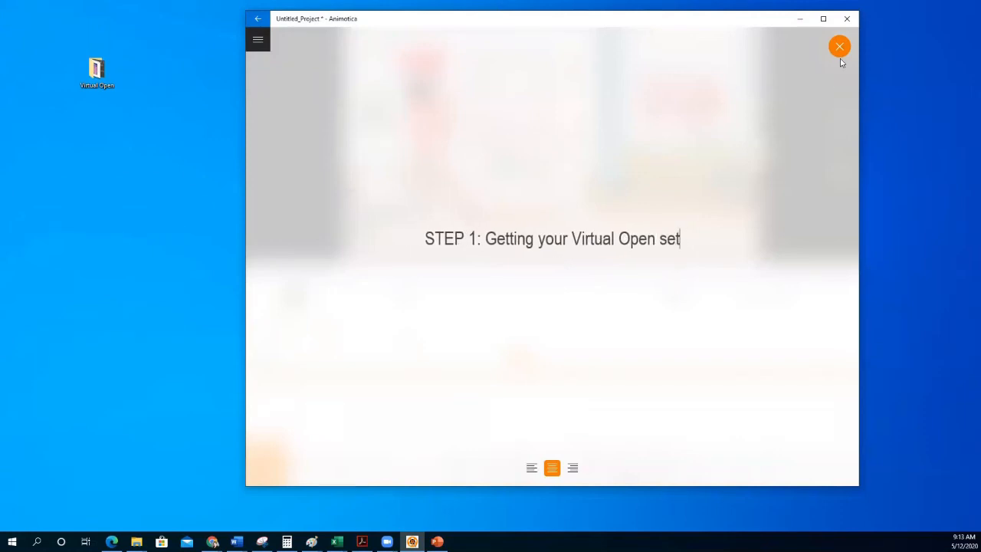
pyautogui.write(' up')
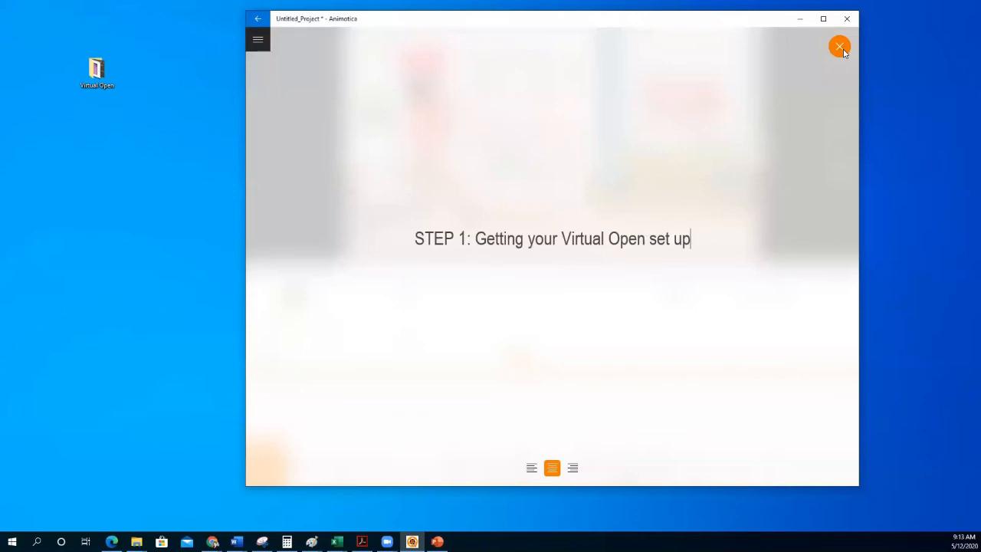
pyautogui.write(' and promotions')
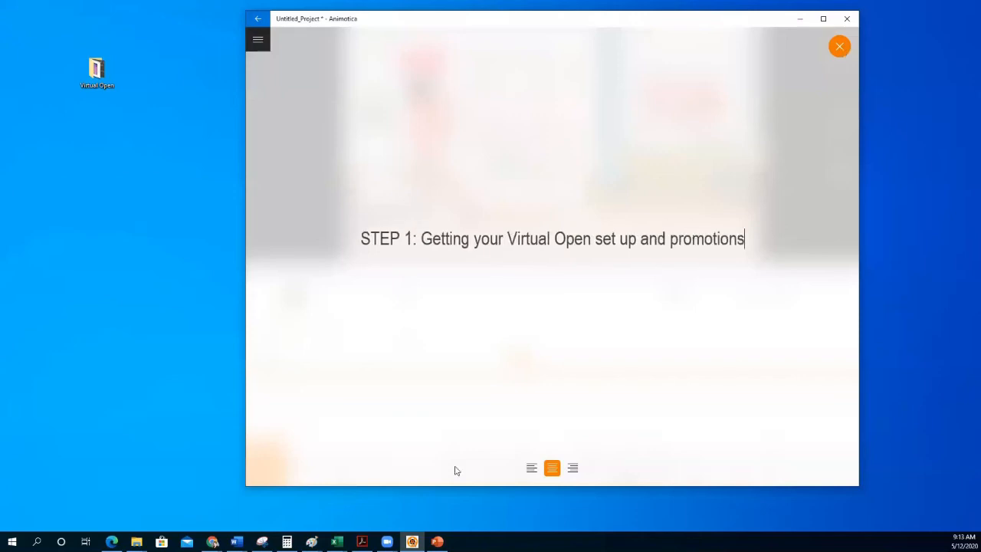
pyautogui.click(609, 145)
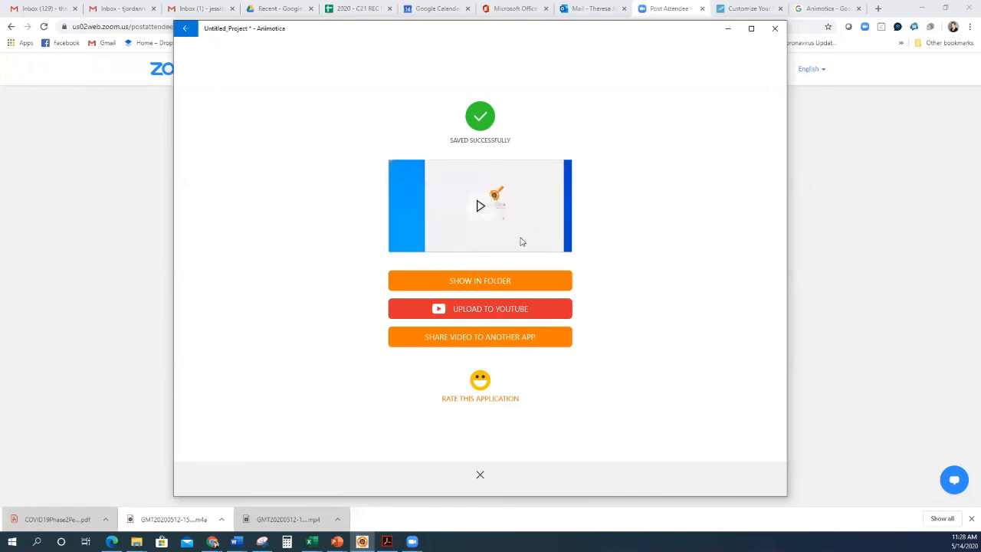
# Show the exported video in its folder and rename the file Video Editing.
pyautogui.click(505, 282)
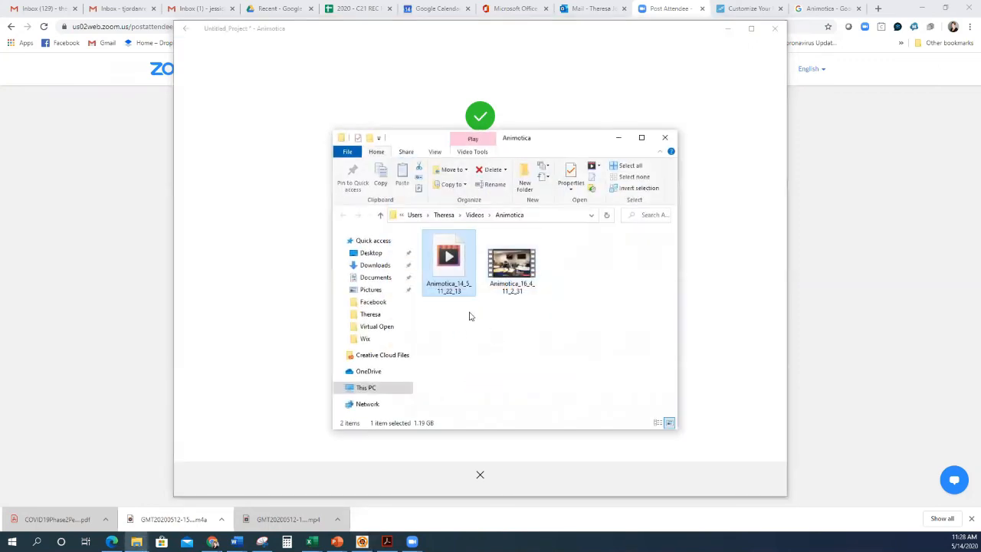
pyautogui.rightClick(451, 274)
pyautogui.click(483, 442)
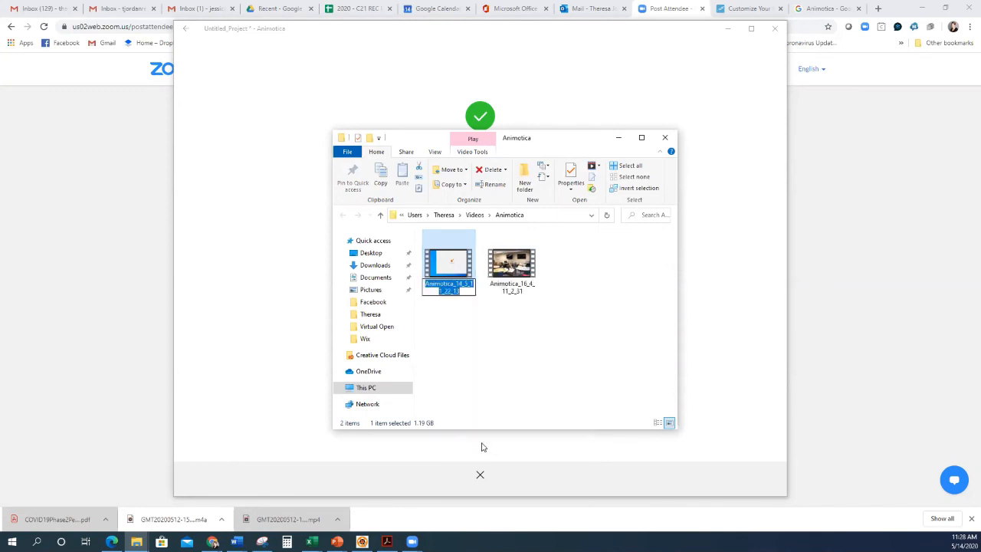
pyautogui.write('A')
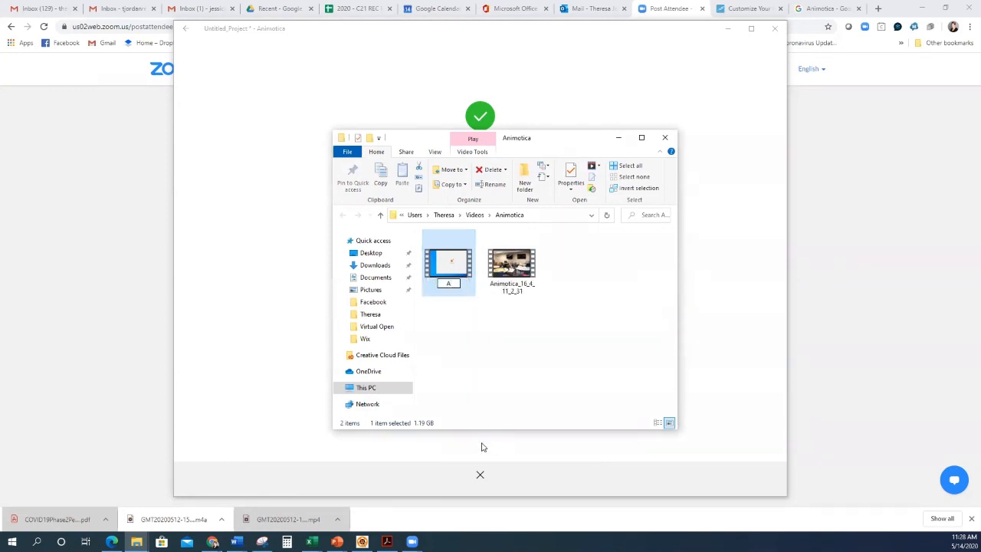
pyautogui.press('BackSpace')
pyautogui.write('Video Edit')
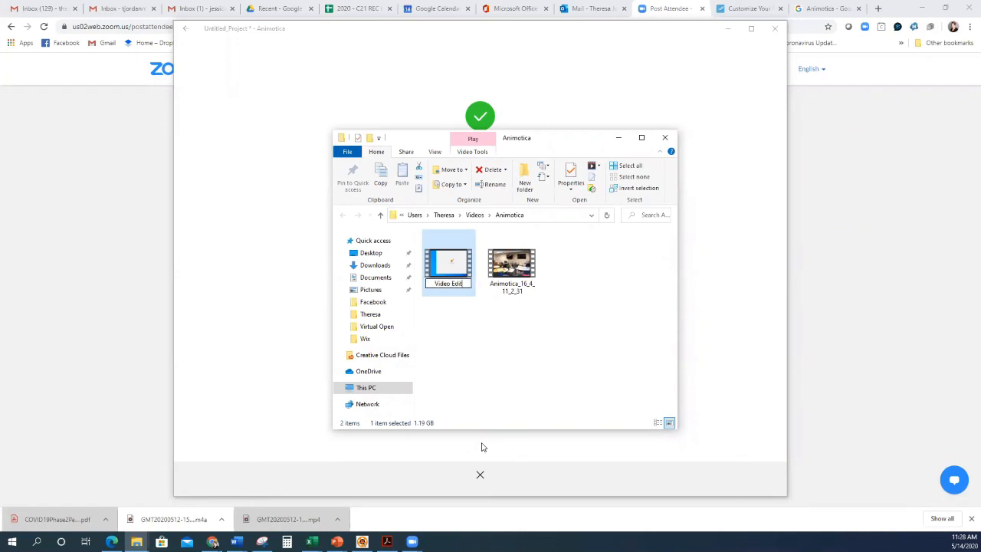
pyautogui.write('ing')
pyautogui.click(508, 350)
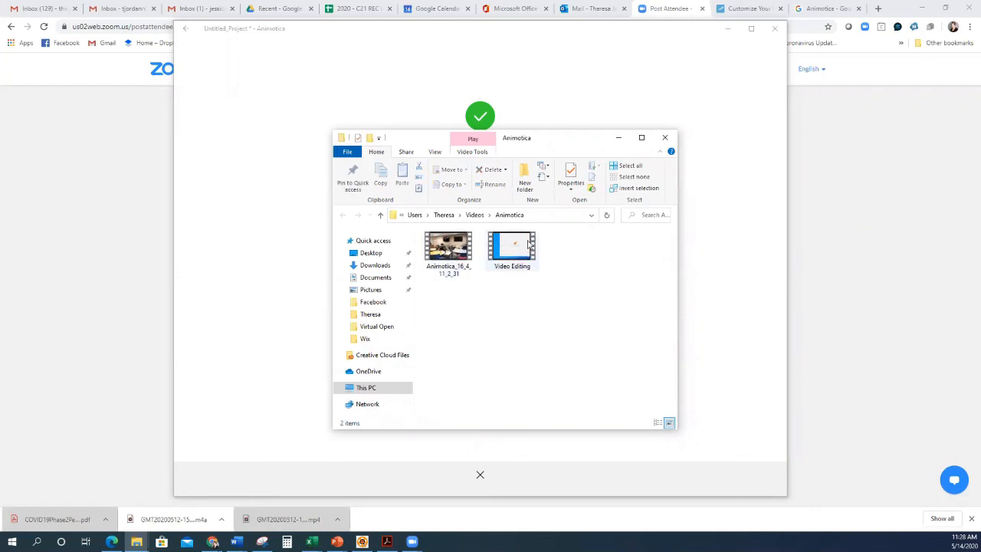
# Remove the Video Editing file from the Animotica videos folder and minimize the folder window.
pyautogui.click(529, 245)
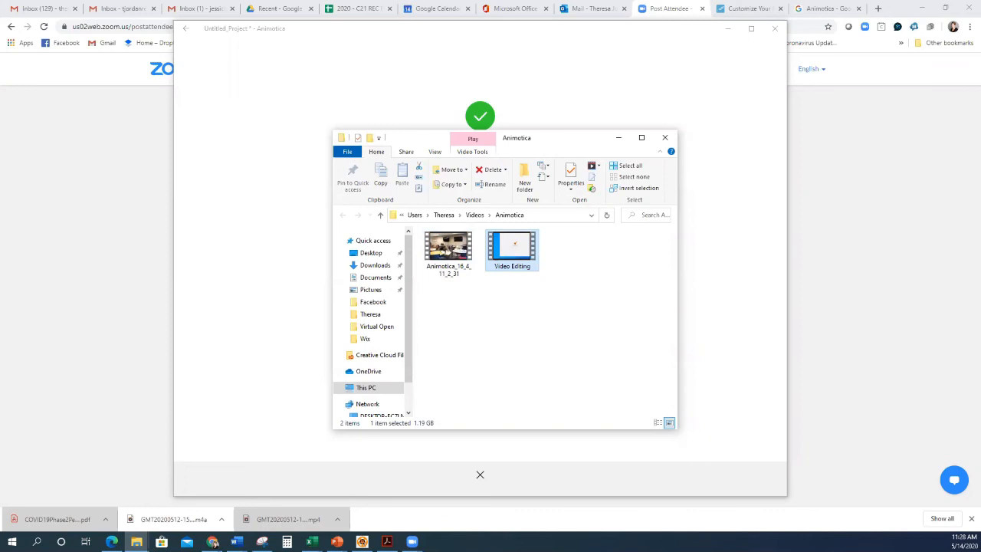
pyautogui.press('Delete')
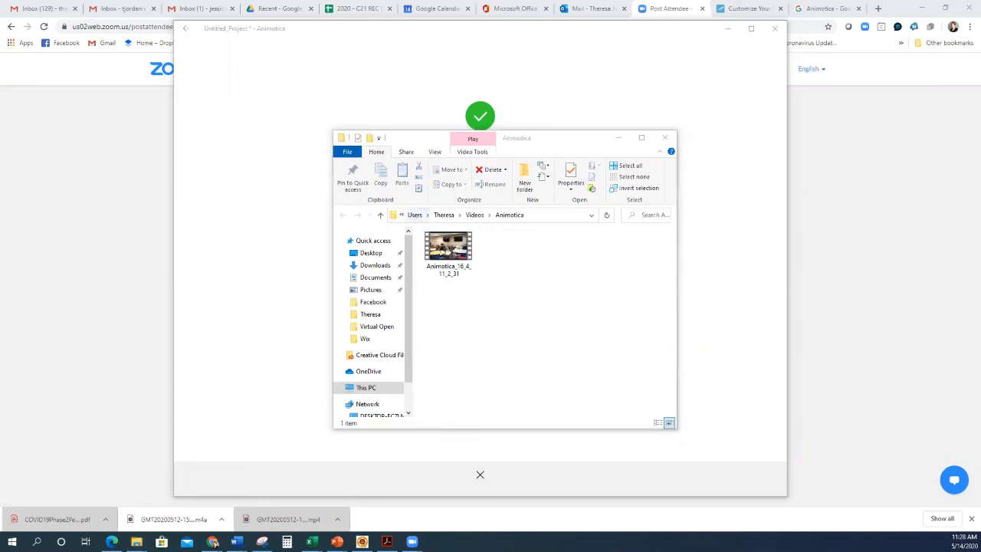
pyautogui.click(618, 138)
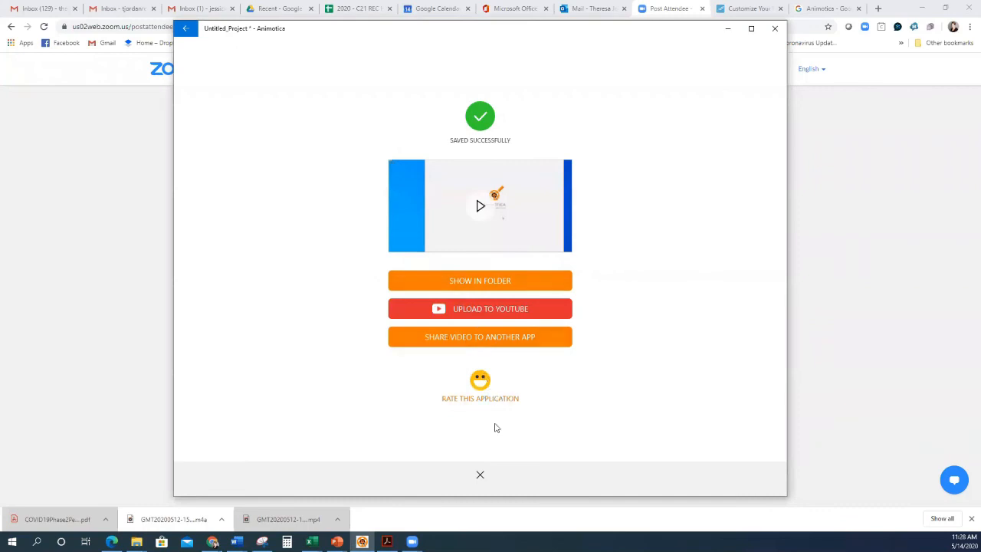
# Close the export result, return to the home page and save the project under the name Video Editing.
pyautogui.click(480, 474)
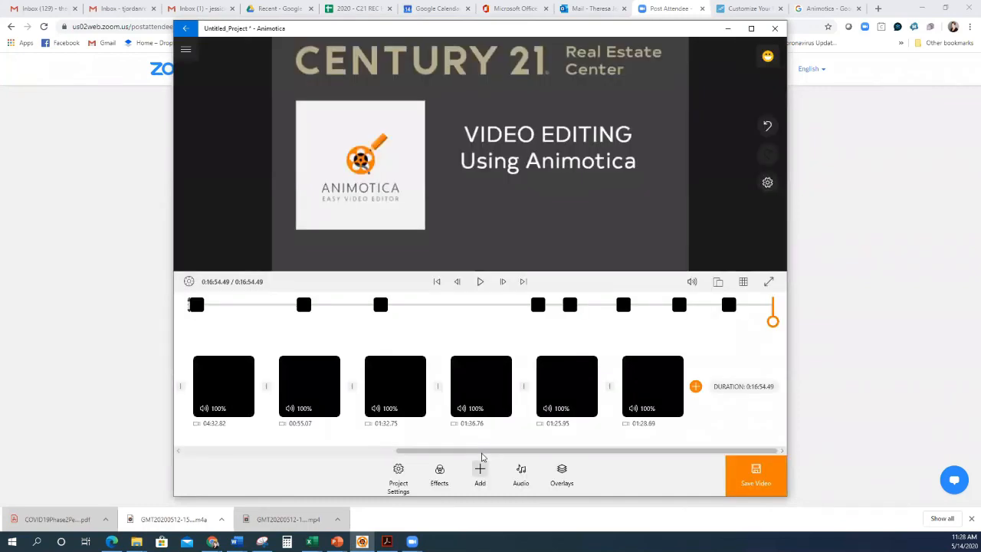
pyautogui.click(186, 49)
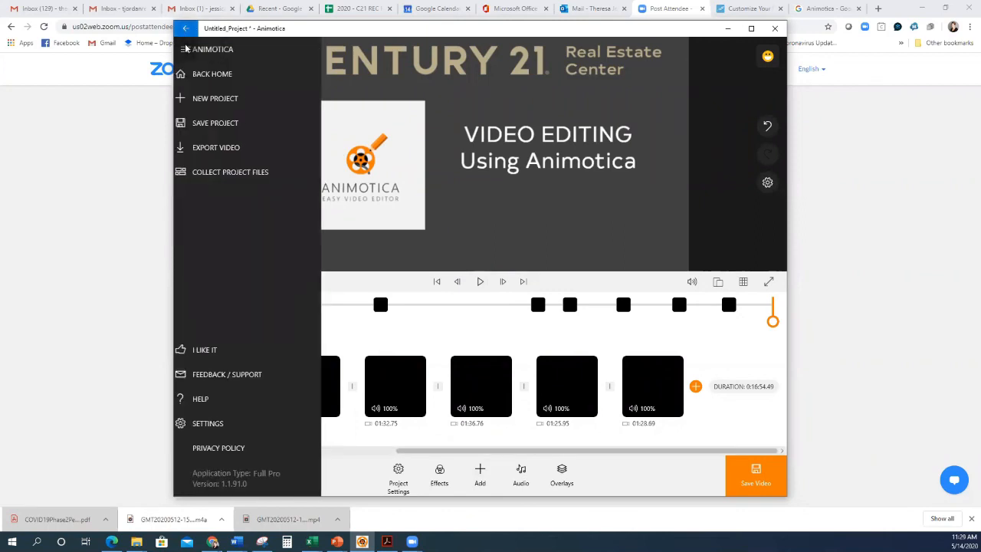
pyautogui.click(216, 74)
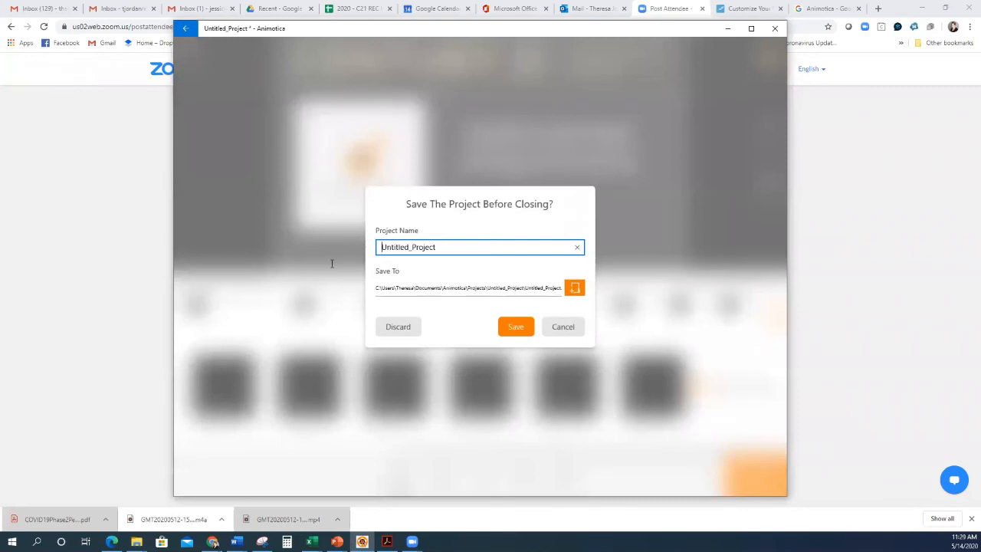
pyautogui.doubleClick(414, 250)
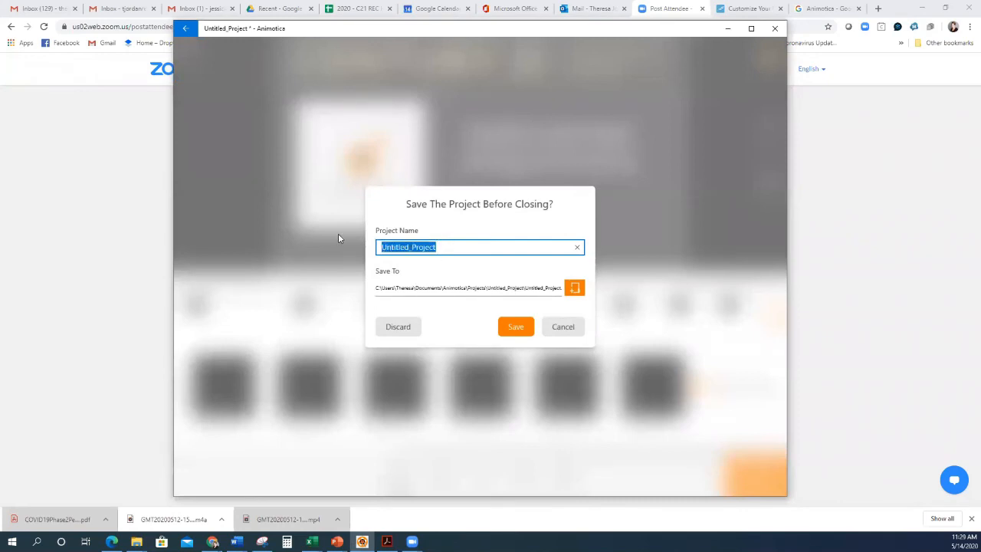
pyautogui.write('Video Editing')
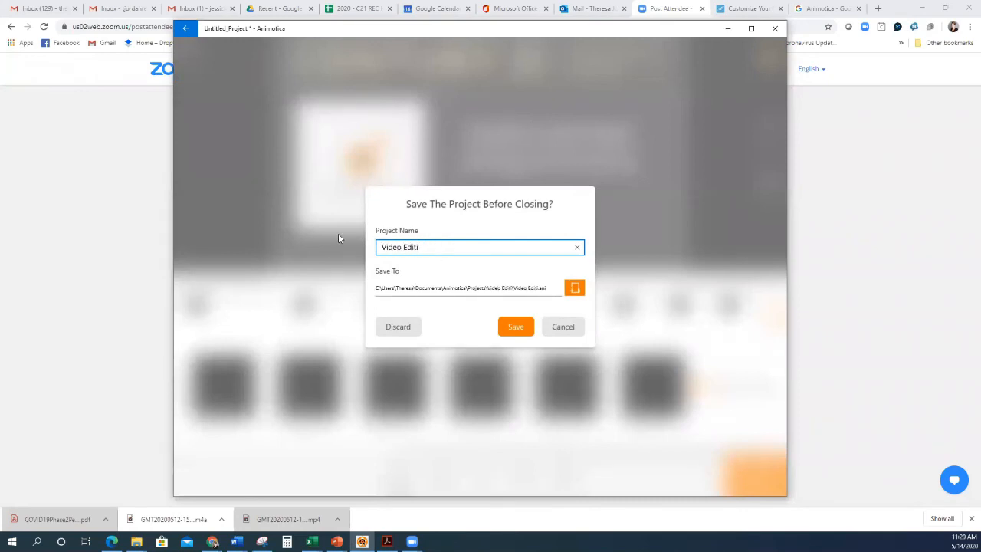
pyautogui.click(515, 328)
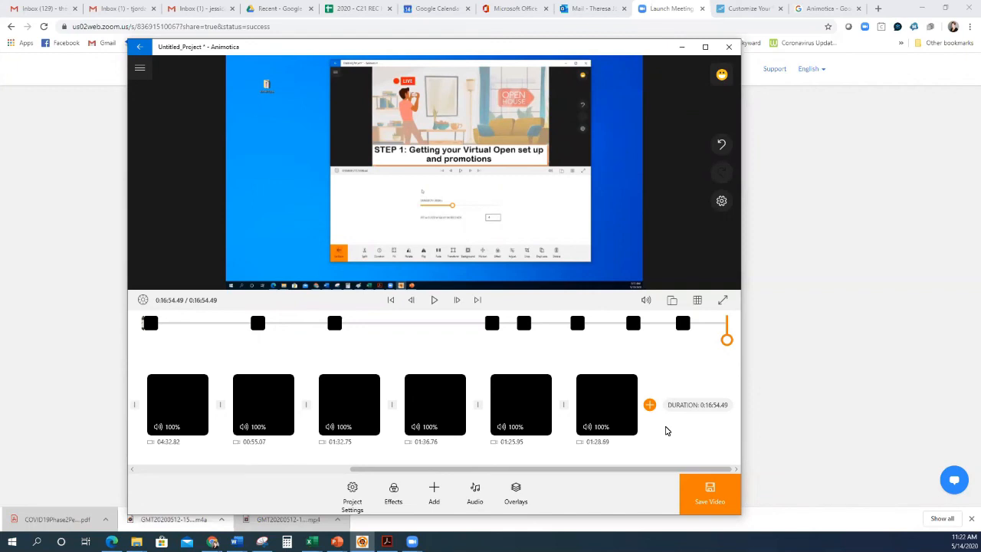
# Export the video at 720p resolution with a 10 Mbit bitrate and show the exported file in its folder.
pyautogui.click(712, 495)
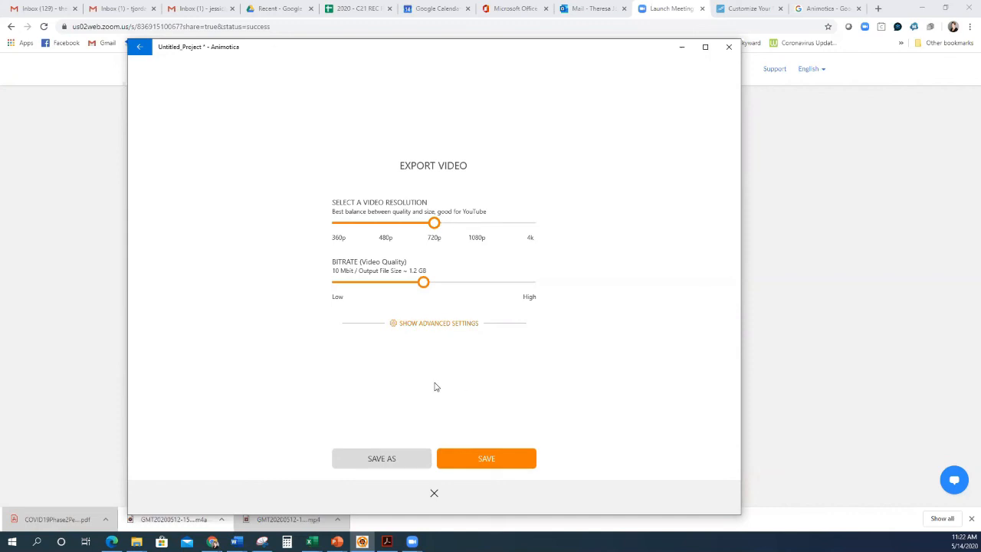
pyautogui.click(485, 458)
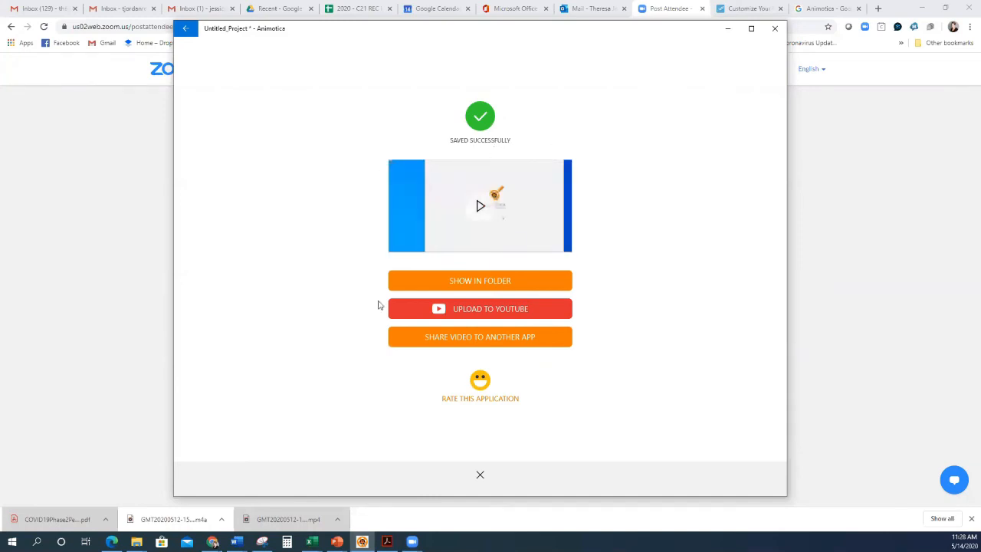
pyautogui.click(506, 282)
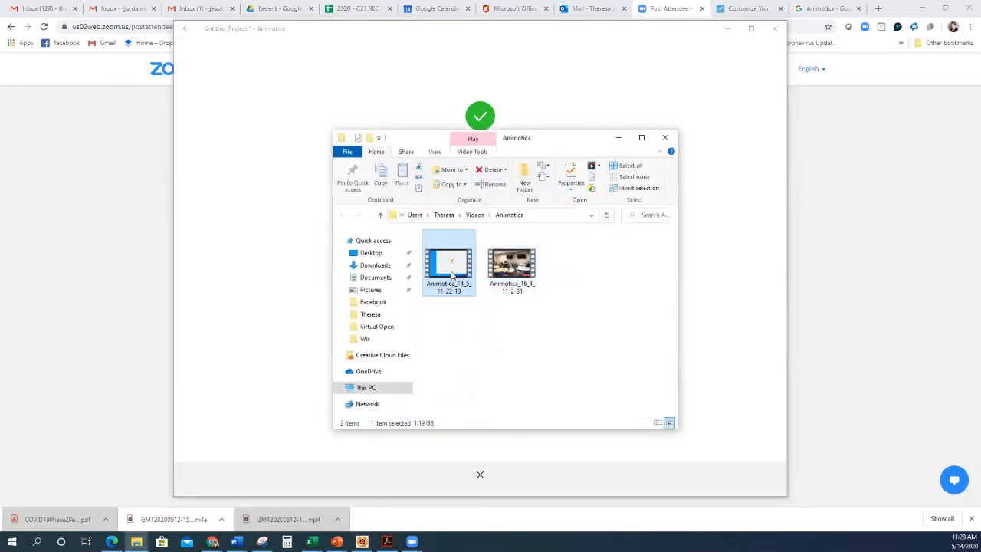
# Rename the newly exported video file Video Editing and minimize the folder window.
pyautogui.rightClick(451, 275)
pyautogui.click(487, 441)
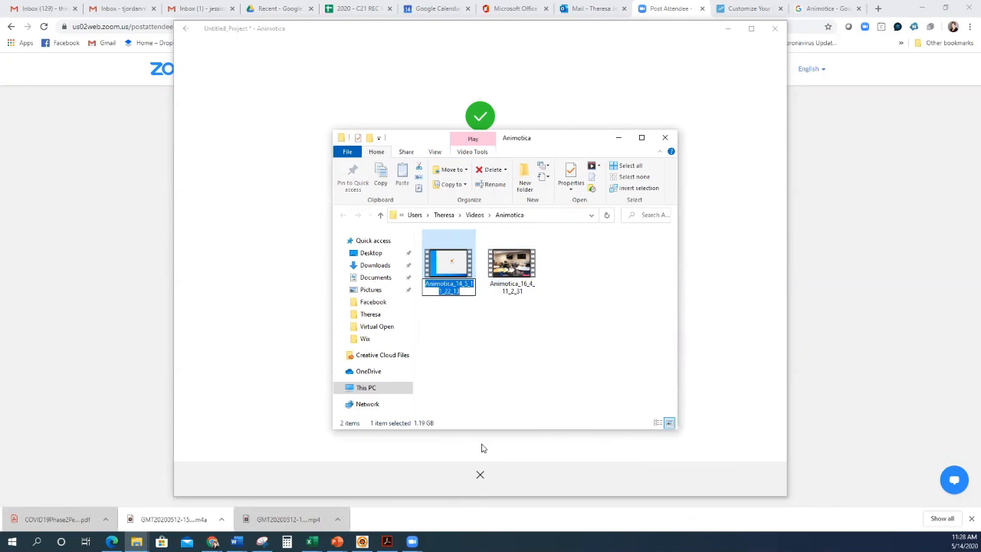
pyautogui.write('A')
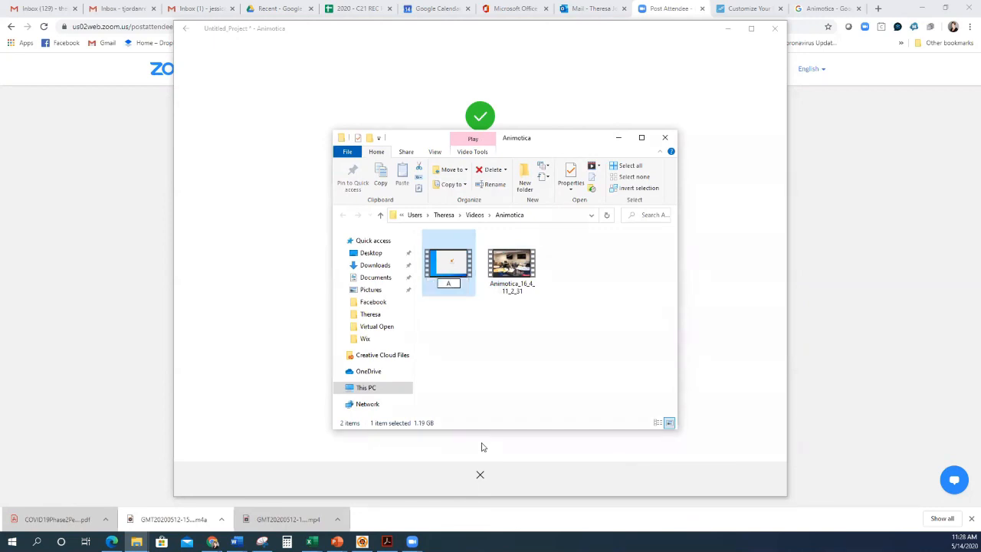
pyautogui.press('BackSpace')
pyautogui.write('Video Editing')
pyautogui.click(510, 350)
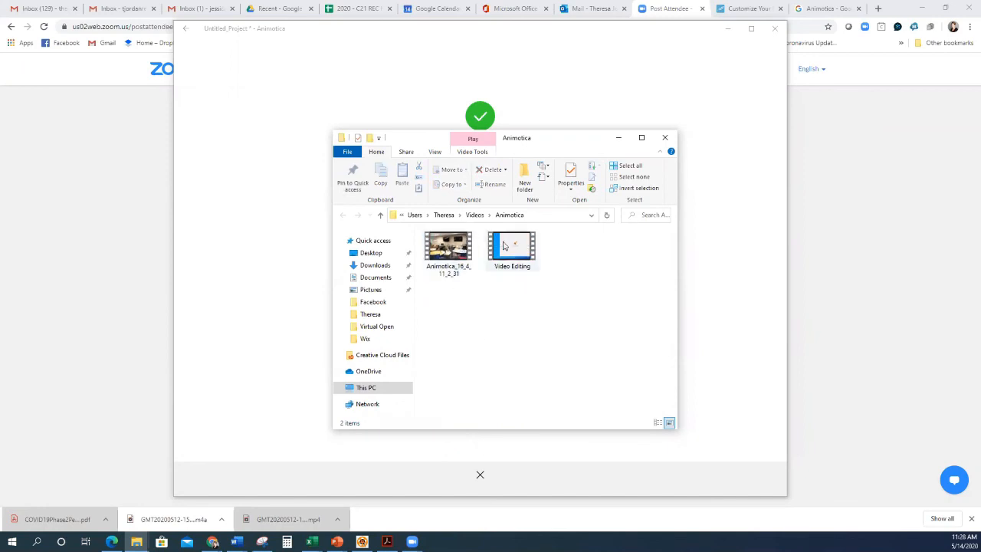
pyautogui.moveTo(525, 254); pyautogui.dragTo(487, 279)
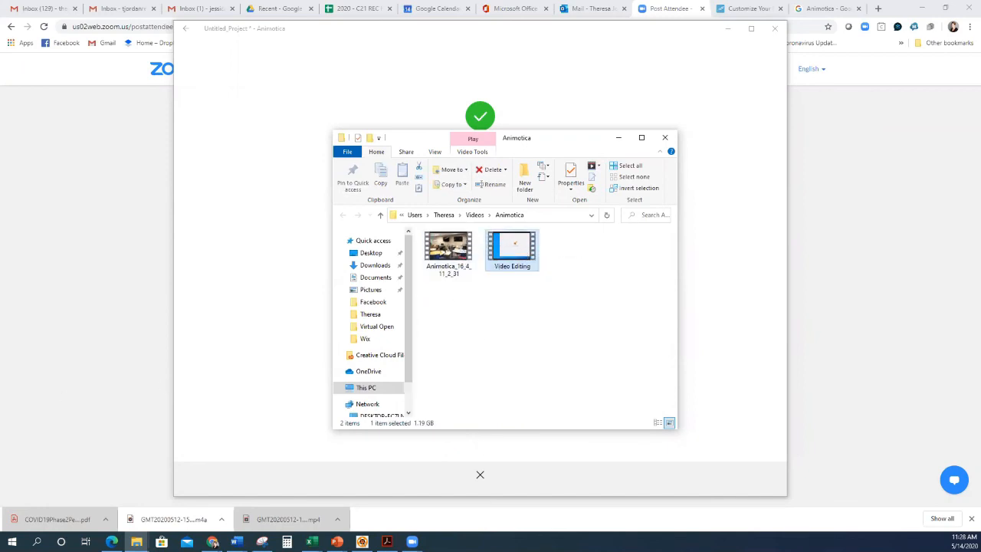
pyautogui.click(618, 138)
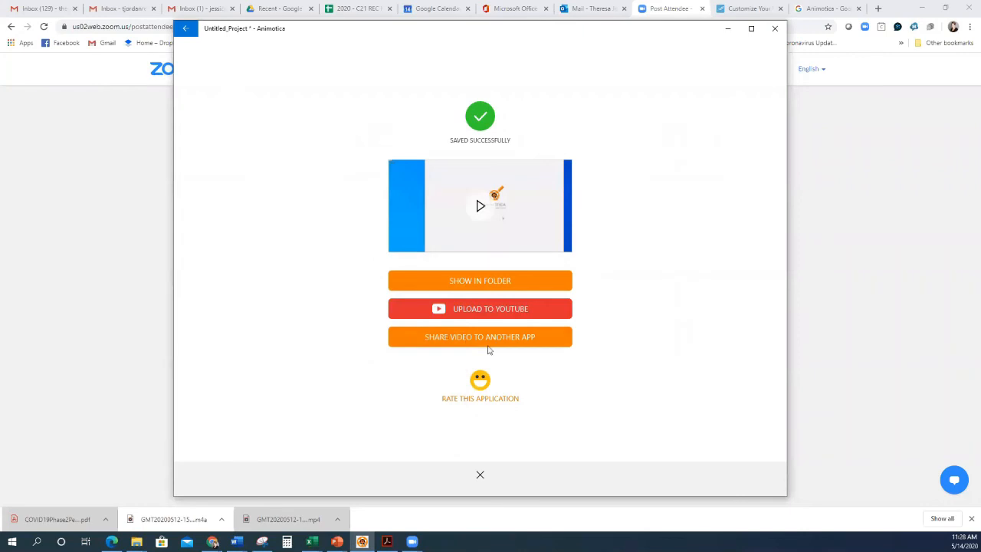
# Leave the export result for the home page, saving the project as Video Editing before it closes.
pyautogui.click(480, 474)
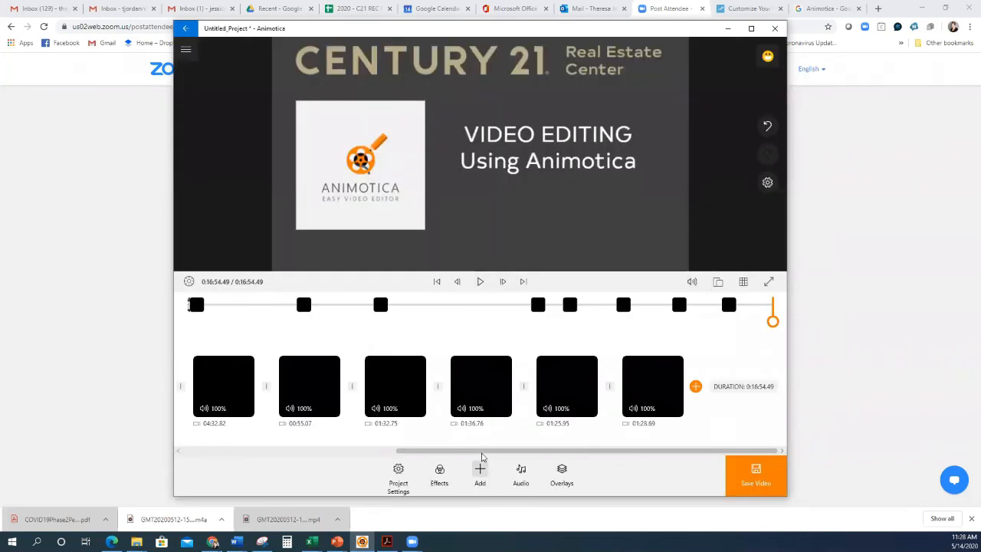
pyautogui.click(185, 49)
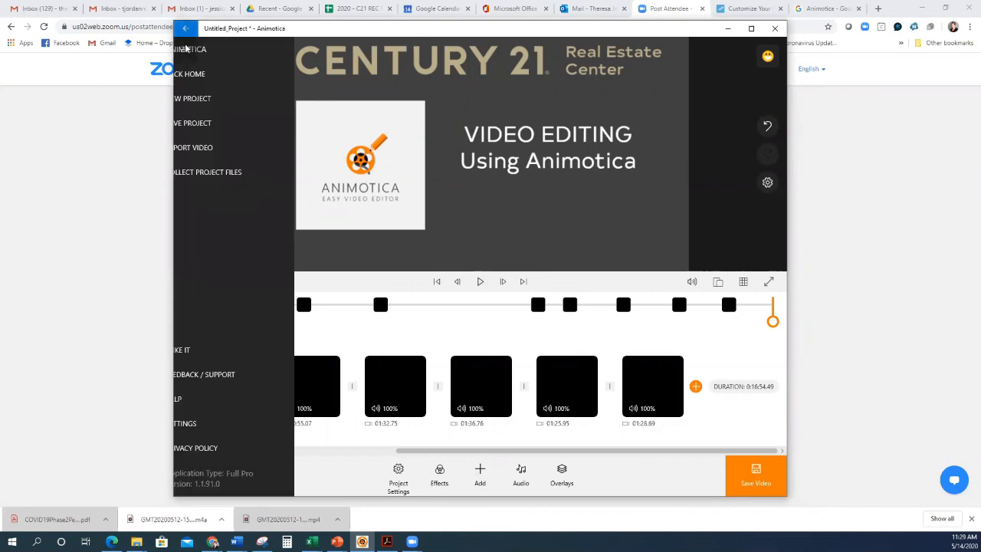
pyautogui.click(216, 74)
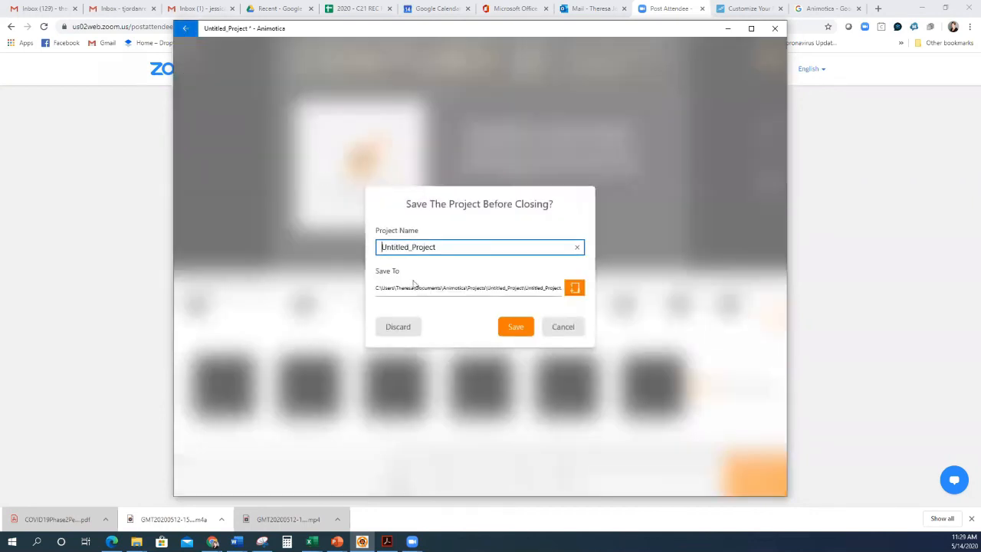
pyautogui.moveTo(452, 249); pyautogui.dragTo(344, 243)
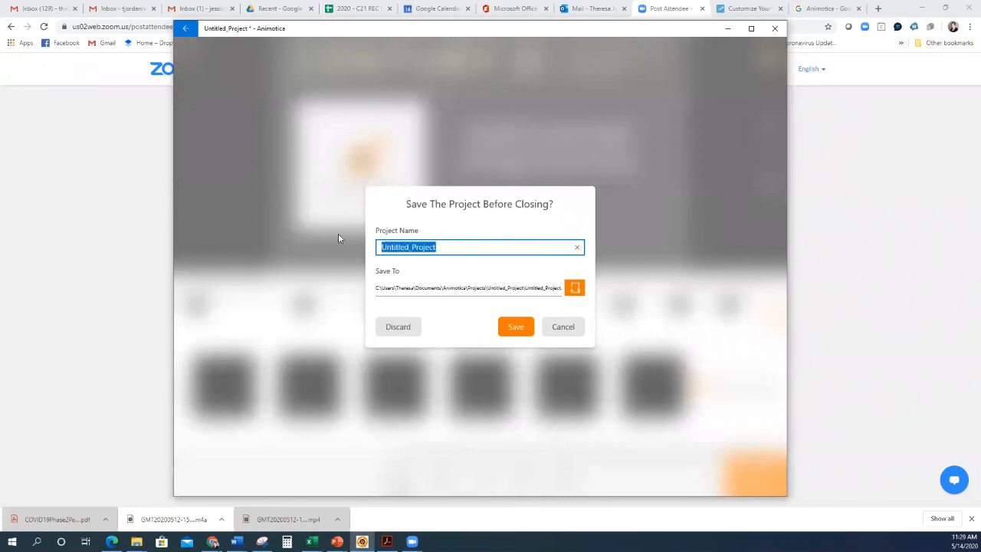
pyautogui.write('Video Edit')
pyautogui.write('ing')
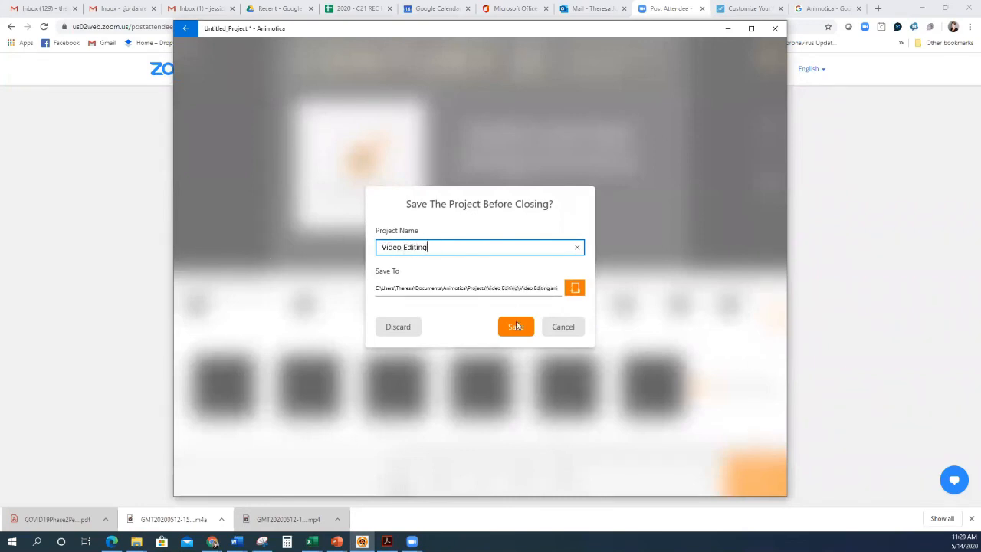
pyautogui.click(516, 326)
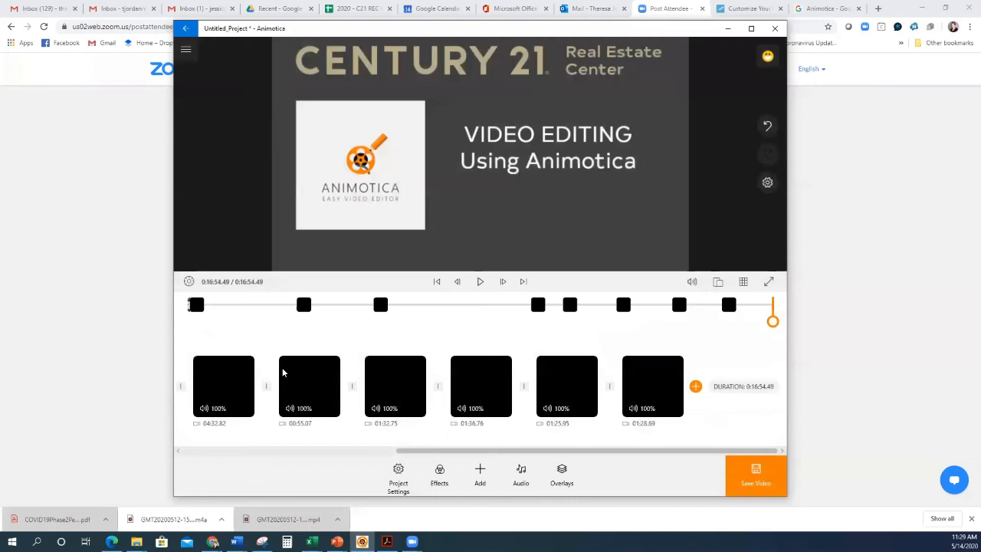